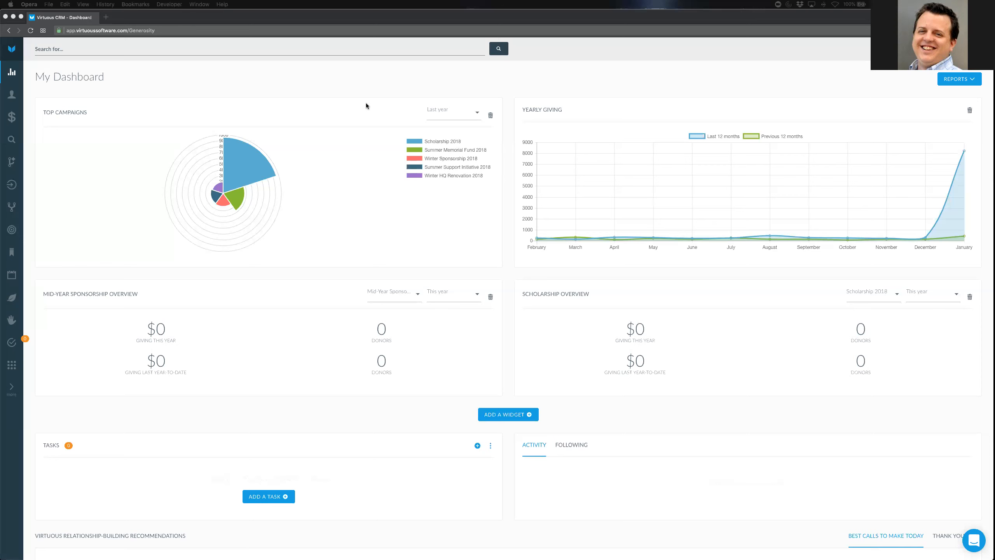
Open the Manage Organization form from settings and look over the organization name
left_click(113, 101)
left_click_drag(42, 112, 72, 113)
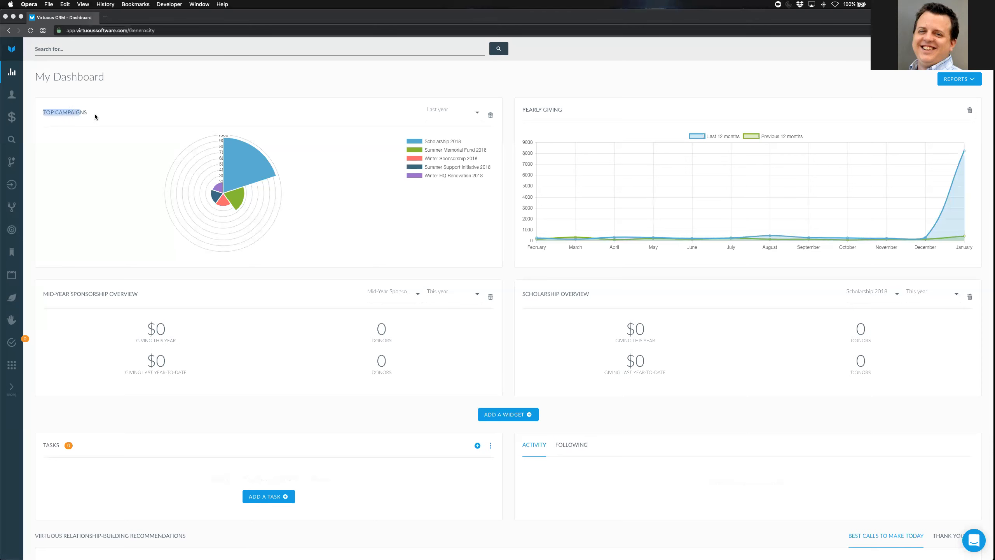
left_click(206, 88)
left_click(11, 365)
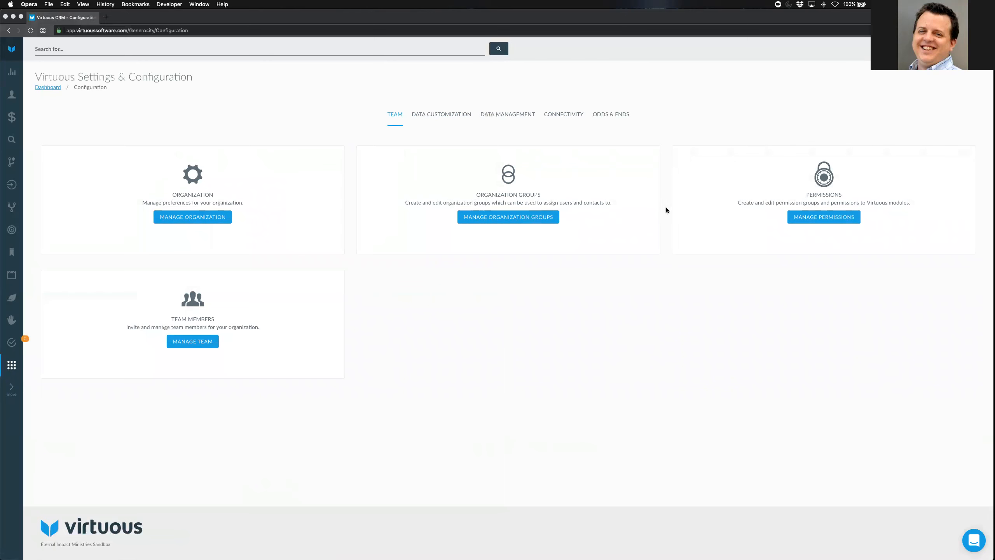
left_click(206, 218)
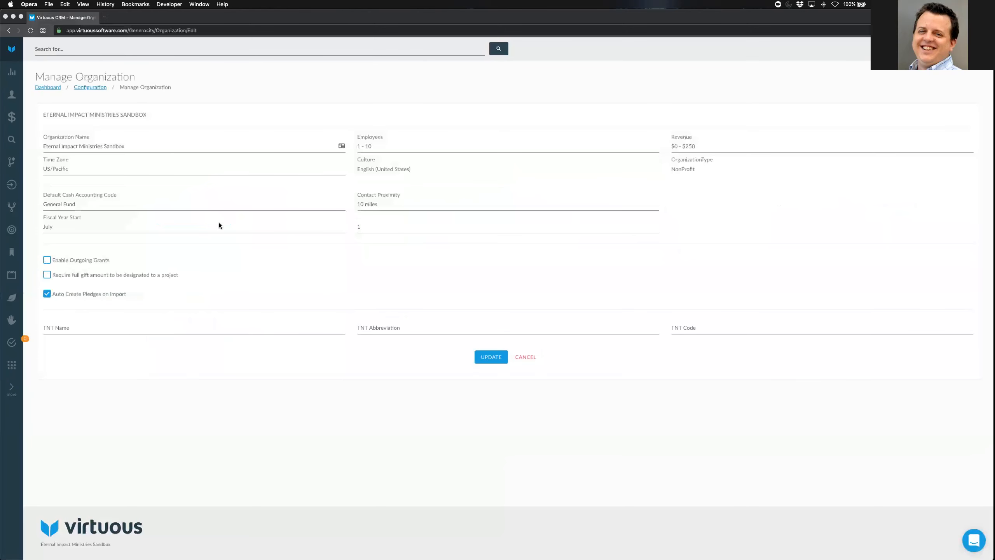
left_click_drag(137, 146, 34, 145)
left_click(305, 100)
Check the default cash accounting code suggestions, then open Contacts in a new browser tab
left_click(46, 205)
left_click(273, 261)
left_click(90, 205)
left_click(258, 262)
right_click(10, 94)
left_click(35, 98)
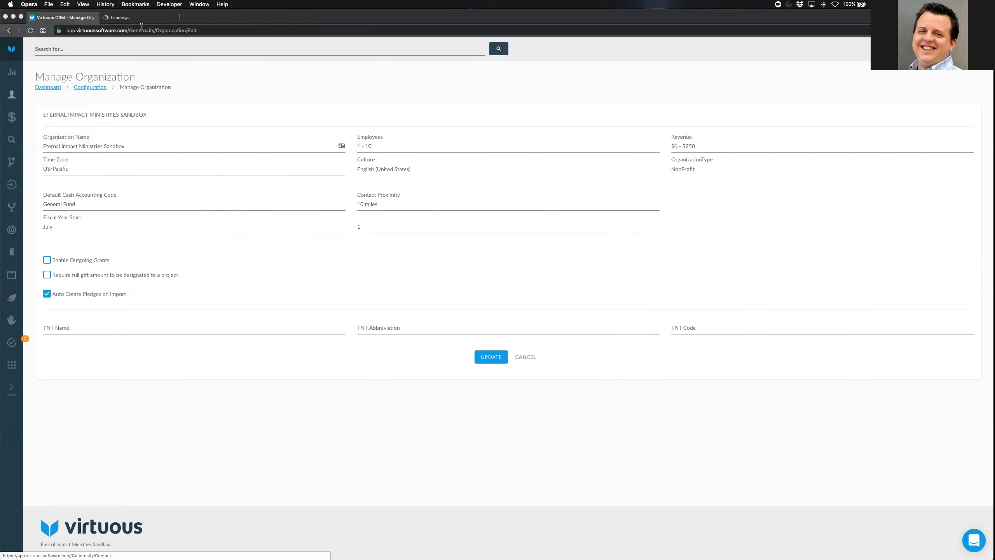
Open the first household contact and remove its Giving by Project widget
left_click(133, 17)
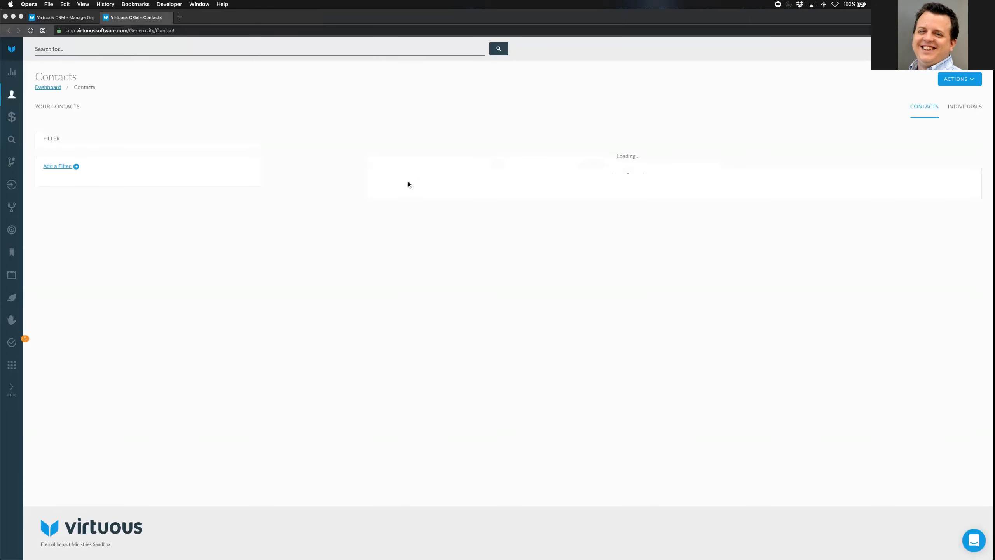
left_click(375, 188)
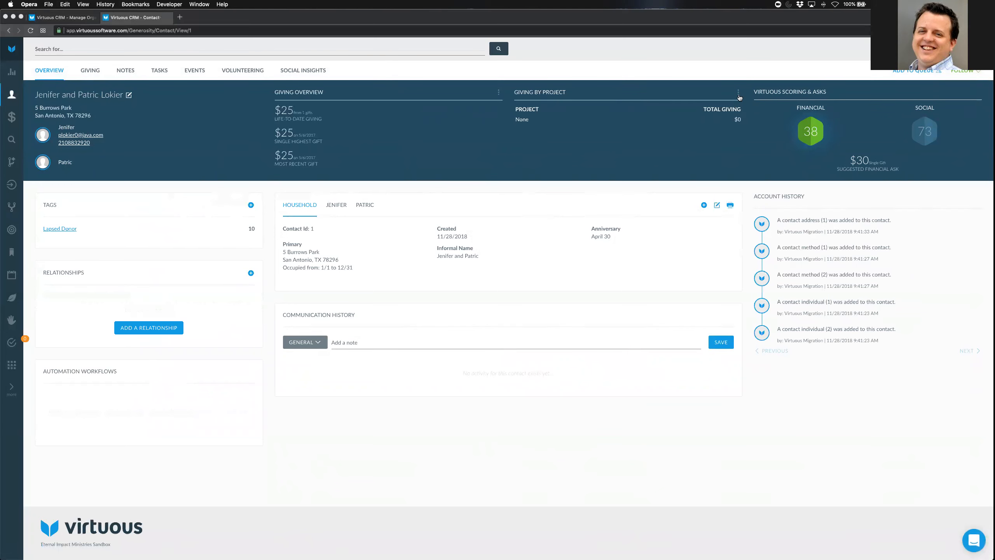
left_click(738, 92)
left_click(546, 120)
Add and save a Relational Giving widget on the contact, then return to the organization tab
left_click(628, 108)
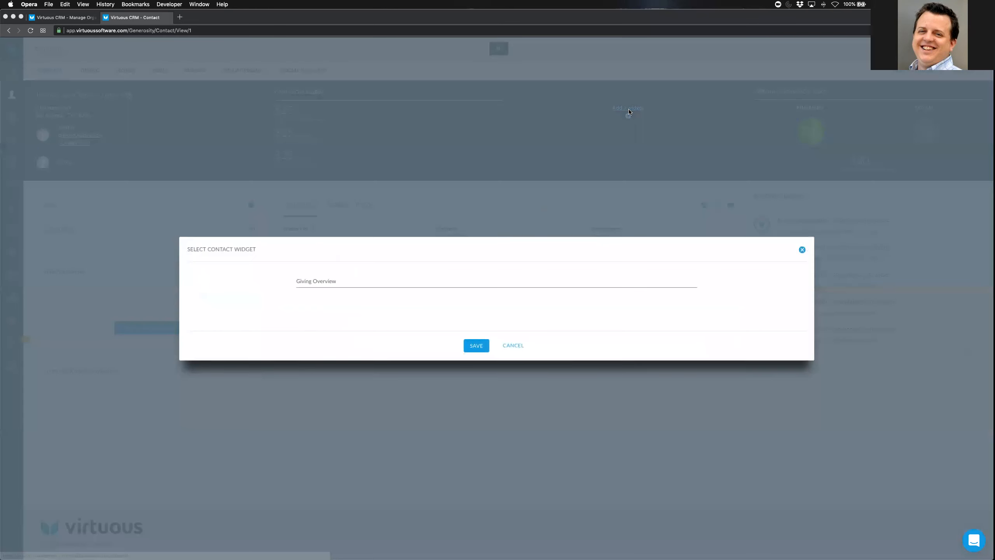
left_click(318, 283)
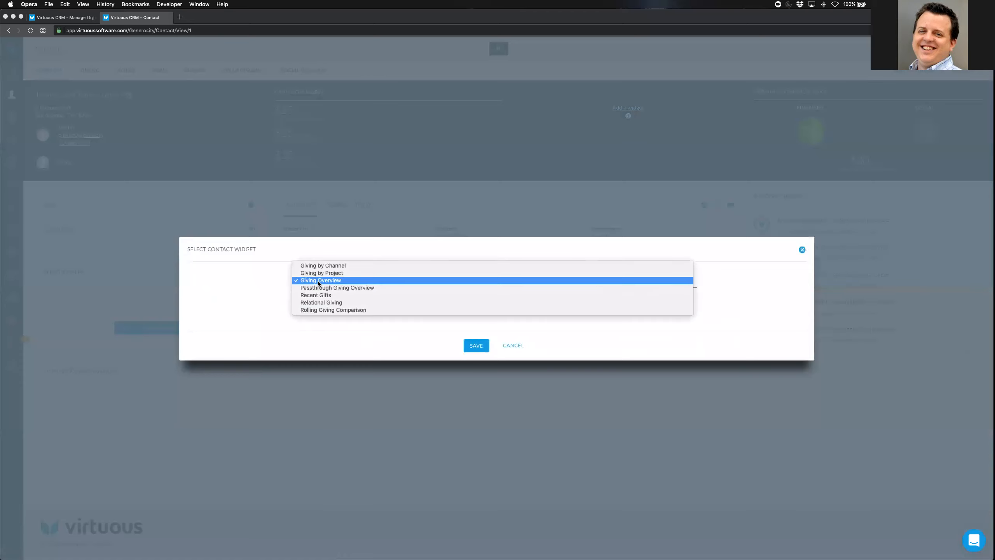
left_click(325, 303)
left_click(480, 345)
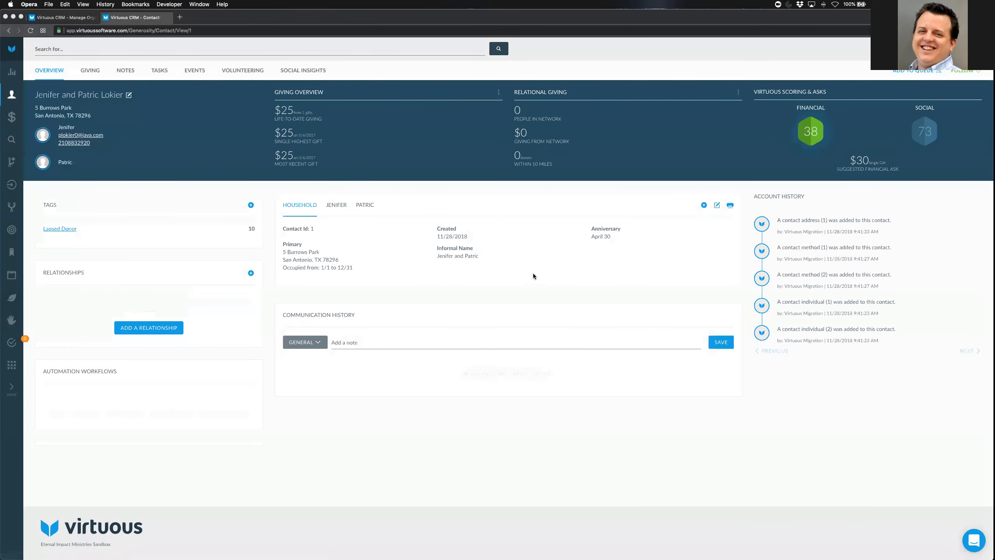
left_click_drag(513, 165, 571, 164)
left_click(629, 173)
left_click(62, 17)
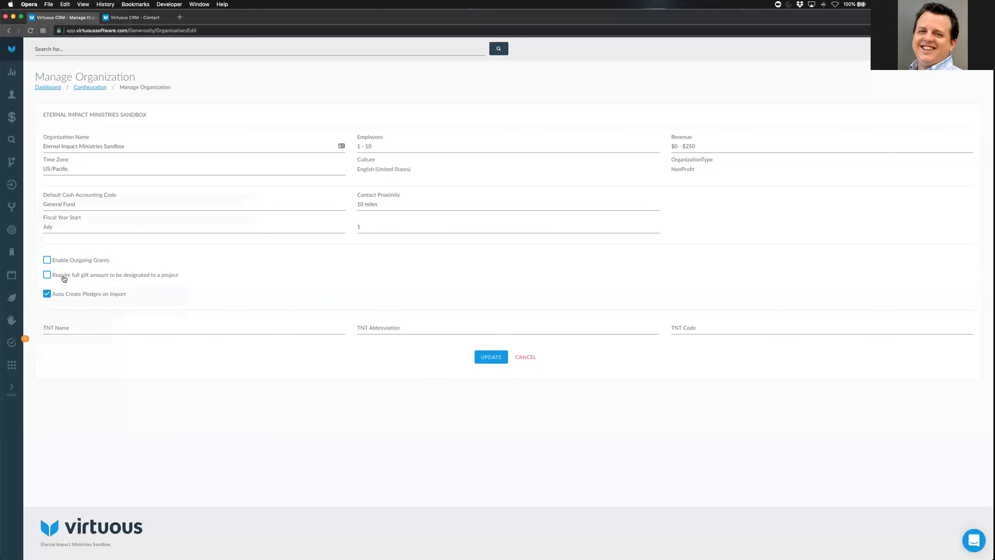
Review the full-gift designation and Auto Create Pledges on Import options, then cancel without saving
left_click_drag(70, 279, 187, 272)
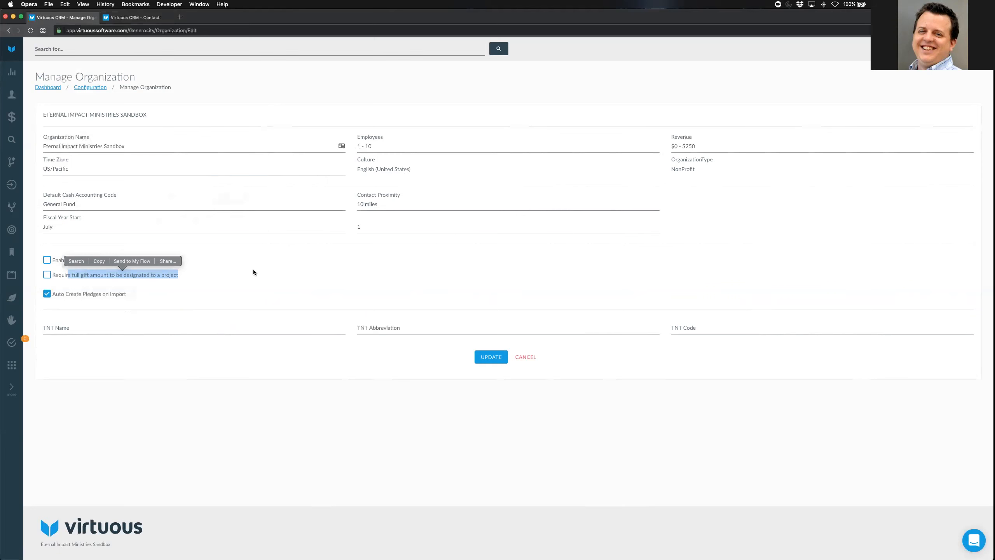
left_click(231, 277)
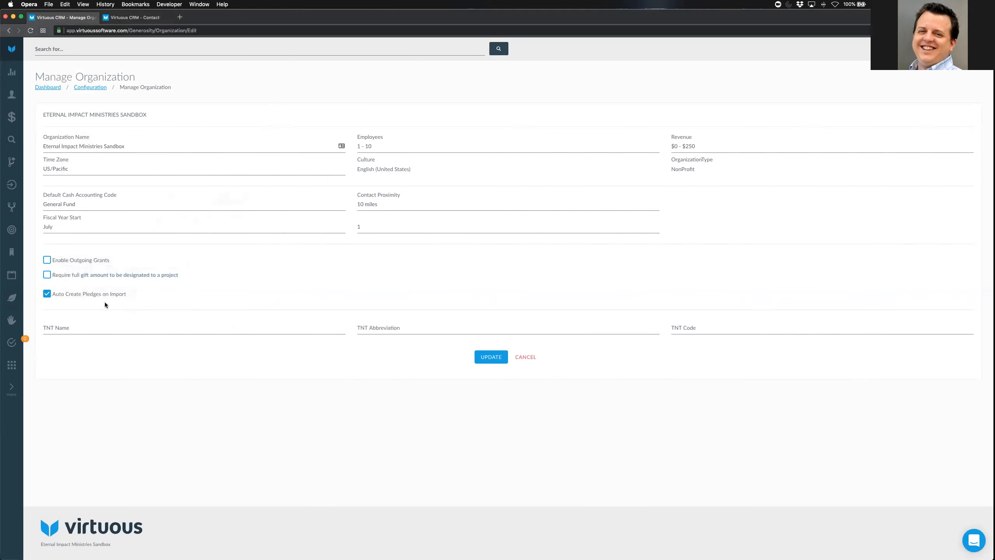
left_click_drag(55, 296, 128, 296)
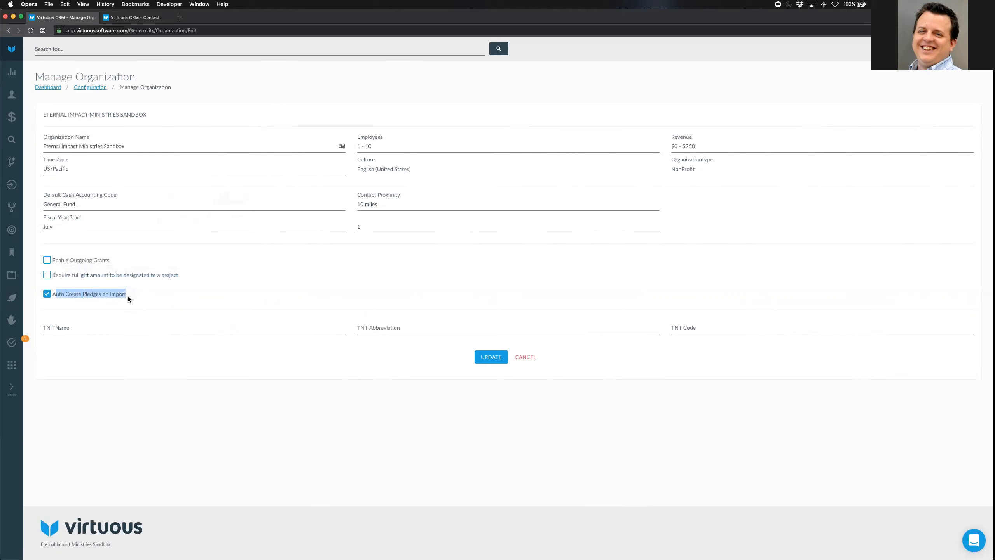
left_click(257, 277)
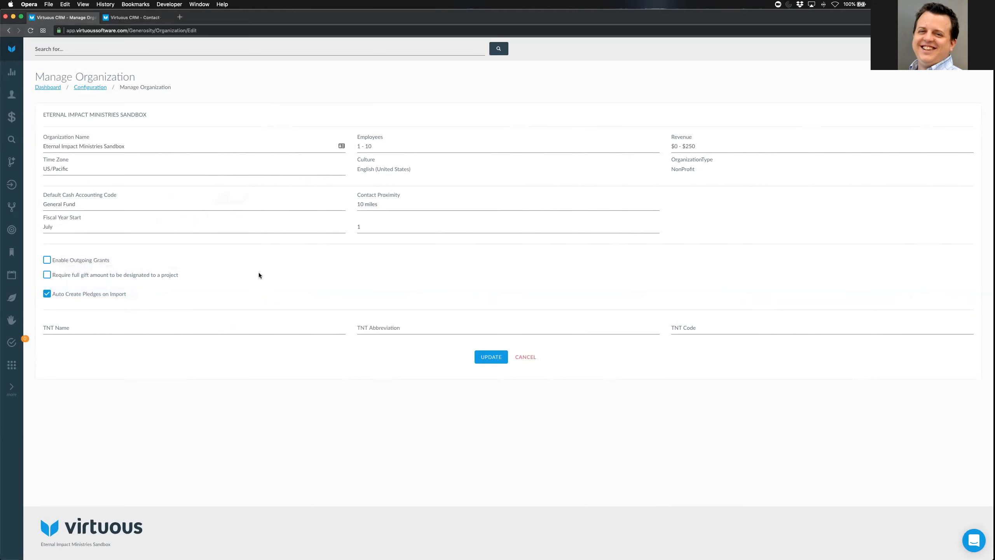
left_click(529, 358)
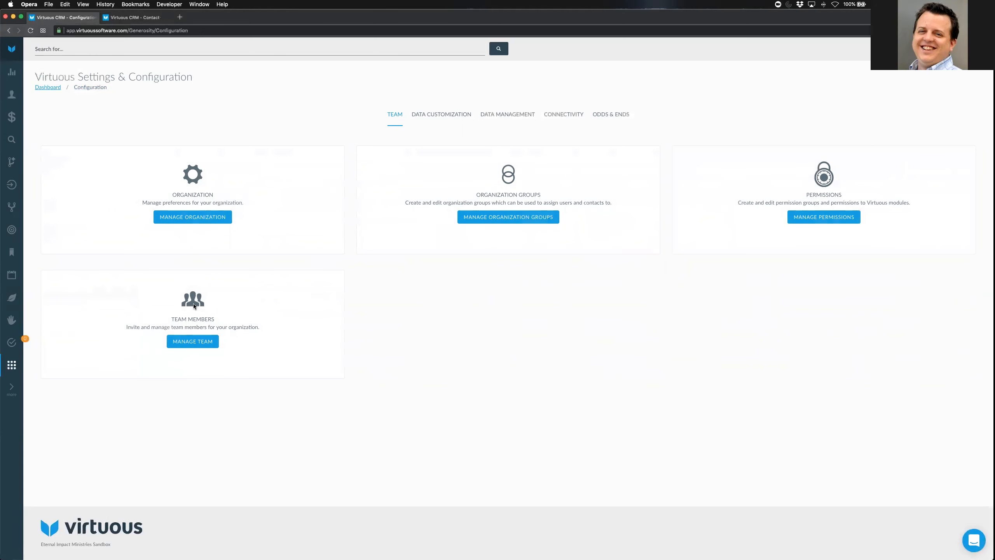
Open Manage Team, check the invite form's permission groups with Admin left selected, and close it
left_click_drag(171, 319, 288, 298)
left_click(286, 323)
left_click(205, 341)
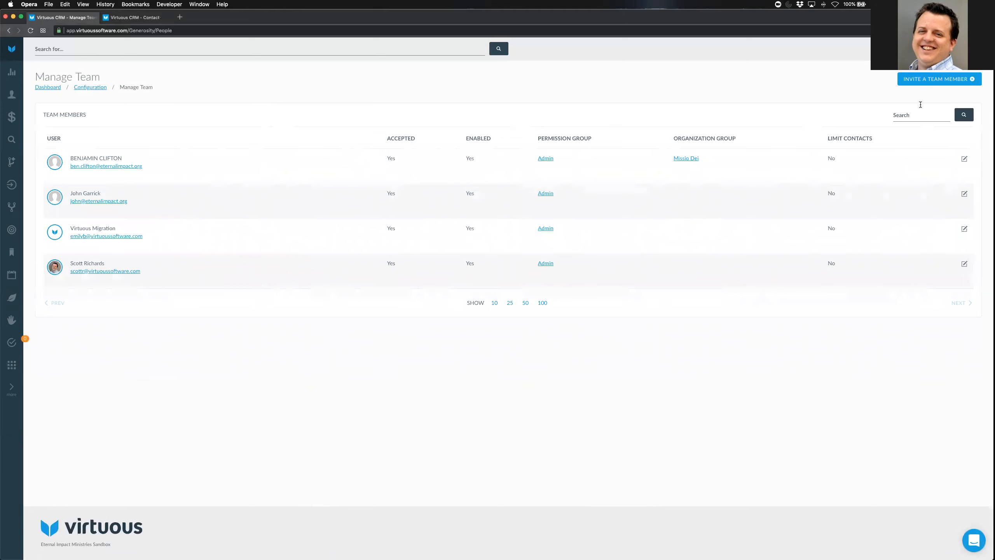
left_click(918, 80)
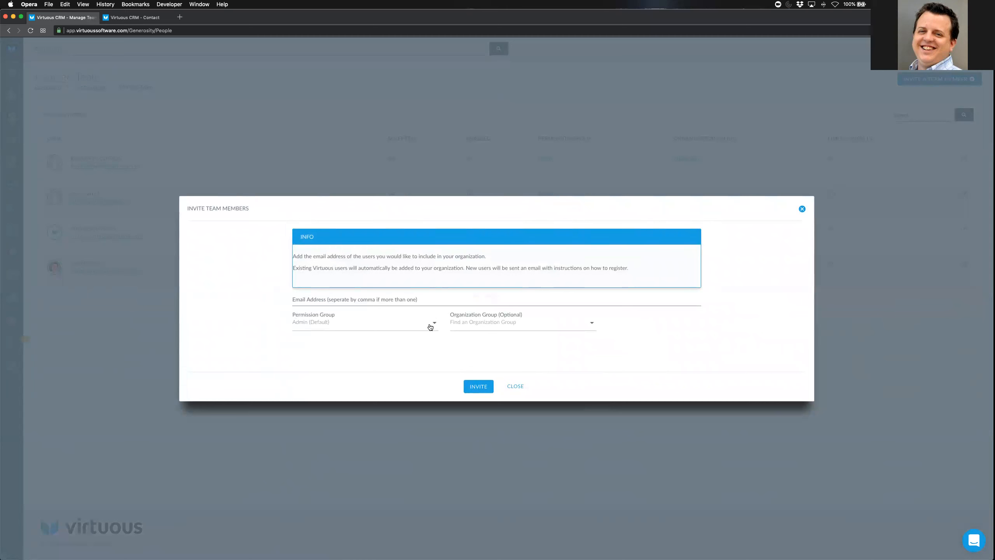
left_click(348, 326)
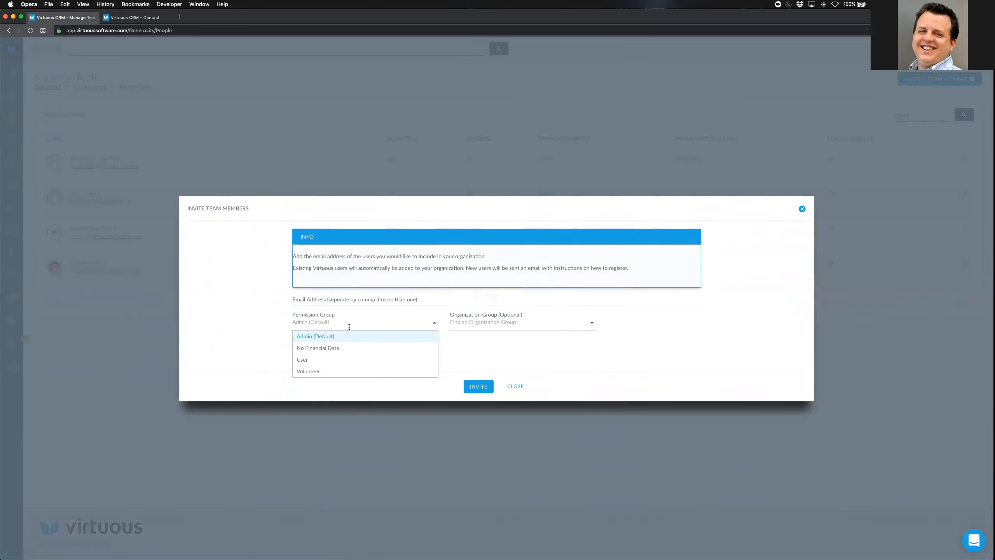
left_click(481, 364)
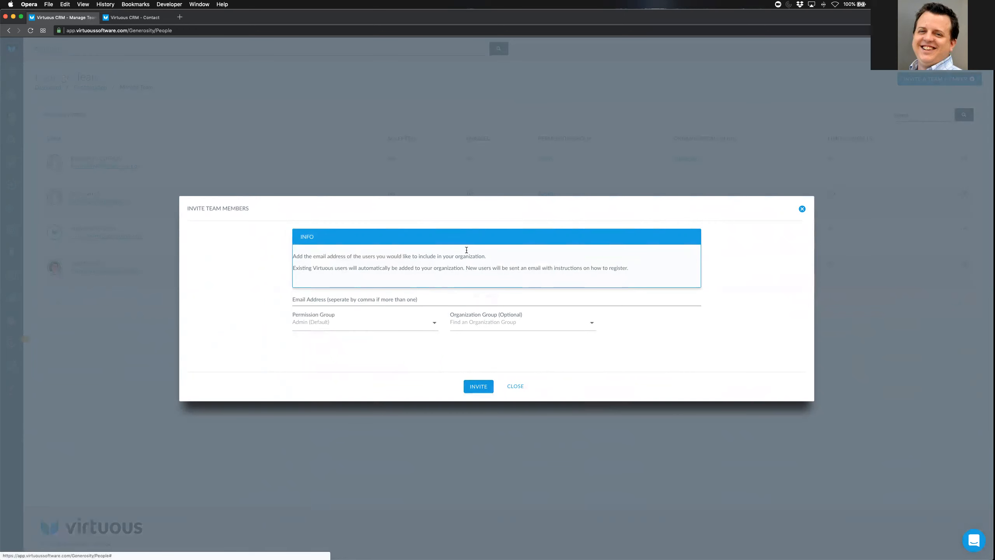
left_click(514, 386)
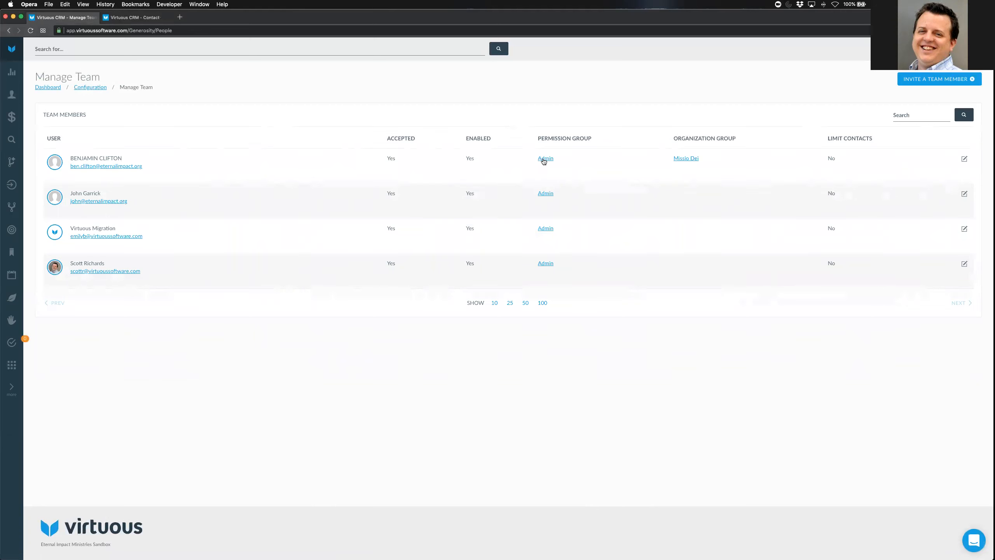
Open Manage Permissions from Configuration and review the groups, including Volunteer's description and the non-modifiable Admin
left_click(90, 88)
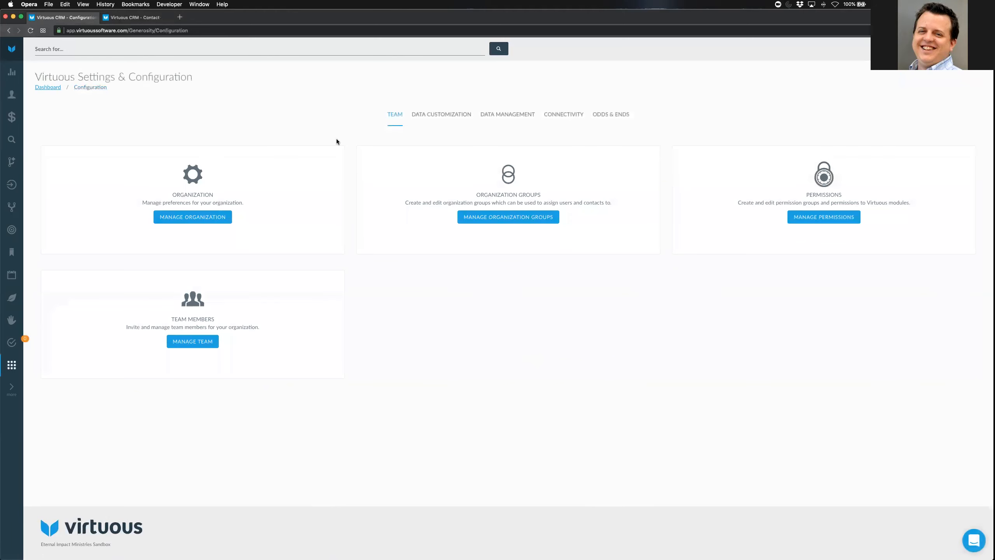
left_click(823, 218)
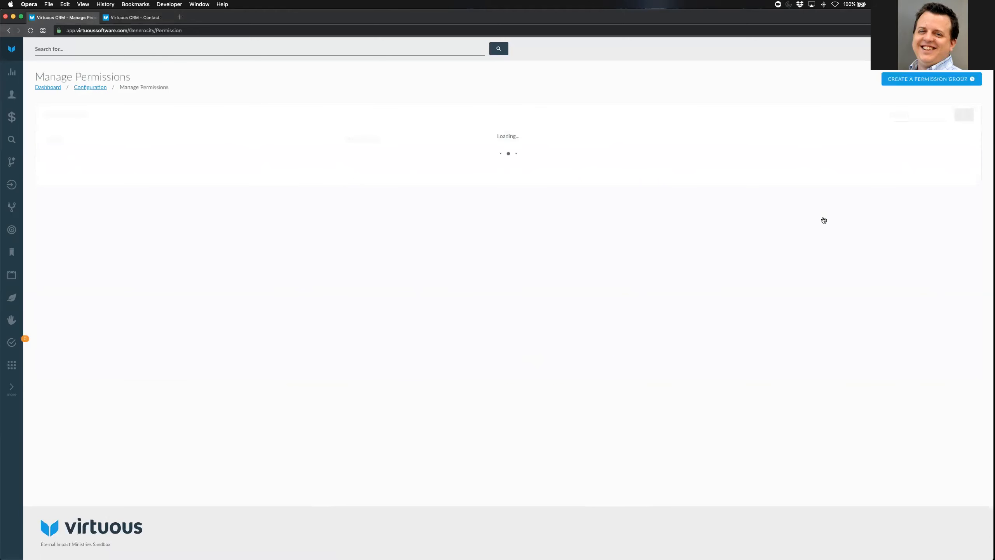
left_click_drag(186, 218, 244, 221)
left_click(330, 102)
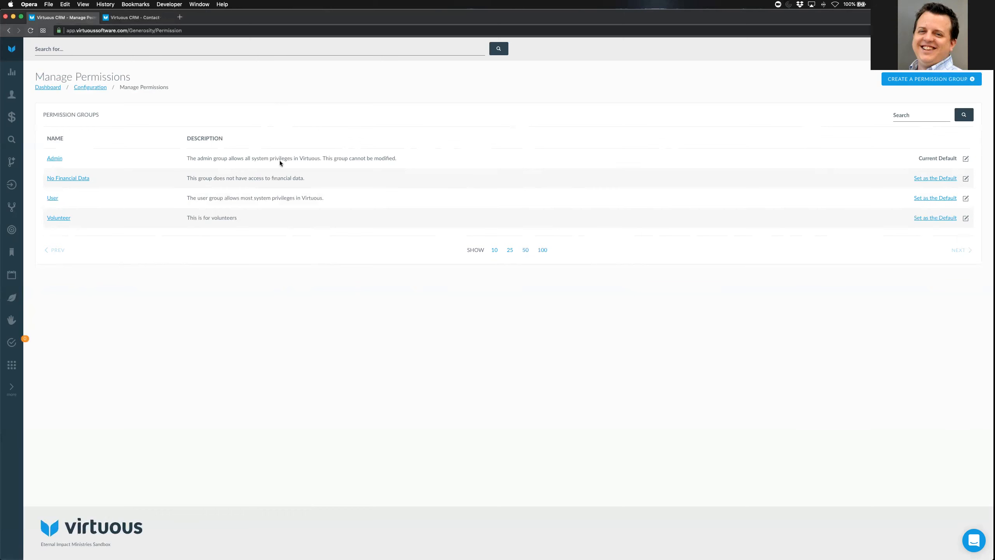
left_click_drag(324, 158, 415, 157)
Create a permission group named 'Training' with description 'This is for admin training'
left_click(394, 117)
left_click(916, 80)
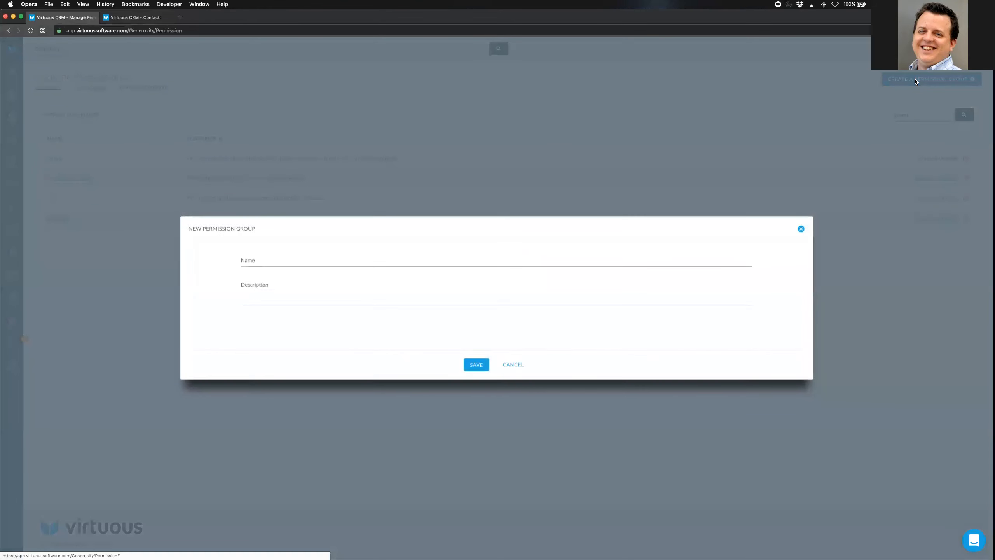
left_click(265, 264)
type("Training")
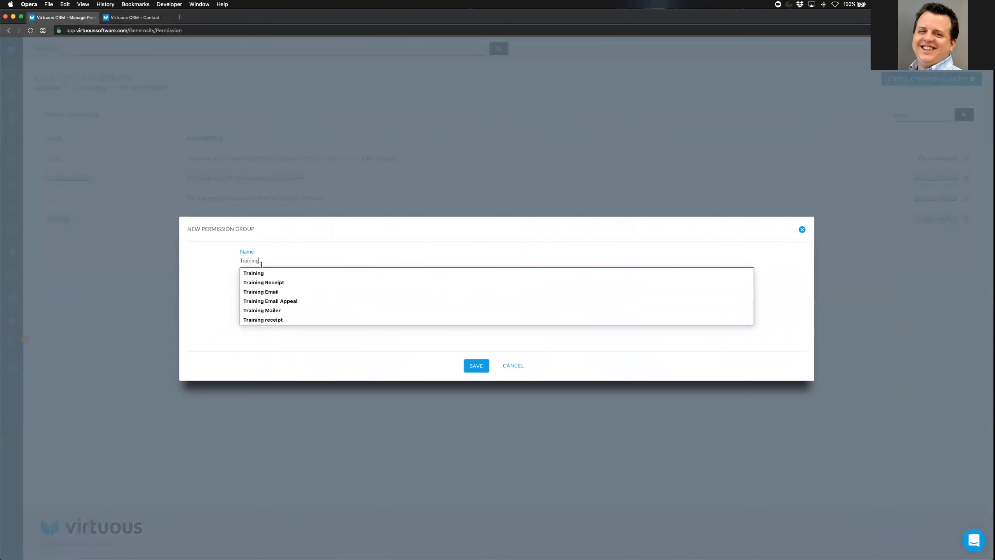
left_click(285, 296)
type("T")
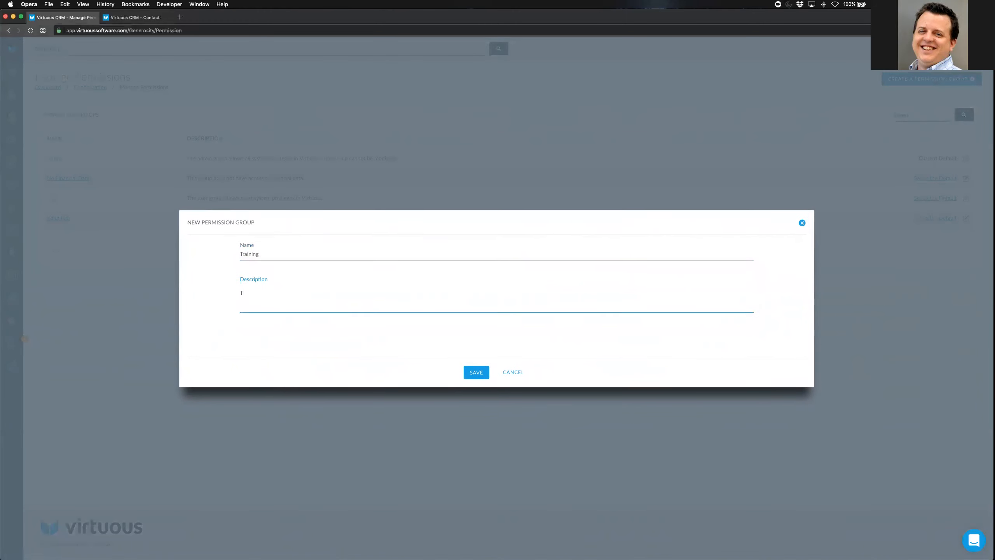
type("his is for admin training")
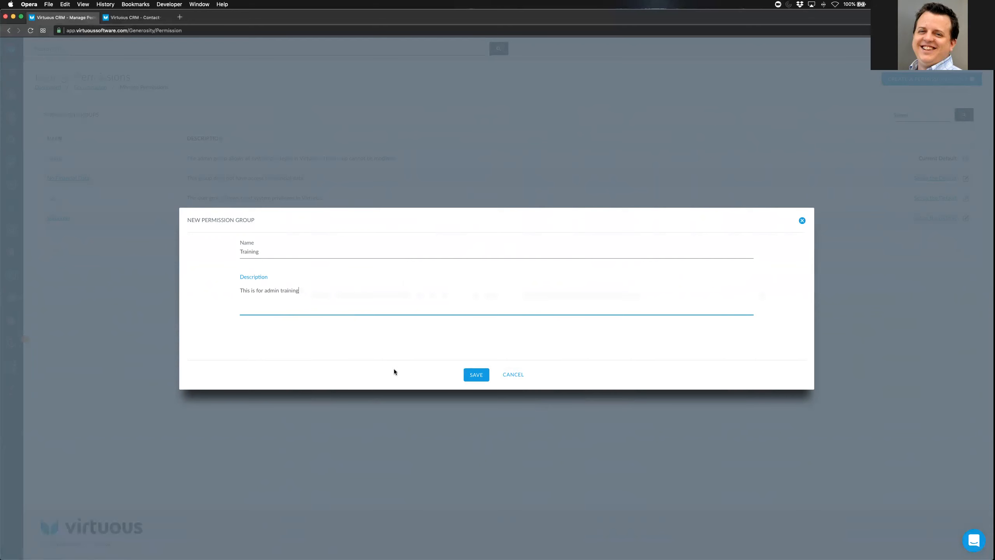
left_click(474, 374)
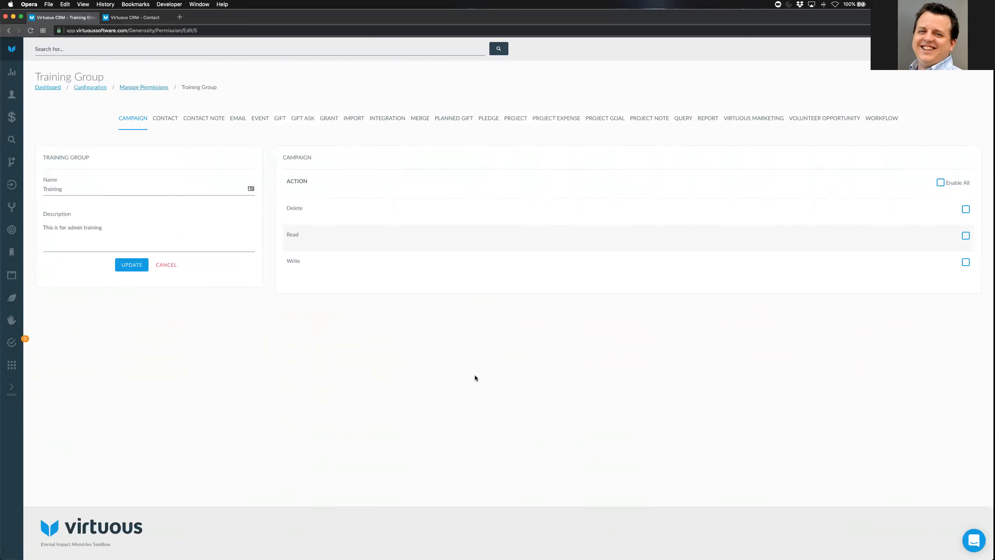
left_click(207, 118)
left_click(238, 119)
left_click(260, 120)
left_click(419, 162)
left_click(135, 119)
left_click_drag(291, 235, 316, 260)
left_click_drag(286, 208, 309, 208)
left_click(468, 218)
left_click_drag(287, 234, 392, 210)
left_click(393, 211)
left_click_drag(289, 260, 307, 261)
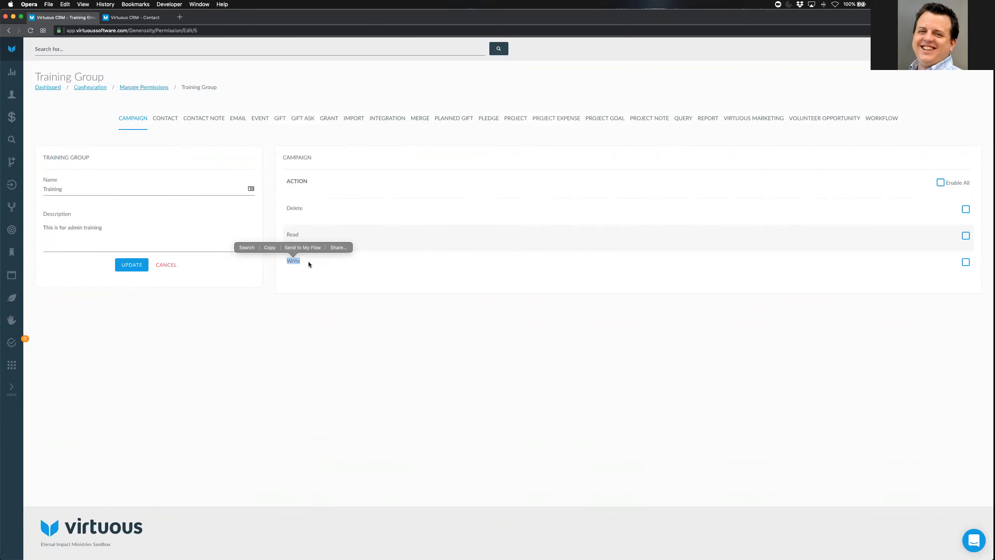
left_click(407, 147)
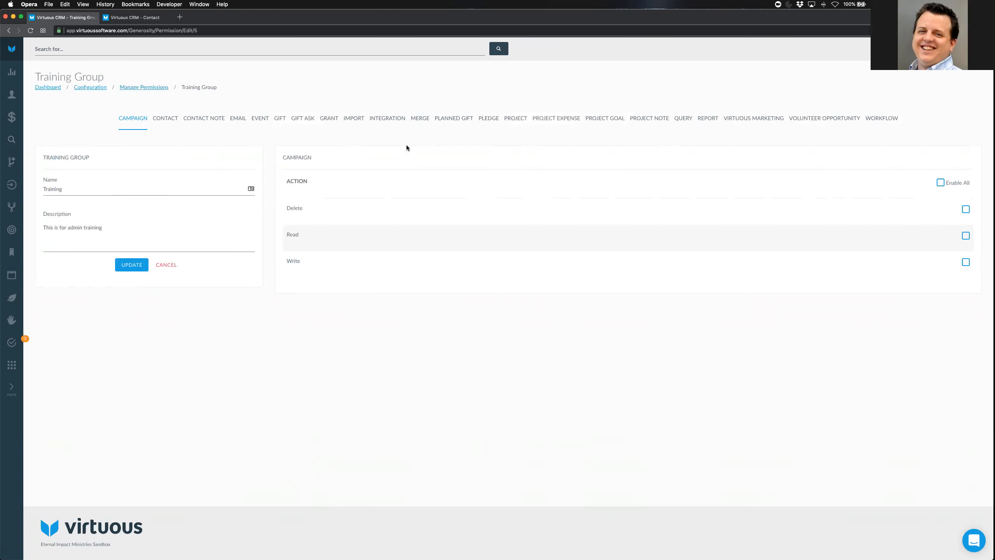
left_click(156, 120)
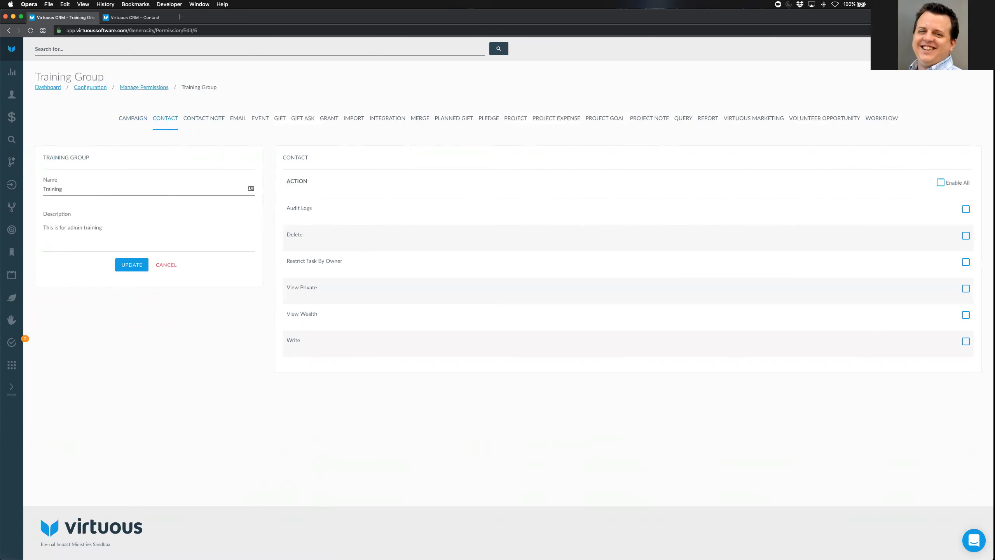
Try Campaign write and all-permissions toggles, clear them, glance at Event, then view Contact permissions
left_click(133, 119)
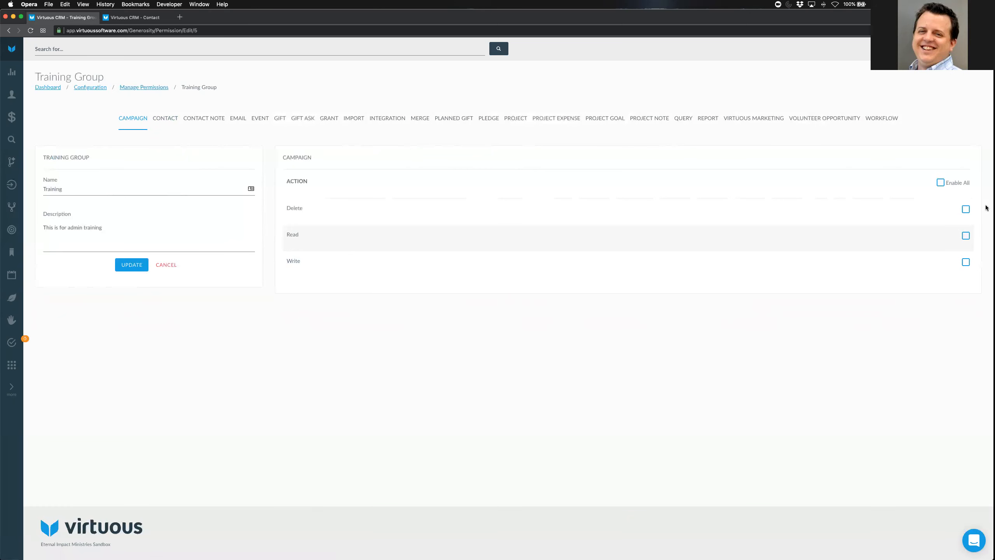
left_click(965, 262)
left_click(940, 183)
left_click(939, 183)
left_click(259, 118)
left_click(133, 118)
left_click(166, 119)
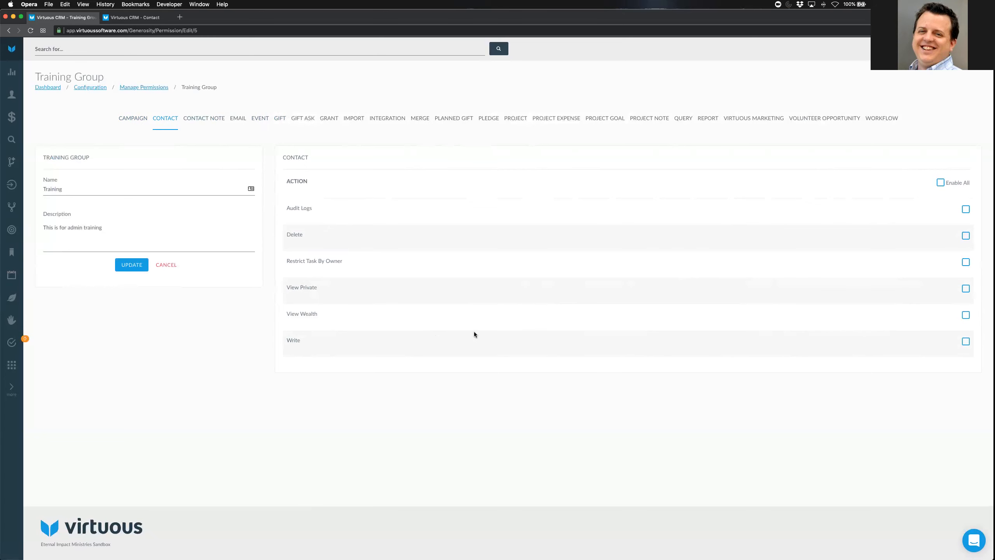
Point out the Contact Write, Delete and Audit Logs permissions, then switch to the household contact's Account History
left_click_drag(285, 340, 316, 340)
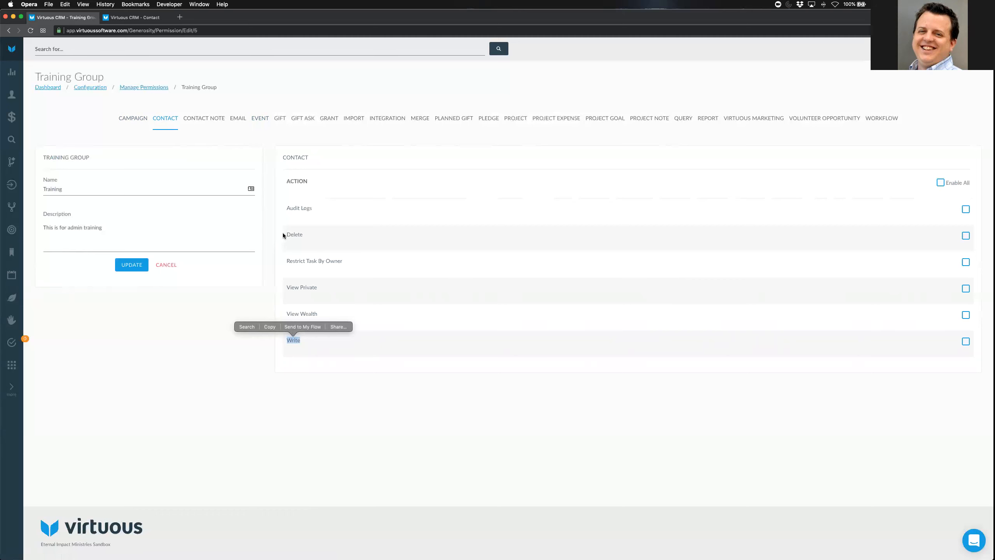
left_click_drag(288, 234, 351, 241)
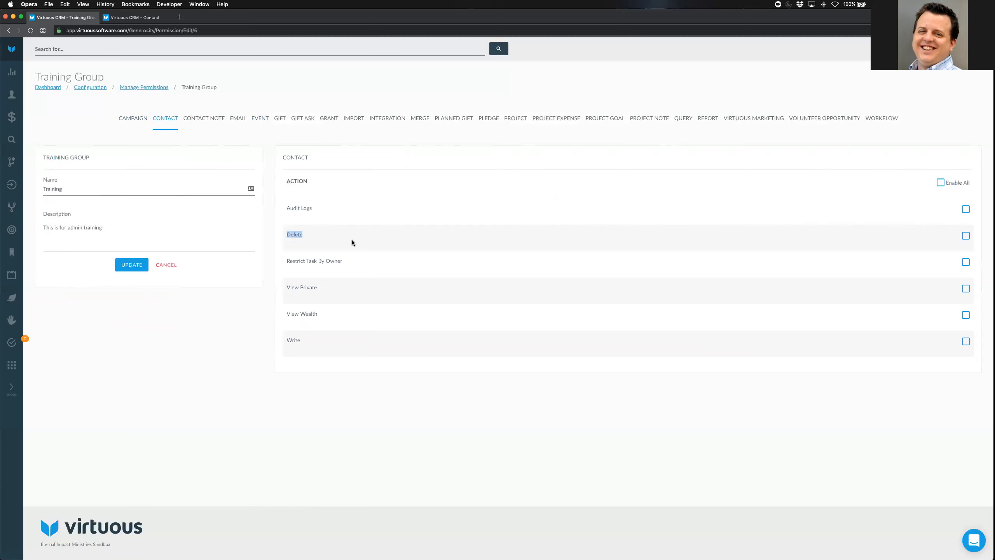
left_click(295, 215)
left_click_drag(288, 208, 375, 214)
left_click(375, 214)
key("ctrl+Tab")
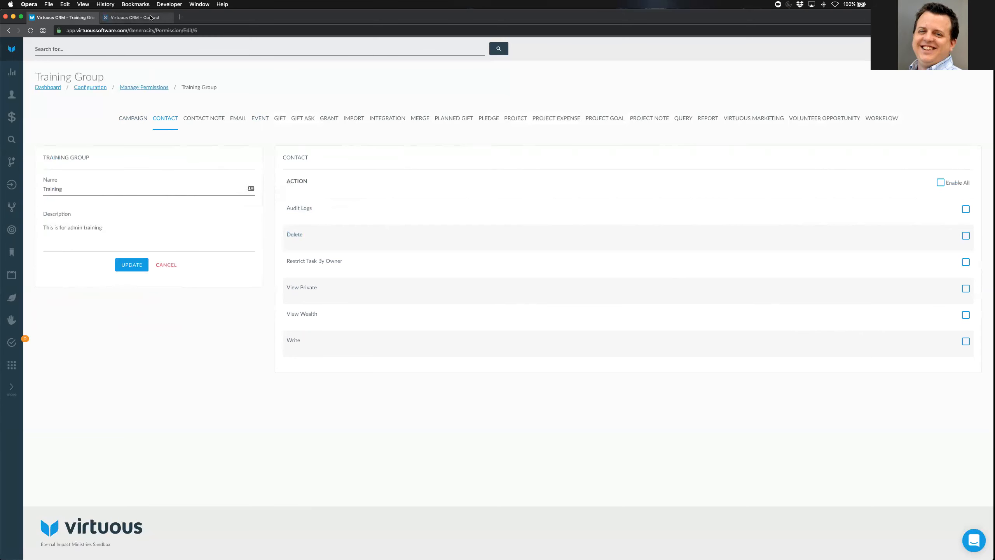
left_click_drag(752, 197, 839, 203)
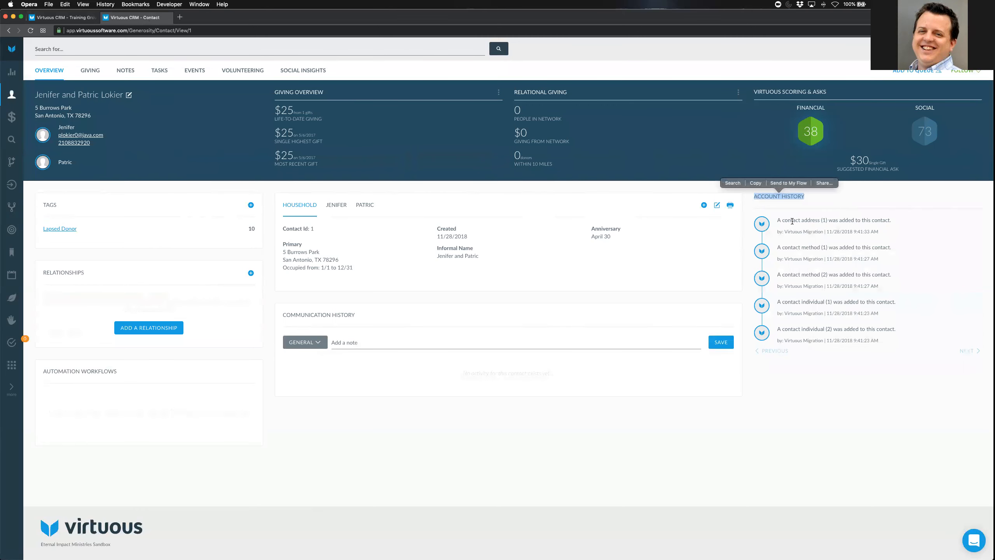
Point out who added the Account History entry, then return to the Training Group tab
left_click_drag(788, 231, 846, 246)
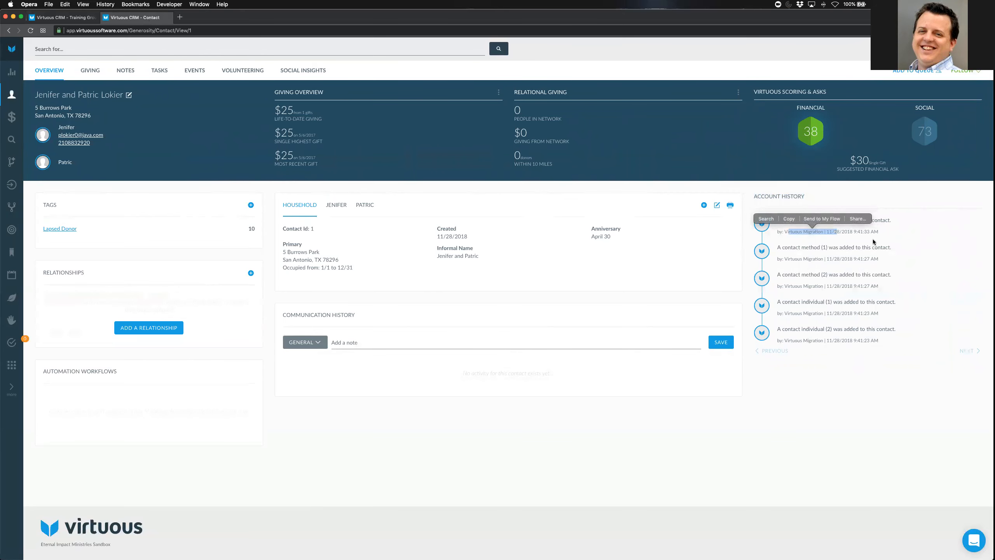
left_click(77, 21)
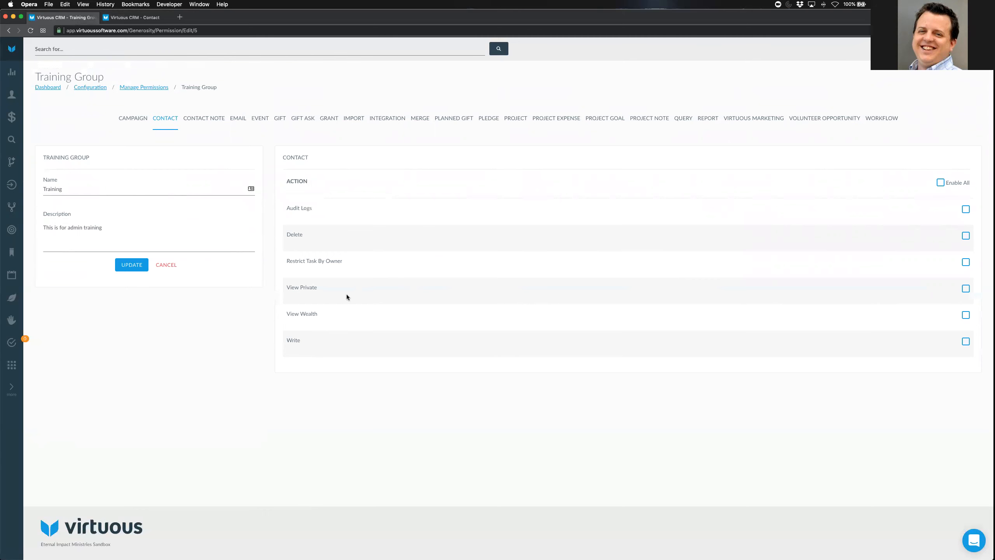
left_click_drag(289, 263, 410, 262)
left_click(410, 262)
left_click_drag(287, 288, 366, 289)
left_click(398, 292)
left_click(915, 49)
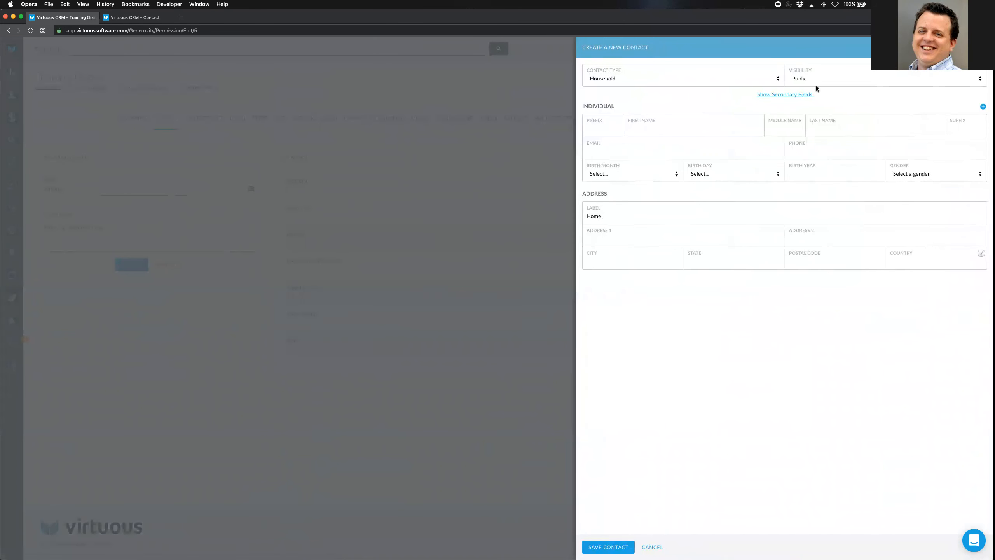
left_click(829, 81)
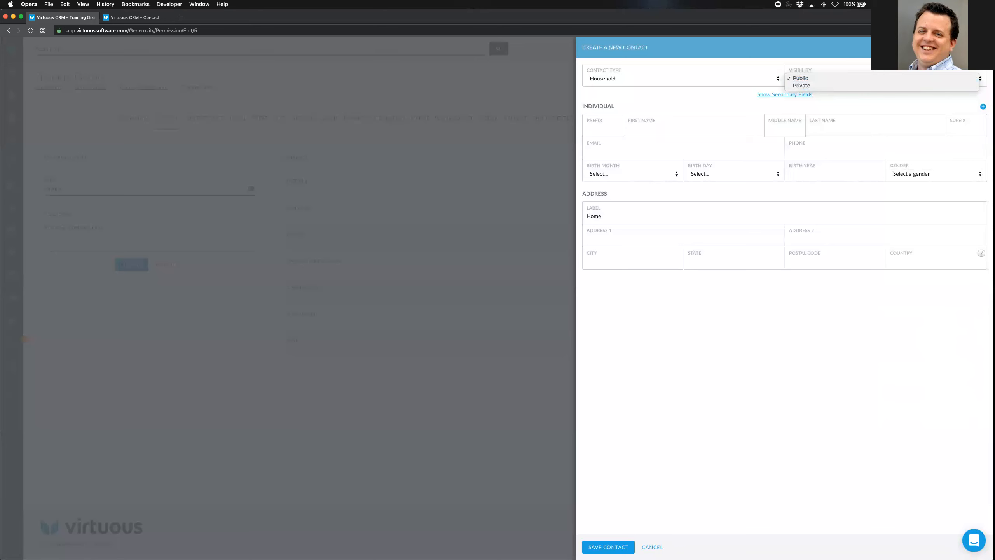
left_click(284, 327)
left_click(283, 326)
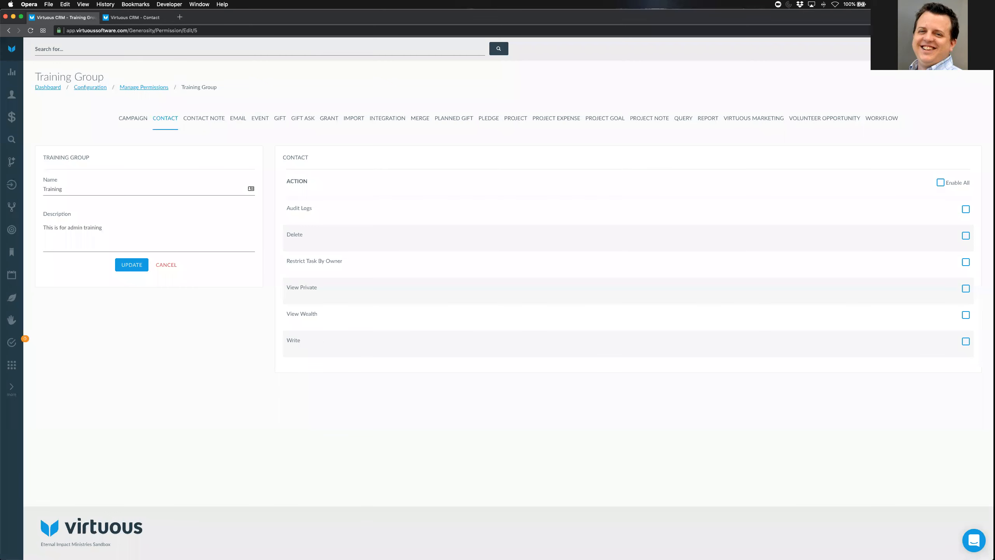
left_click_drag(288, 286, 387, 289)
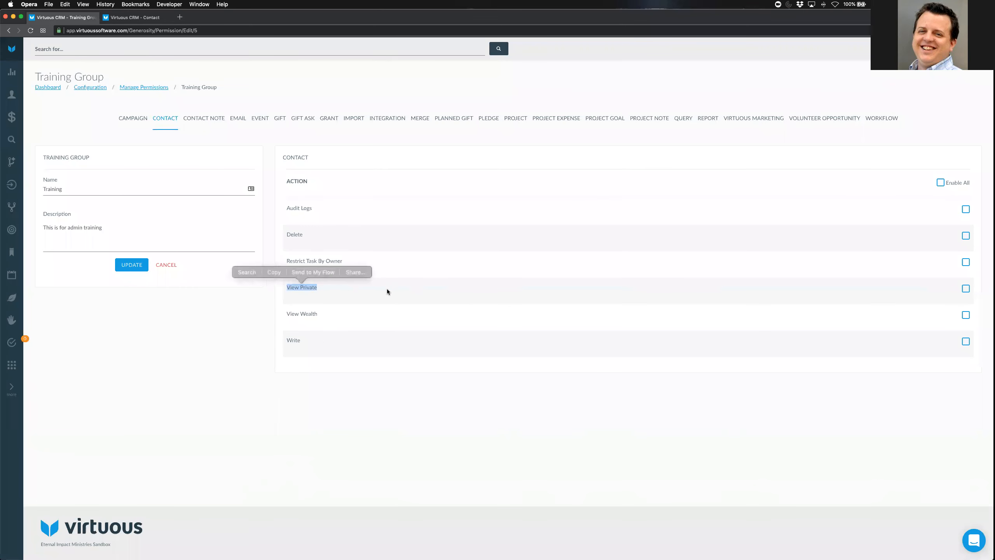
left_click(387, 290)
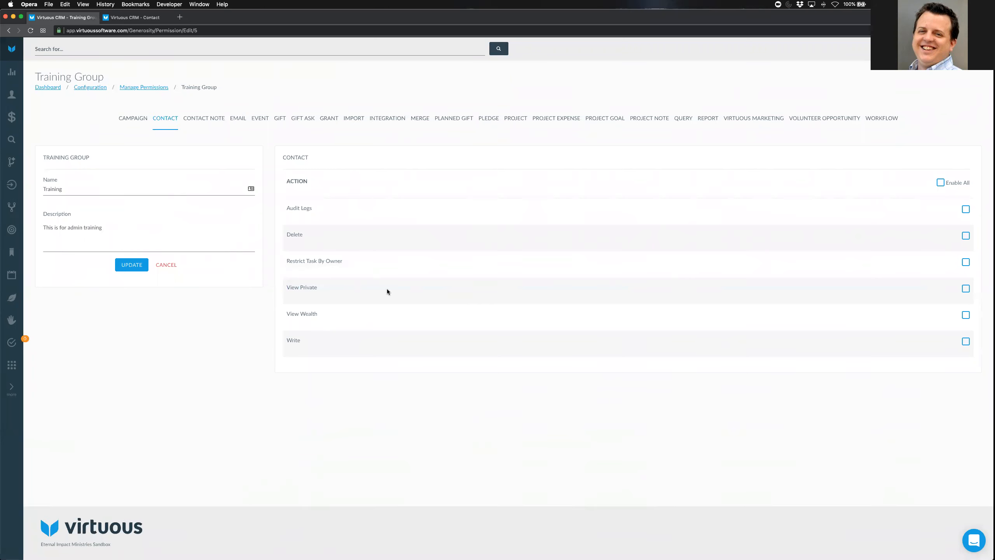
left_click_drag(292, 315, 355, 319)
left_click(361, 318)
left_click_drag(288, 313, 342, 316)
left_click(363, 316)
left_click(346, 343)
left_click(207, 120)
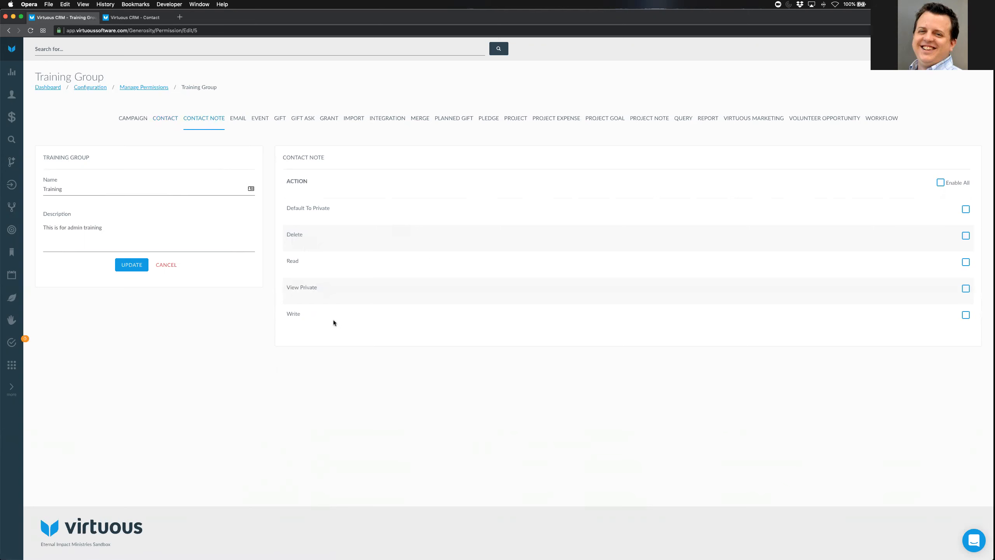
Point out the Contact Note View Private and Default To Private permissions, then move on to Email
left_click_drag(287, 287, 350, 291)
left_click(351, 291)
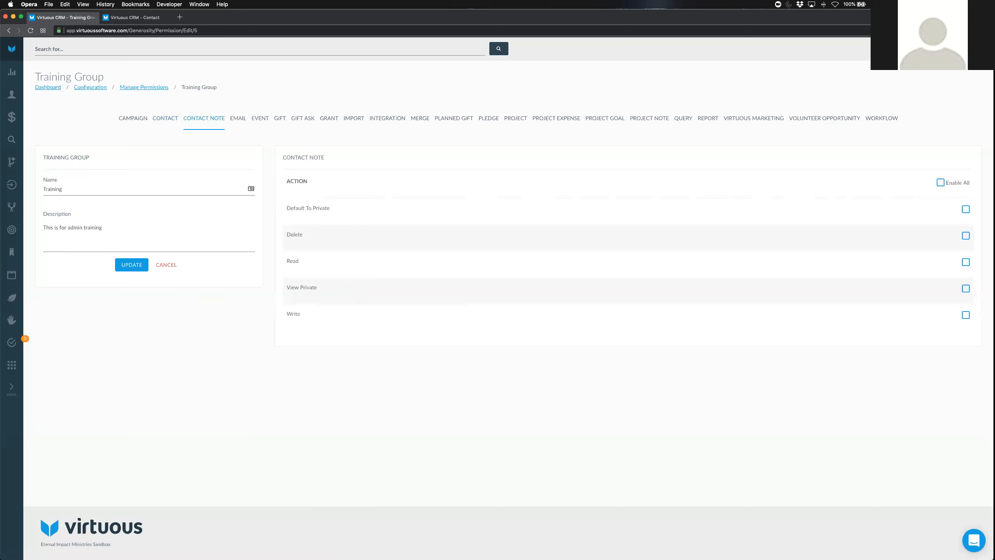
key("super+Tab")
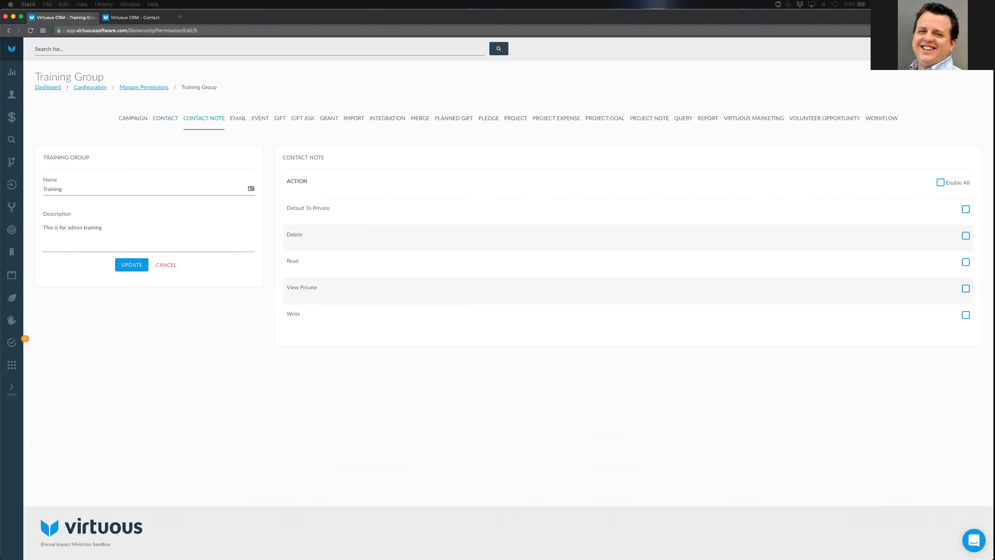
left_click(398, 401)
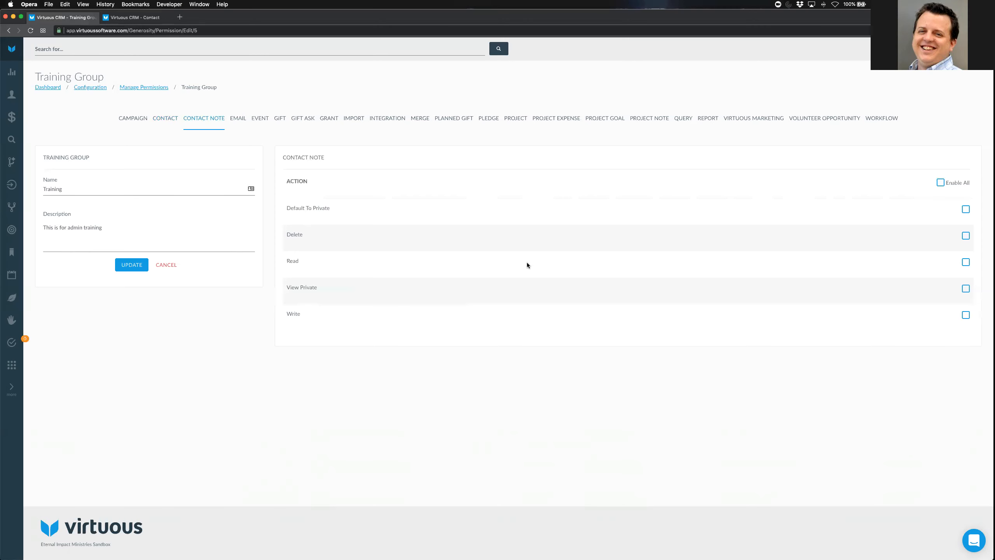
left_click_drag(287, 208, 406, 214)
left_click(407, 214)
left_click(236, 119)
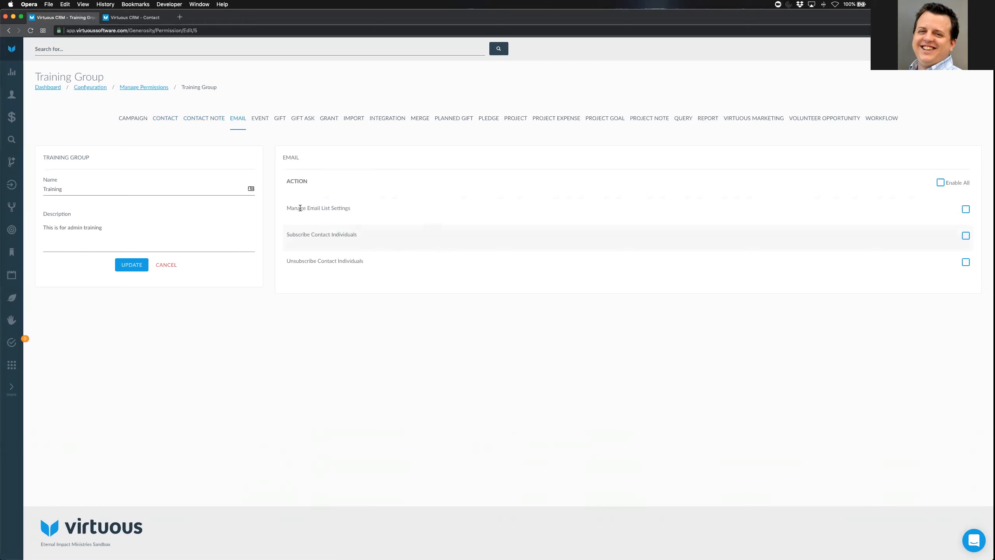
Point out the Email permissions Manage Email List Settings, Subscribe and Unsubscribe Contact Individuals, then view Event and Gift
left_click_drag(287, 207, 421, 208)
left_click(429, 209)
left_click_drag(289, 235, 371, 237)
left_click_drag(291, 260, 432, 270)
left_click(433, 270)
left_click(259, 118)
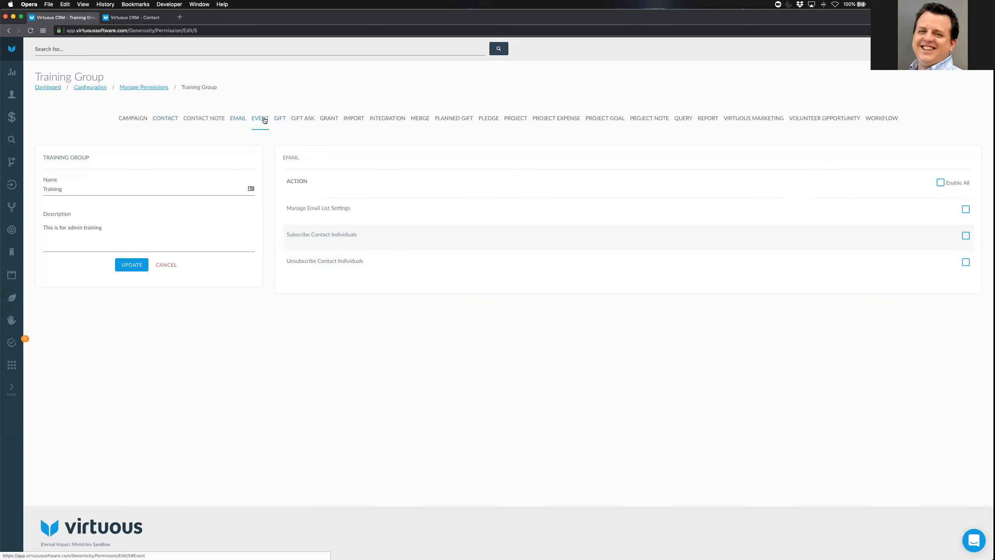
left_click(279, 118)
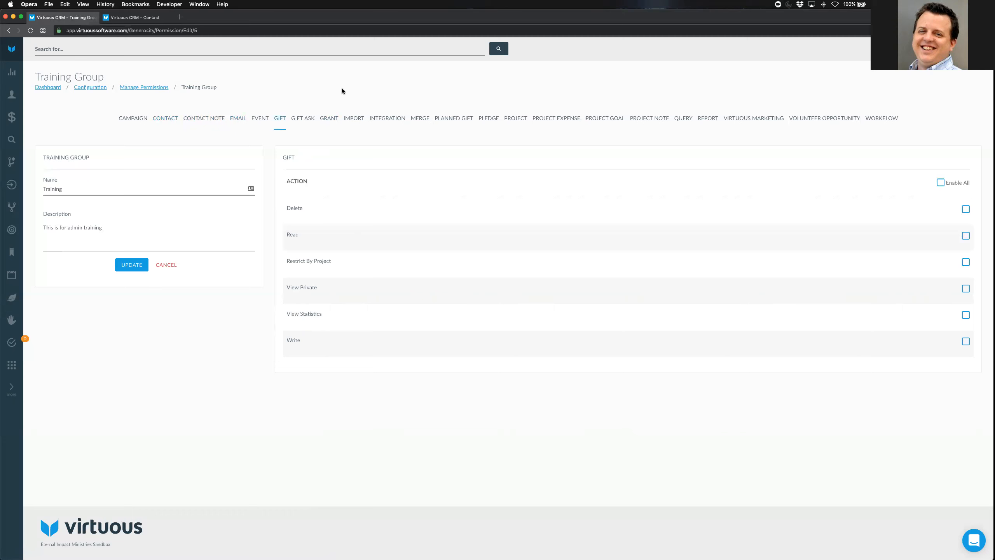
Highlight the gift Delete, View Private and View Statistics permissions while explaining them
left_click_drag(284, 208, 337, 215)
left_click(367, 220)
left_click_drag(286, 286, 334, 287)
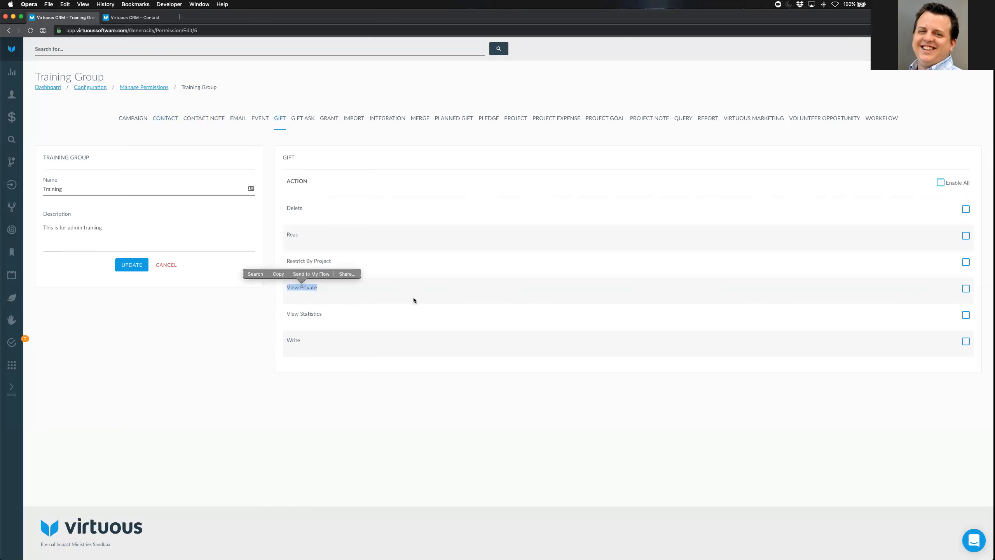
left_click(379, 296)
left_click_drag(285, 291, 418, 289)
left_click(418, 290)
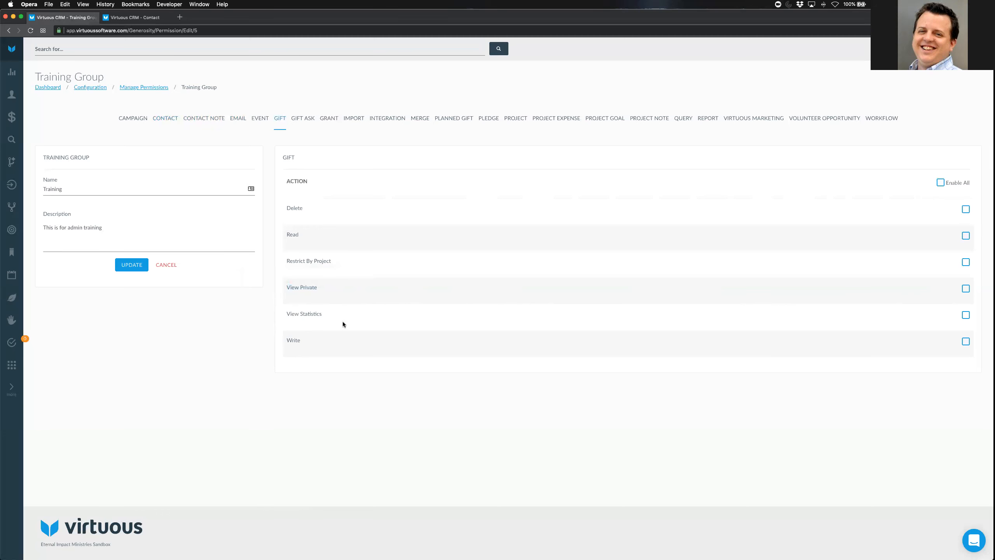
left_click_drag(286, 315, 506, 292)
left_click(506, 292)
left_click(152, 16)
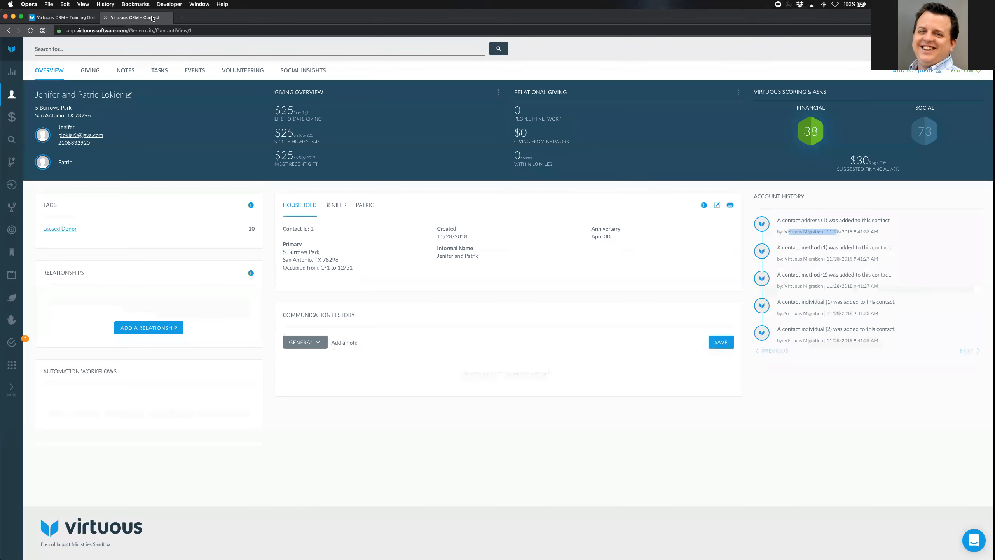
left_click(90, 71)
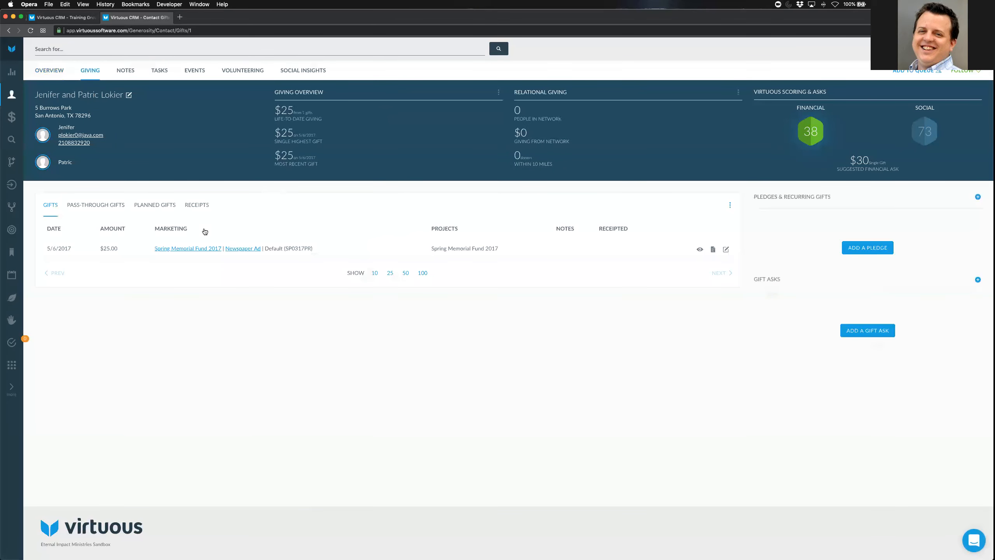
left_click_drag(47, 248, 494, 256)
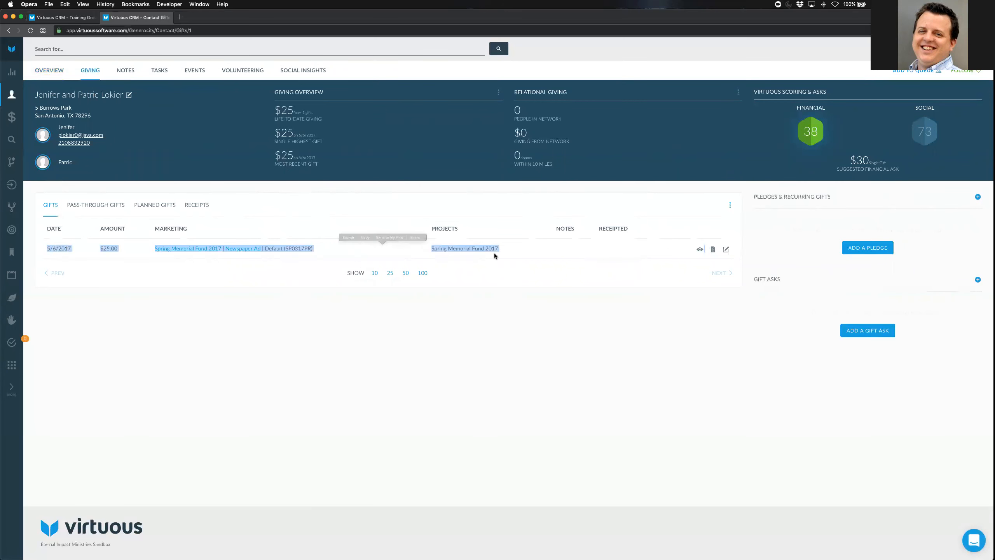
left_click(318, 262)
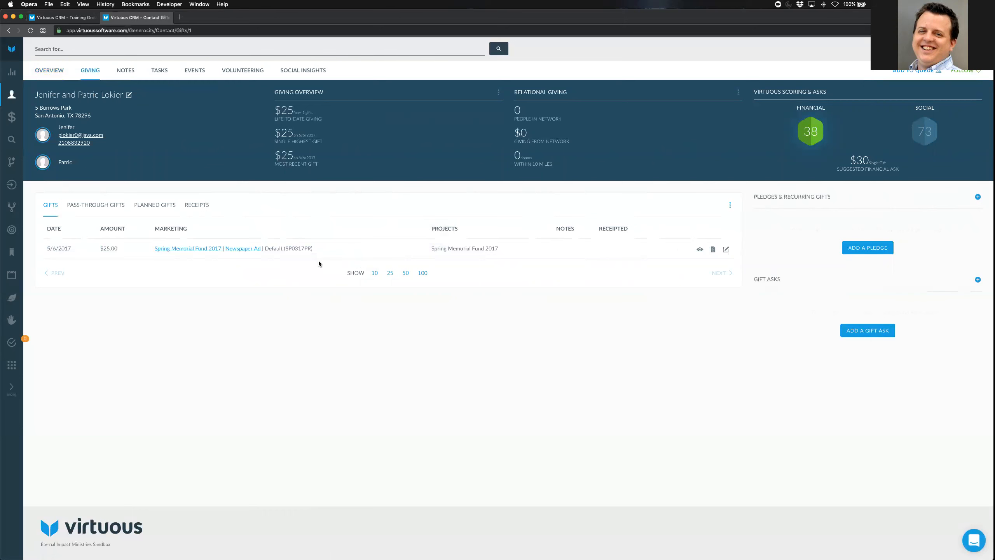
left_click_drag(273, 113, 378, 153)
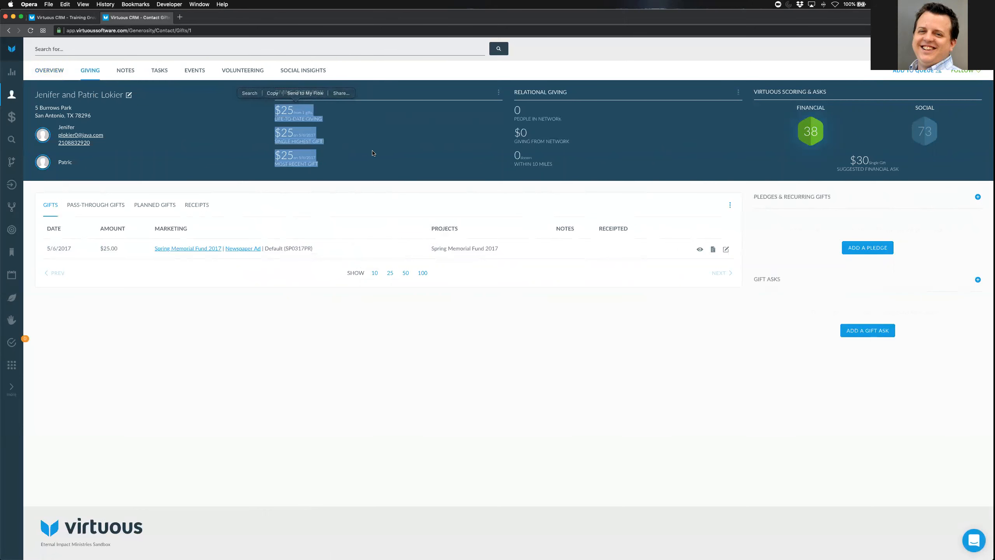
left_click(394, 141)
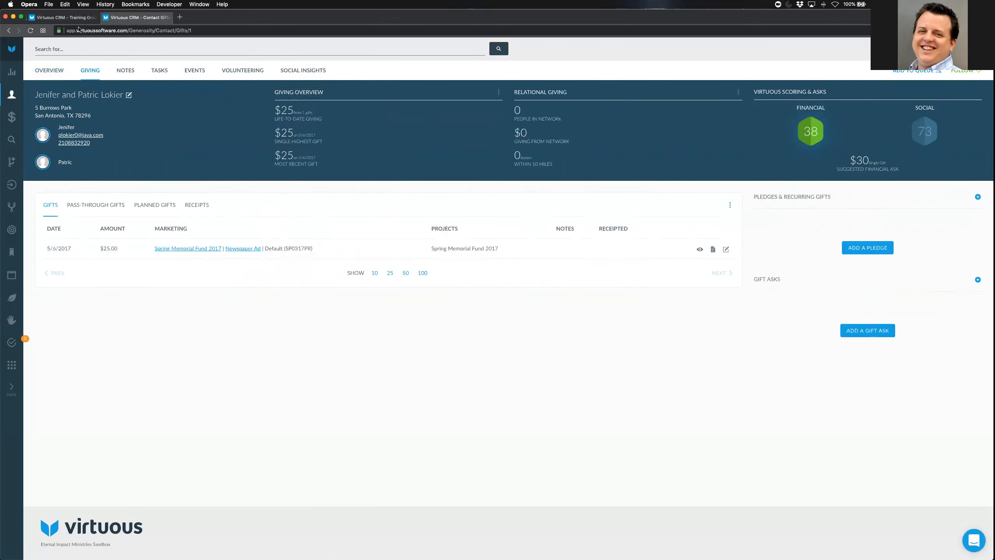
left_click(77, 18)
left_click_drag(283, 311, 378, 315)
left_click(418, 316)
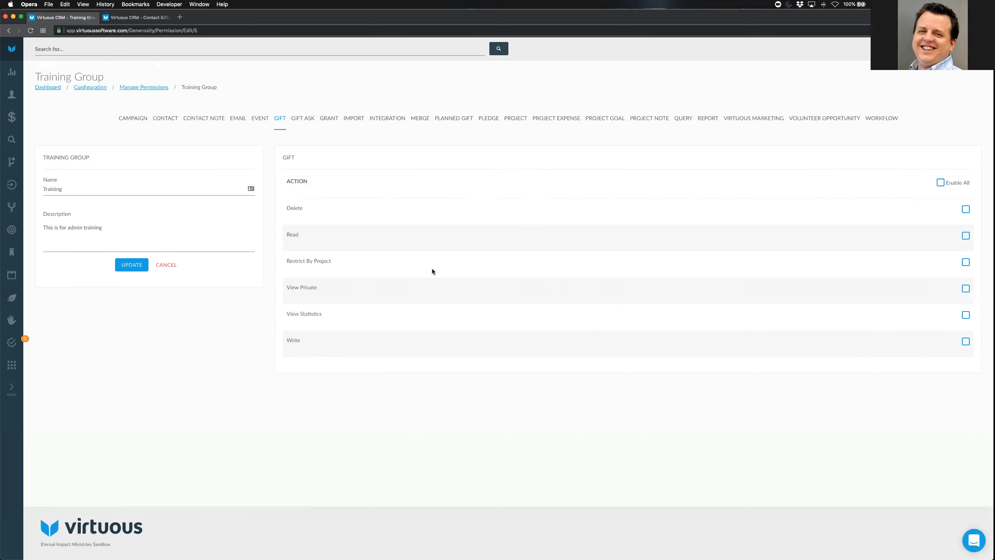
Show the Training Group's Contact Note permissions, Default To Private through Write, all unchecked
left_click(206, 119)
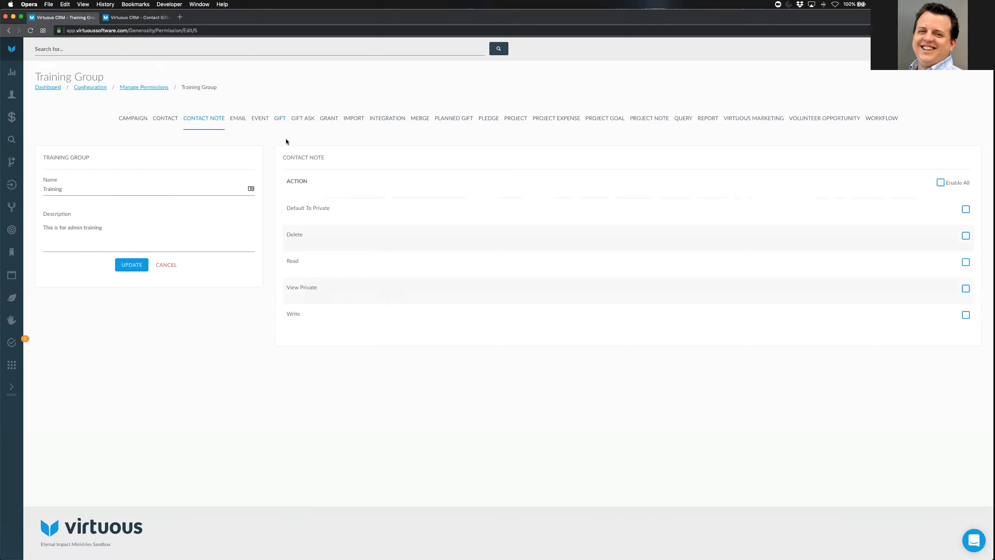
Return to the Gift permissions, with Delete through Write all unchecked
left_click(280, 119)
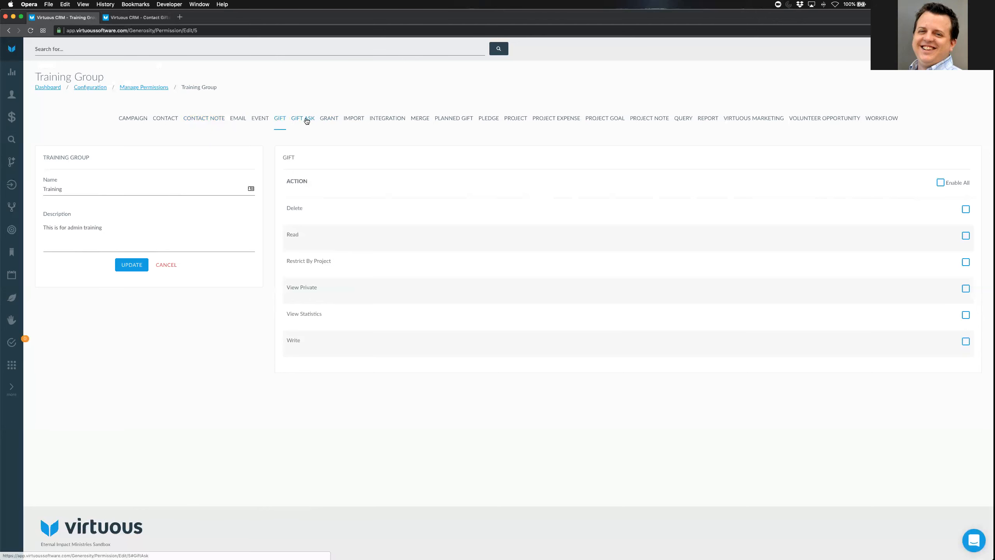
Highlight the Restrict By Project option under the Gift, Gift Ask and Pledge permissions
left_click_drag(287, 262, 351, 262)
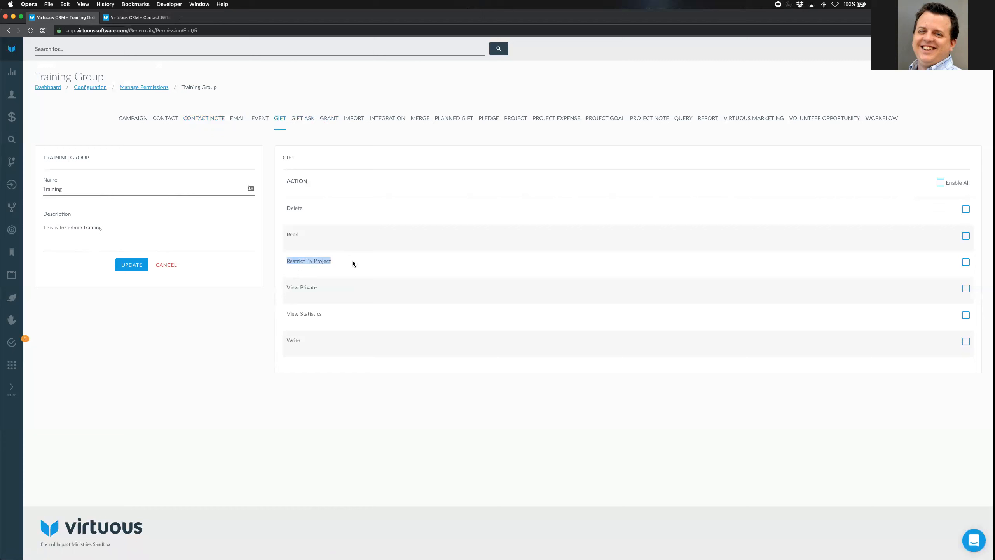
left_click(435, 199)
left_click(312, 124)
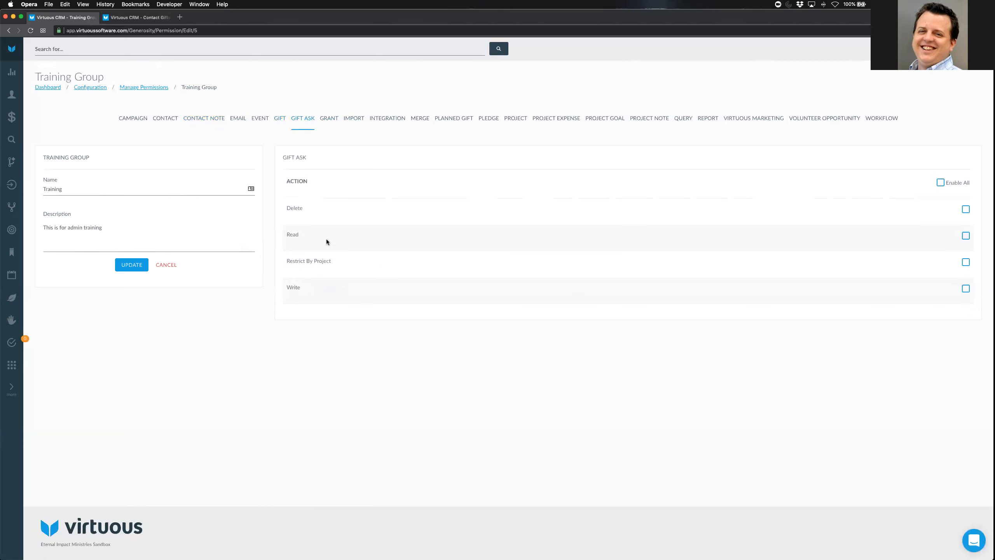
left_click_drag(286, 260, 345, 269)
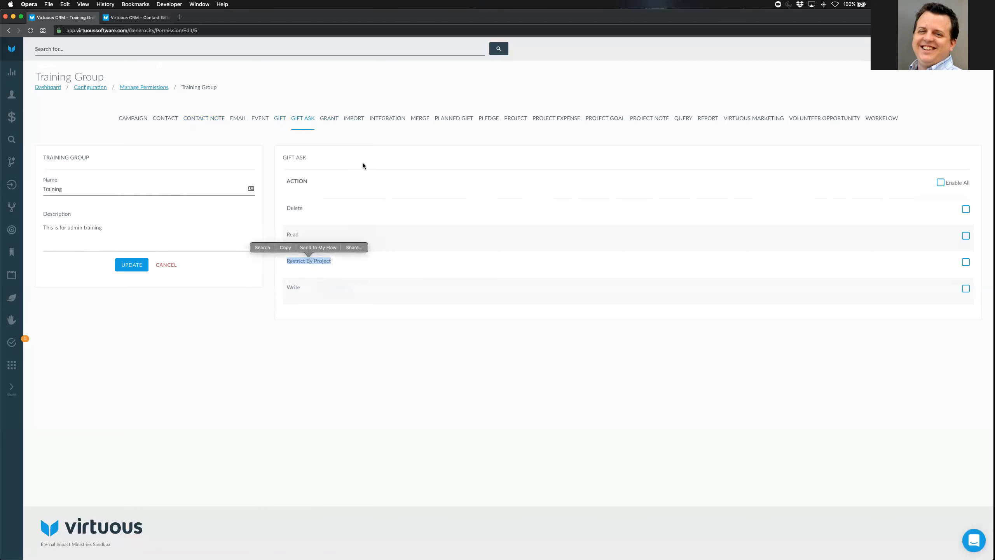
left_click(489, 118)
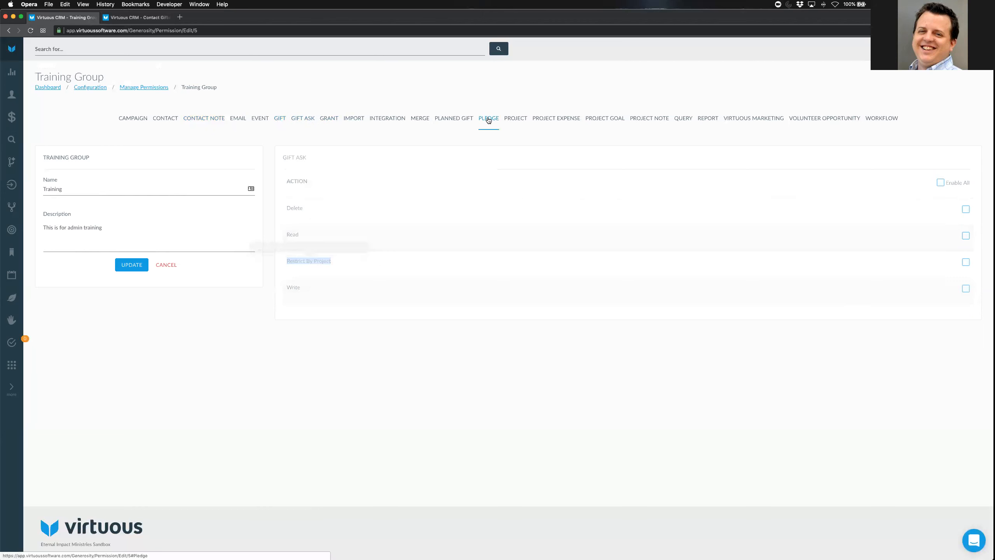
left_click_drag(286, 260, 348, 261)
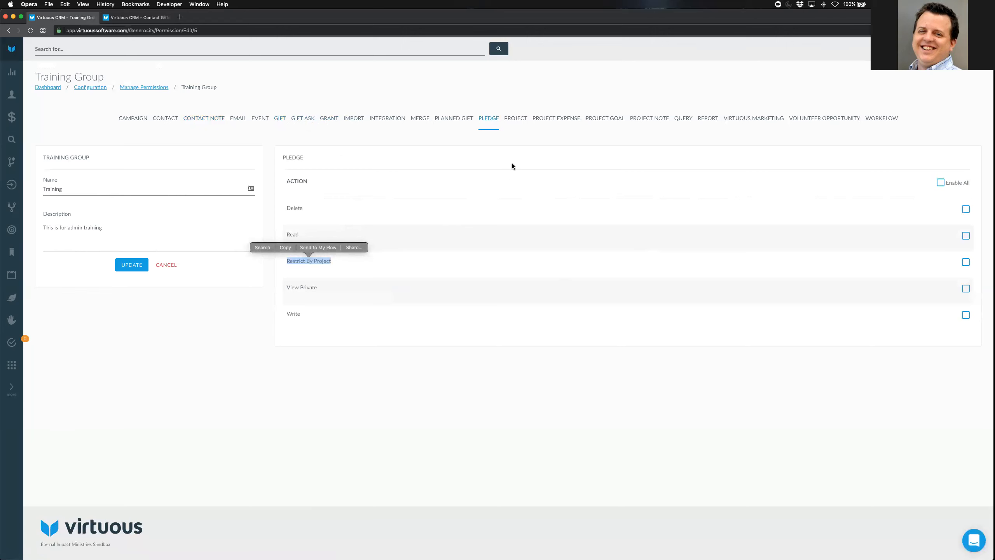
Show Project permissions, highlighting Restrict By Owner, then step through Grant to Import permissions
left_click(515, 119)
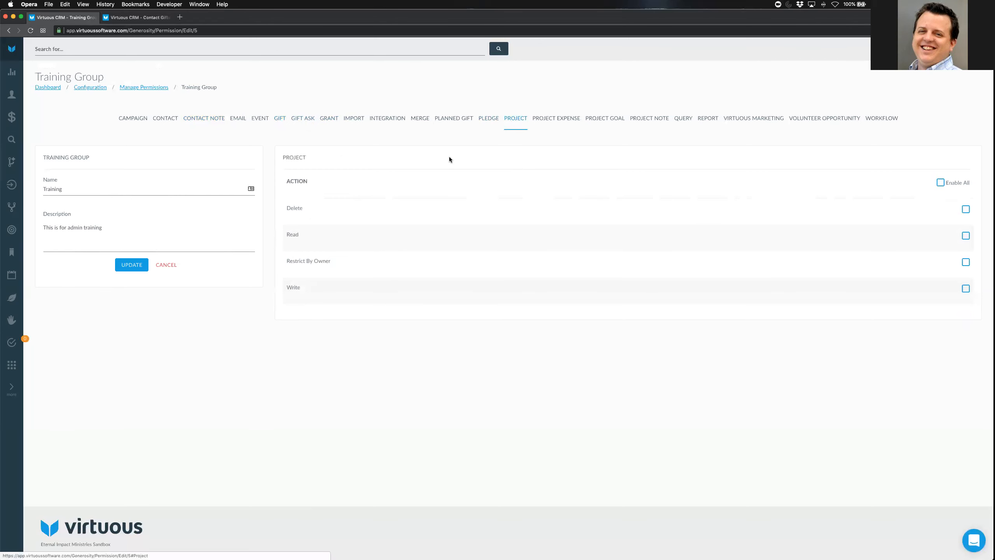
left_click(374, 267)
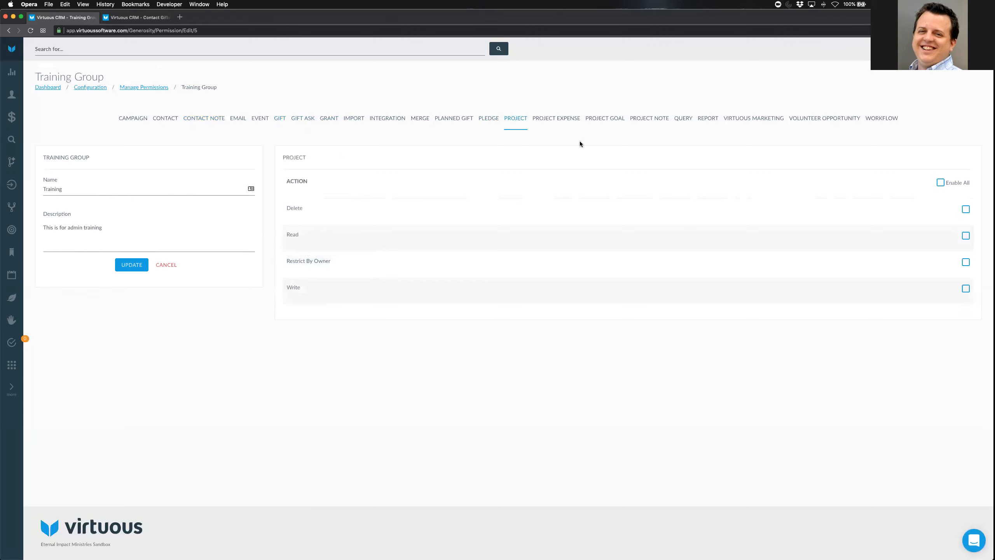
left_click(327, 121)
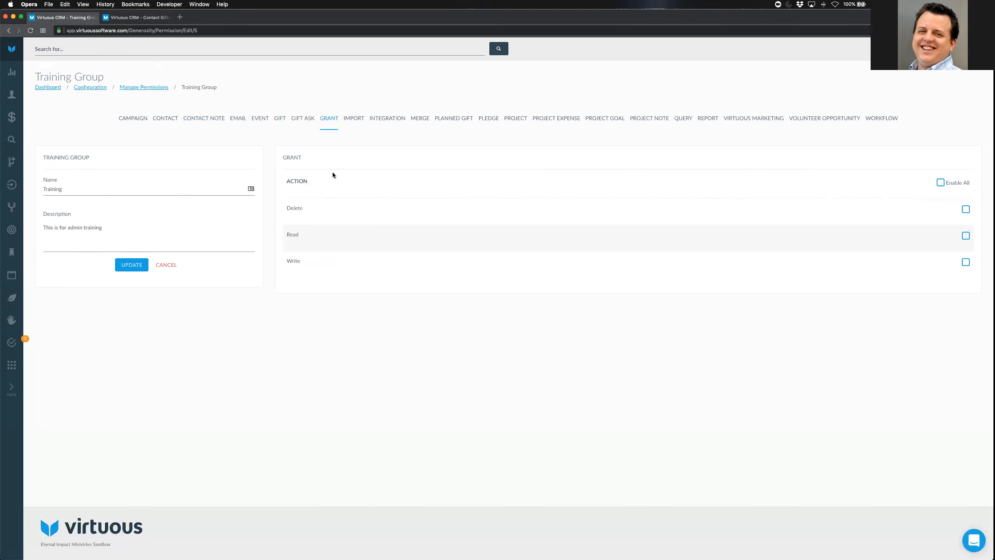
left_click(355, 121)
Tick Read for the Training Group on both the Import and Gift permissions
left_click(965, 236)
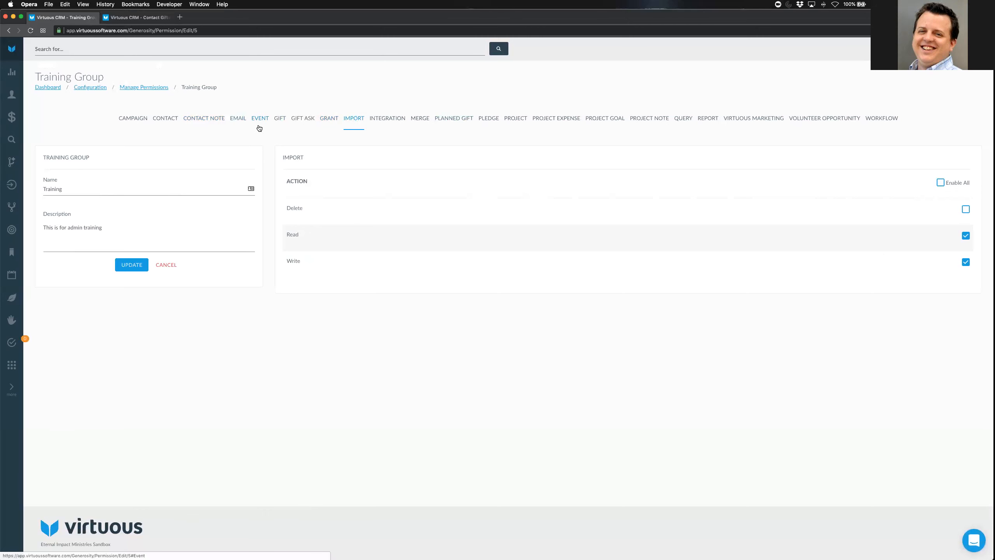
left_click(280, 119)
left_click(964, 236)
Grant the Training Group Write and View Private on gifts, and View Private on contacts
left_click(965, 343)
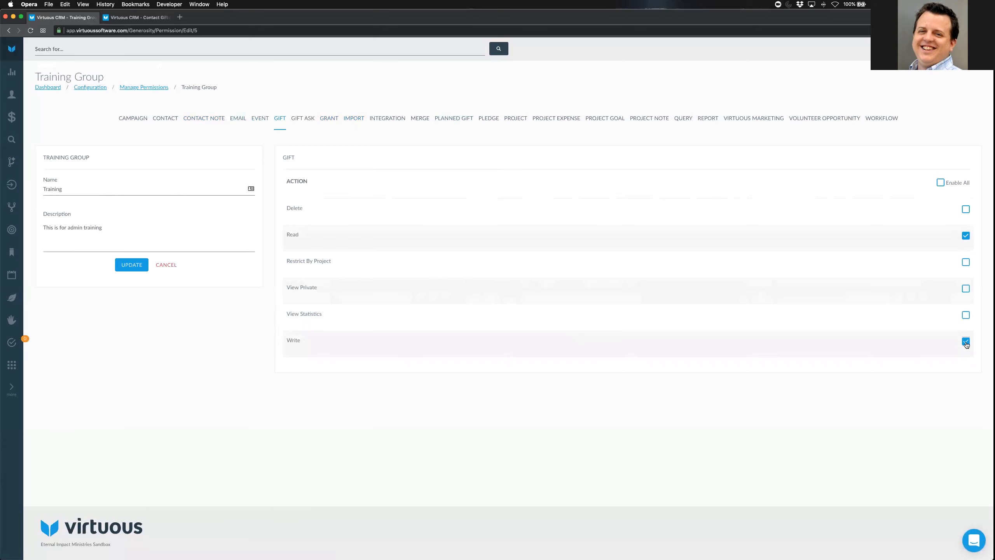
left_click(966, 290)
left_click(157, 122)
left_click(967, 289)
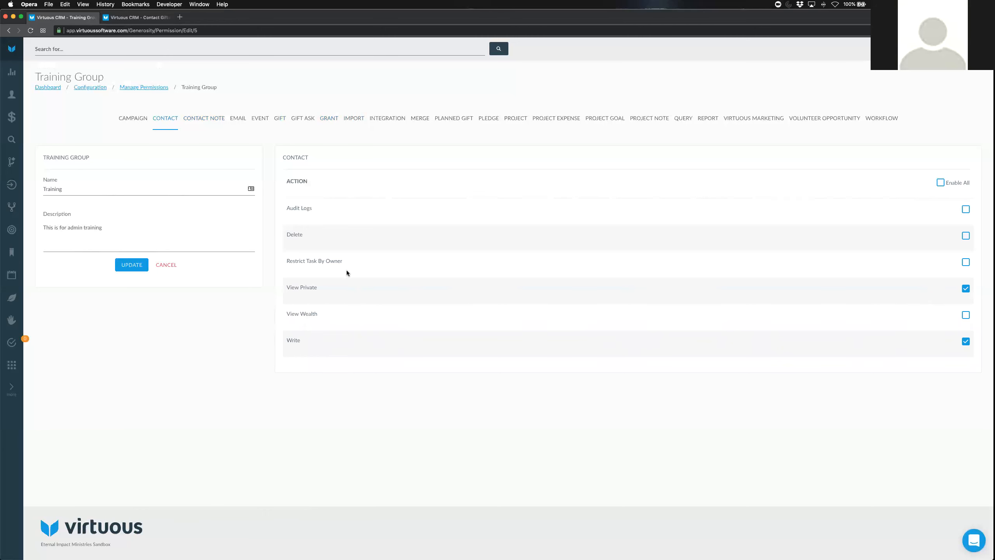
left_click(355, 119)
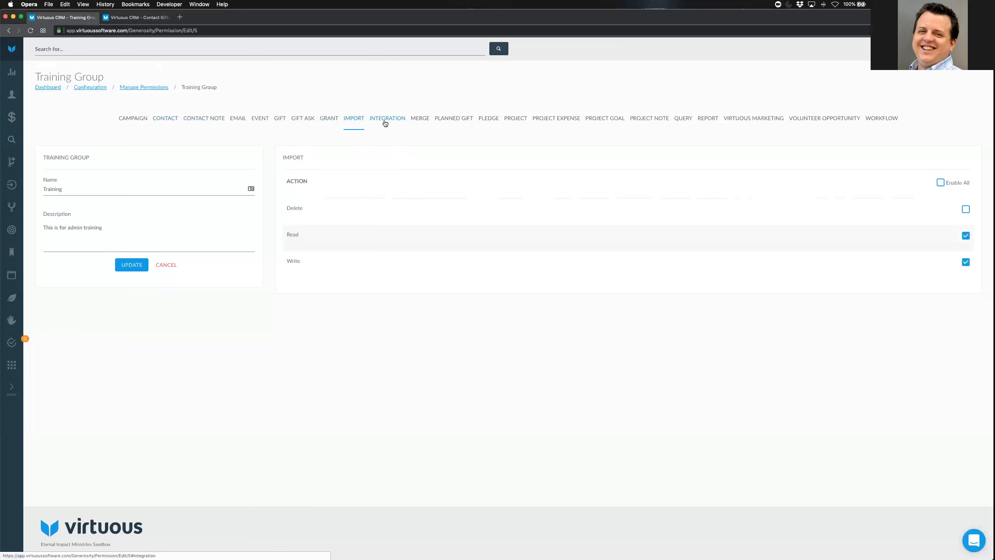
Move from Import to the Integration permissions, where Delete, Read and Write are unchecked
left_click(385, 119)
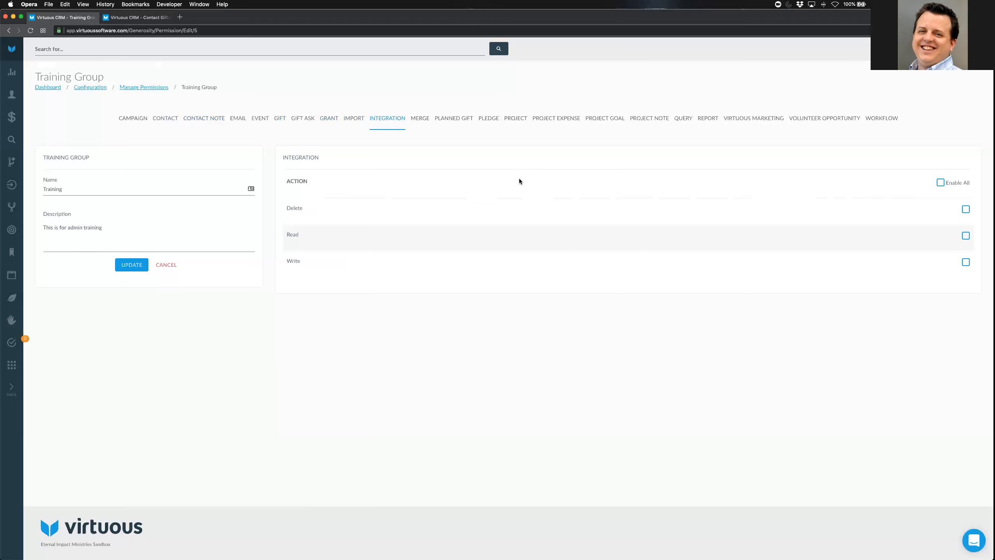
Show the Merge permissions, leaving its single Execute action unchecked
left_click(427, 123)
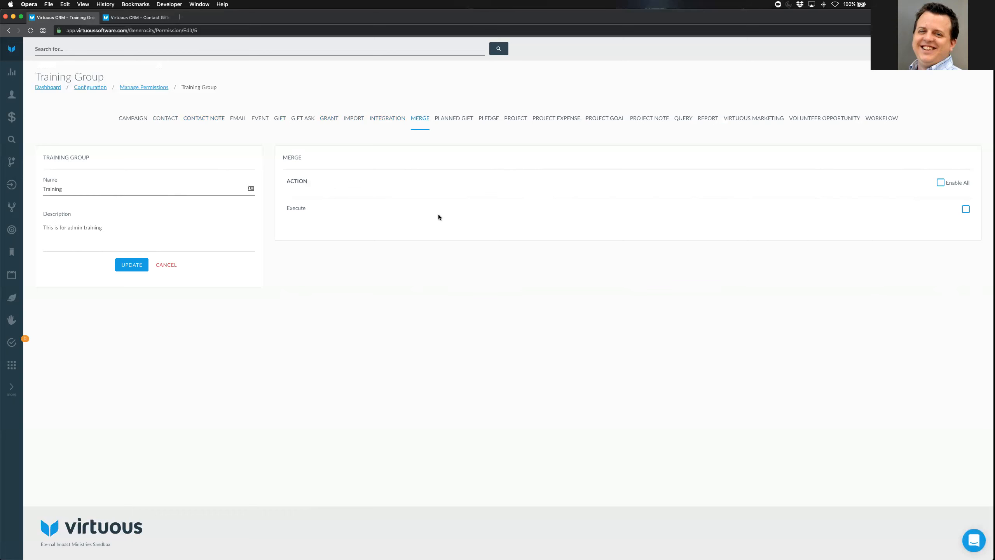
Review the Planned Gift, Pledge and Project permissions, highlighting Project's Restrict By Owner option
left_click(461, 122)
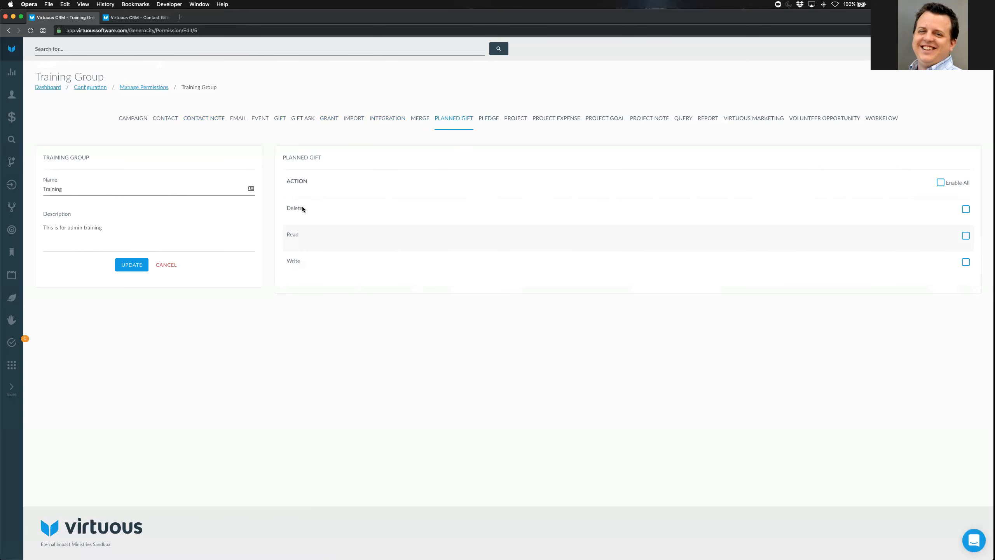
left_click(492, 119)
left_click(510, 122)
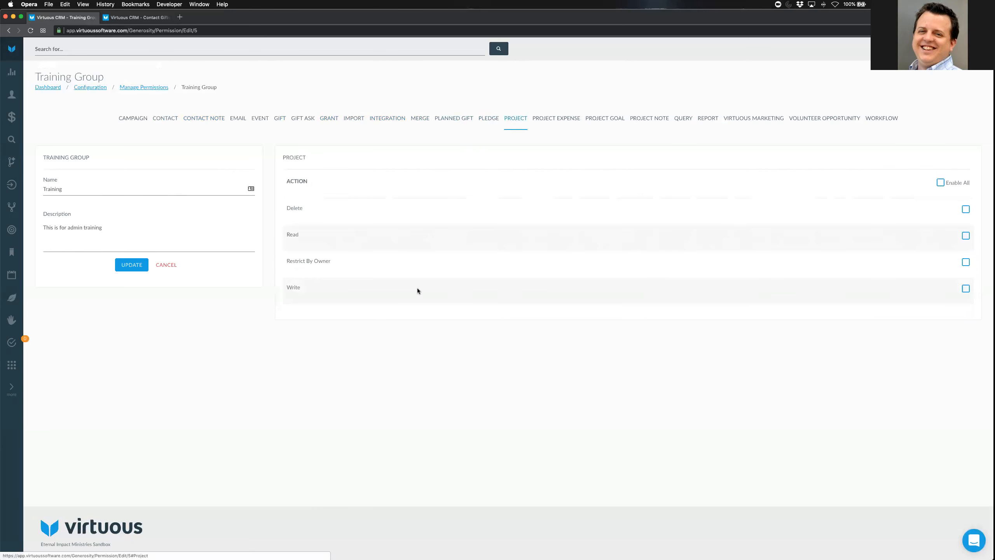
left_click_drag(288, 261, 326, 267)
left_click(437, 274)
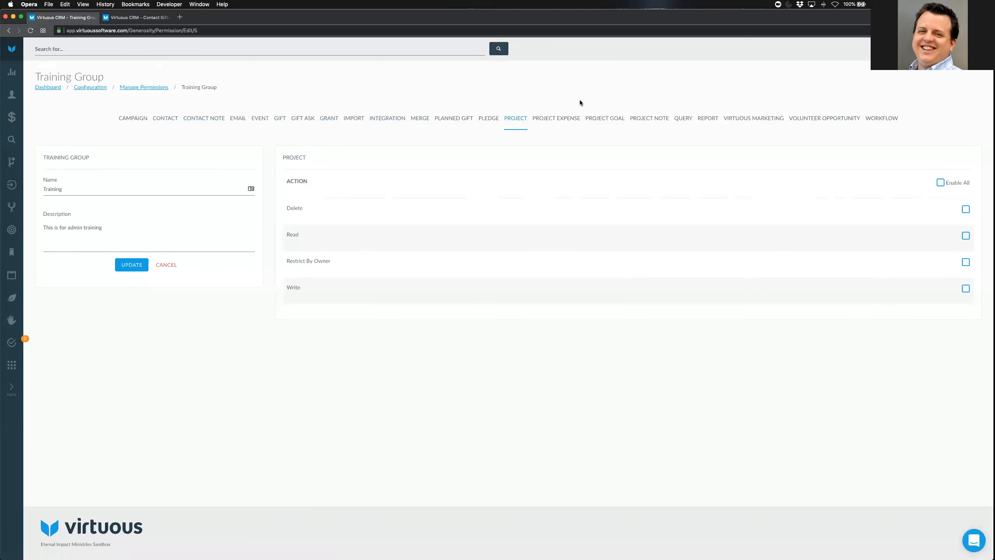
Review Project Expense, Project Goal and Project Note, then Query, highlighting the unchecked Reminder Source
left_click(573, 119)
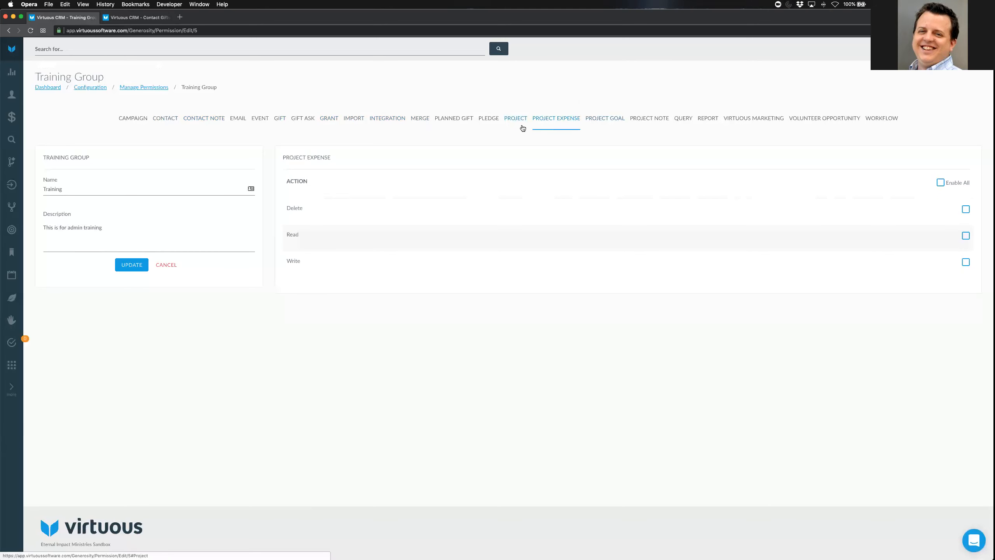
left_click(597, 120)
left_click(642, 121)
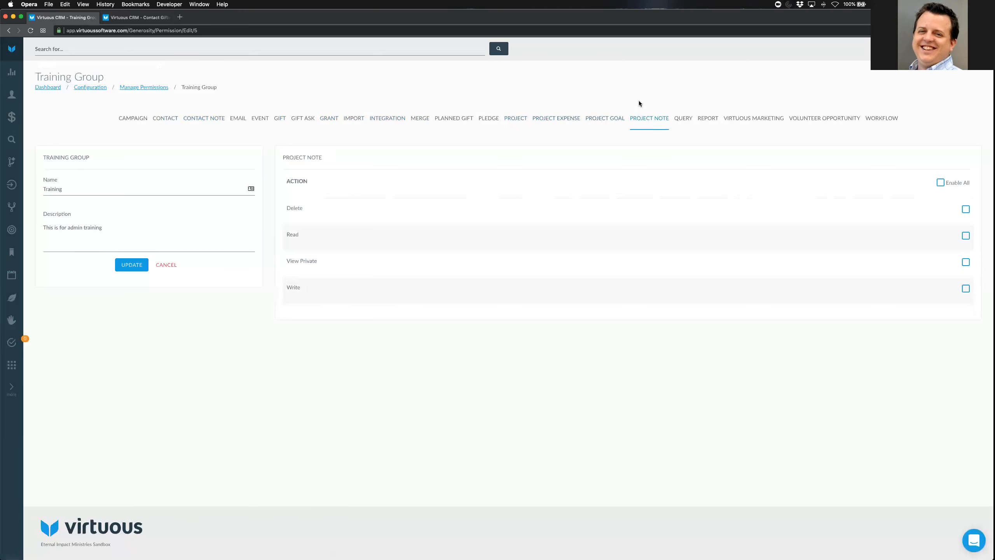
left_click(683, 121)
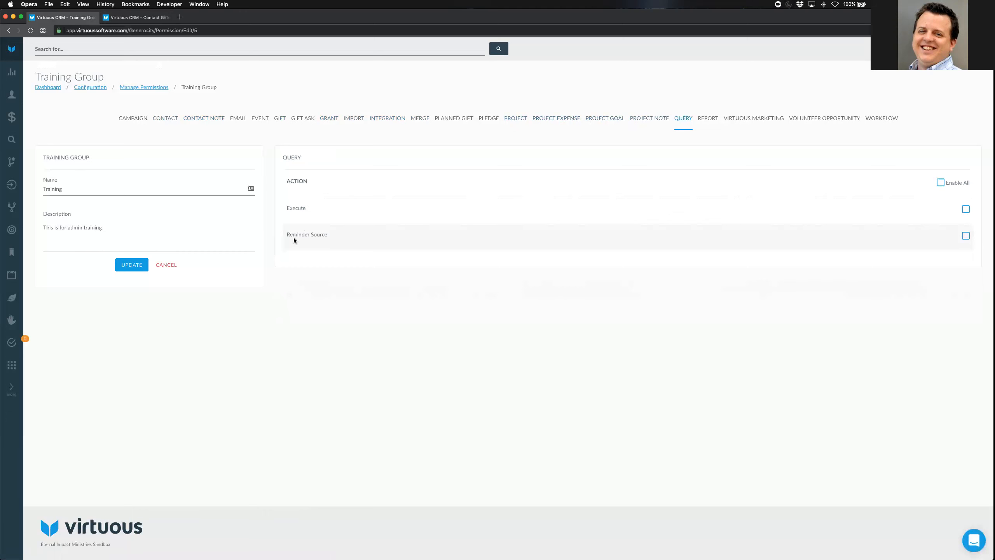
left_click_drag(287, 235, 392, 235)
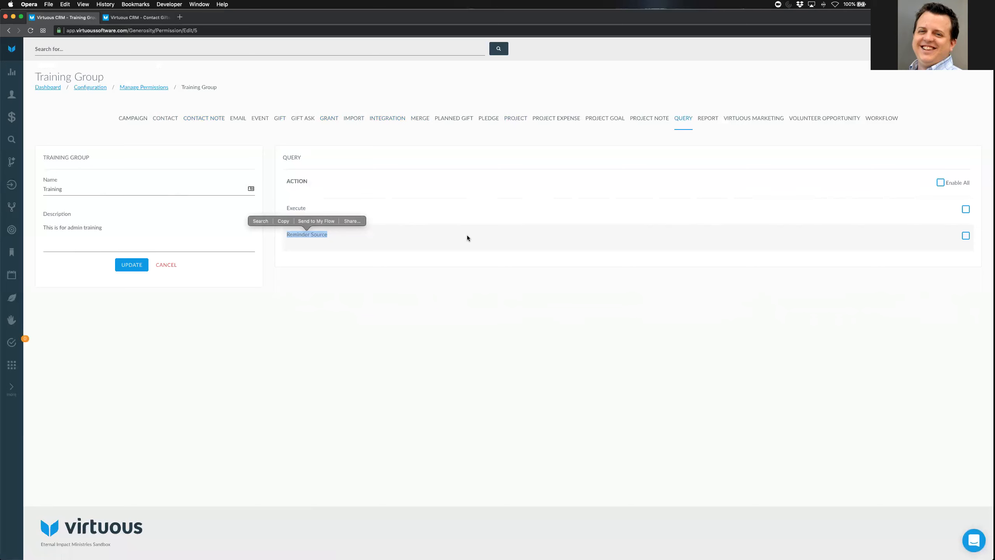
In the second tab, check the Query Tool's data type list, leaving Contact selected
left_click(137, 17)
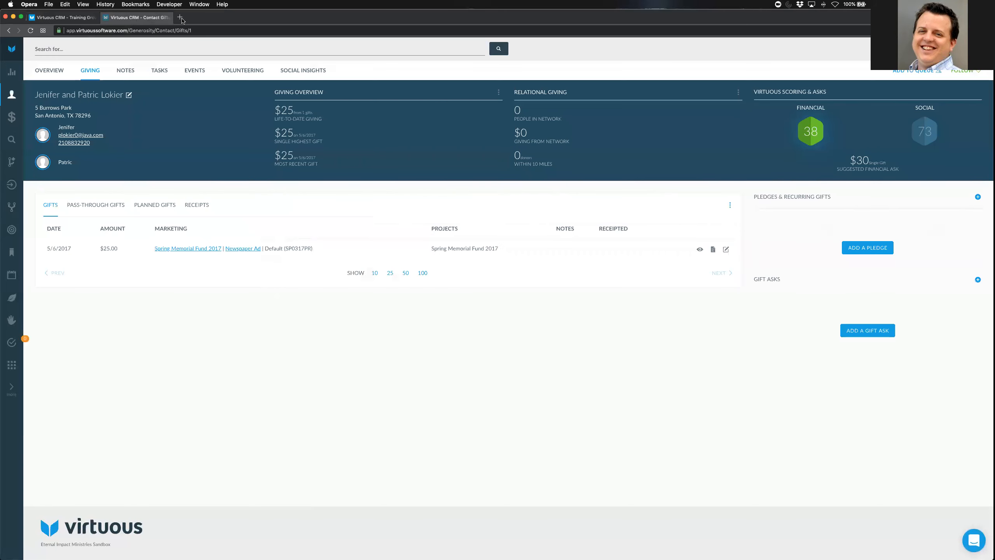
left_click(11, 140)
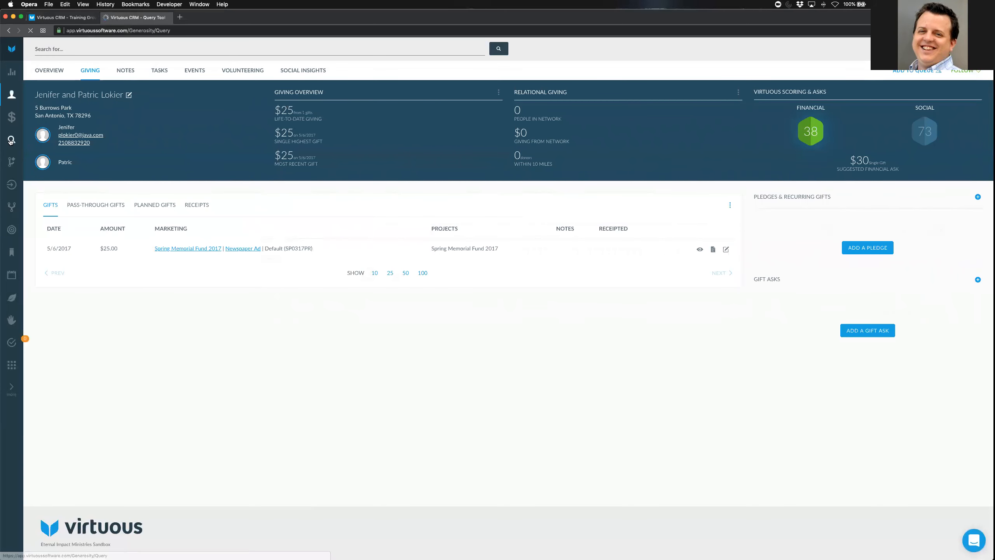
left_click(74, 184)
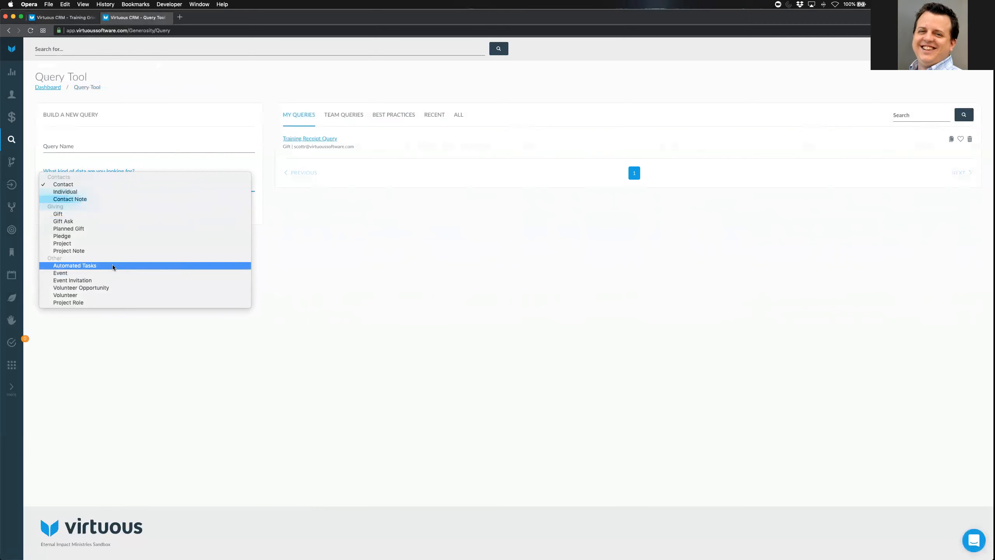
left_click(456, 248)
Back in the Training group's Query permissions, highlight the unchecked Execute option
left_click(74, 18)
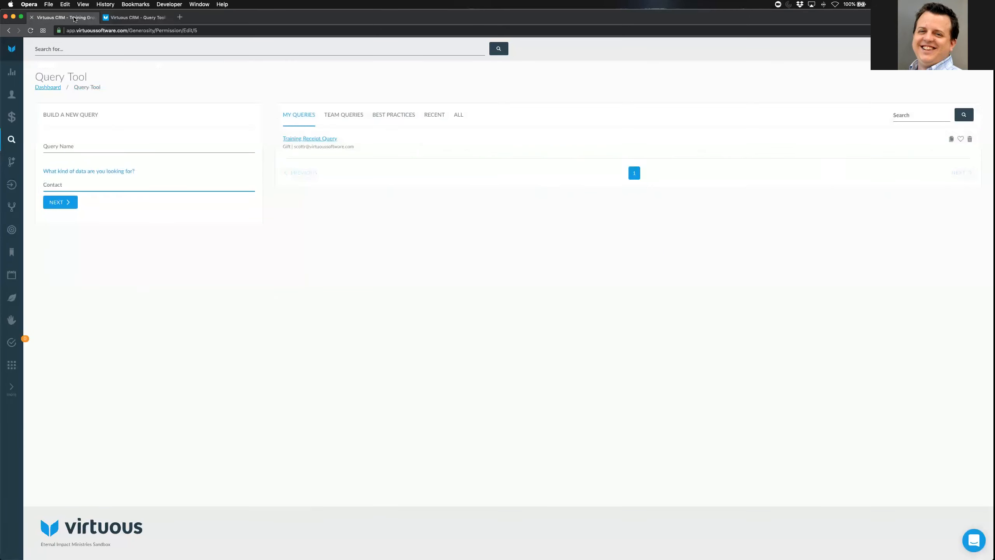
left_click_drag(285, 209, 325, 213)
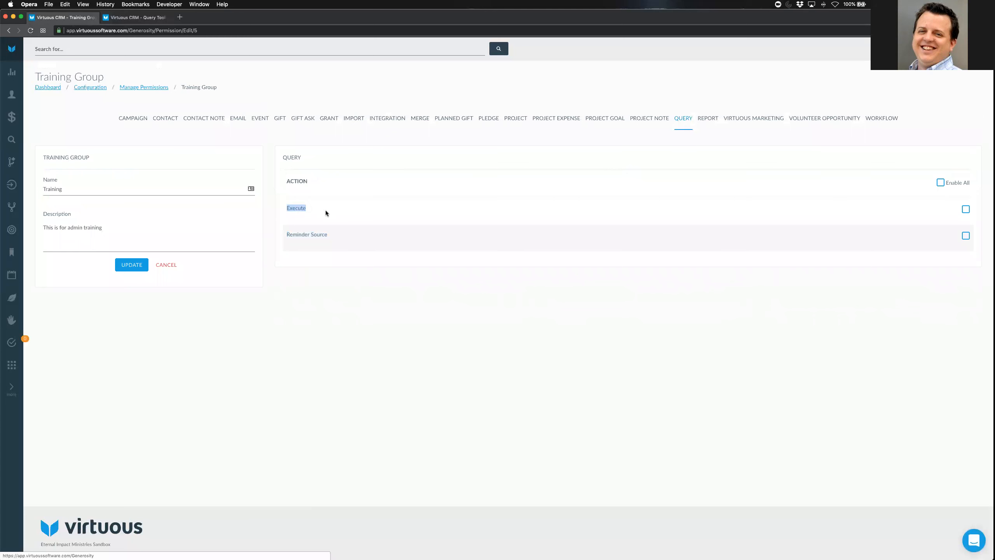
left_click(393, 214)
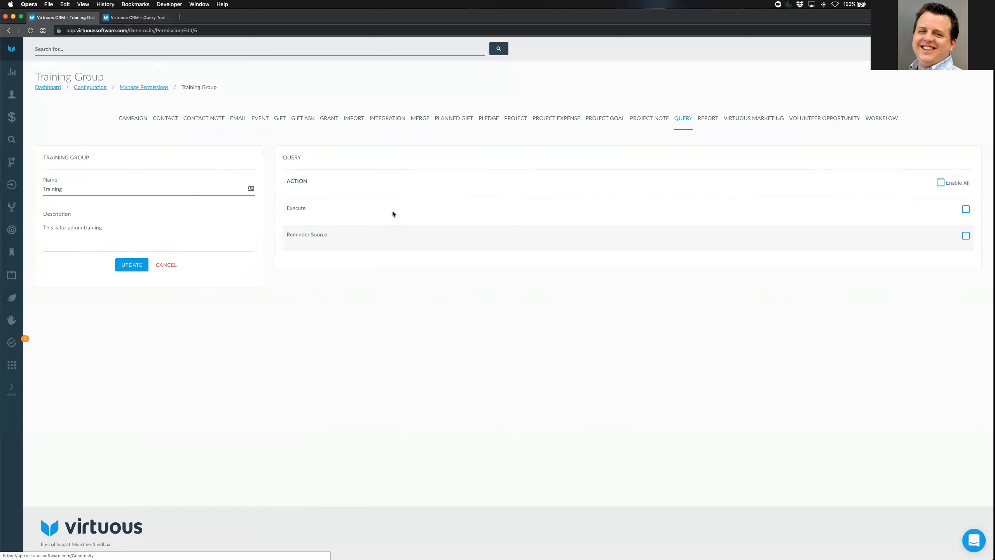
Show the Training group's report permissions and scan the list, highlighting the View and Accounting Batch reports
left_click(708, 121)
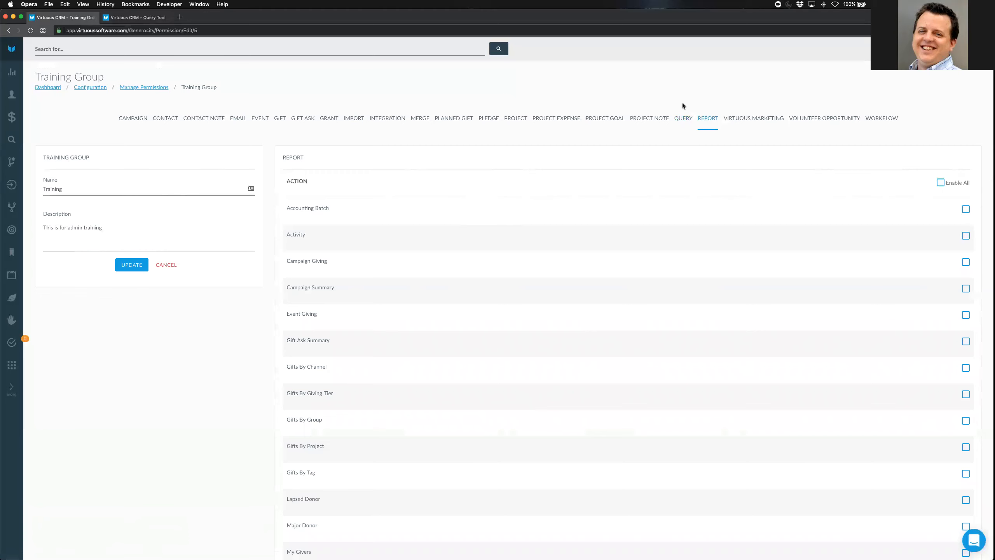
scroll(756, 374, "down", 10)
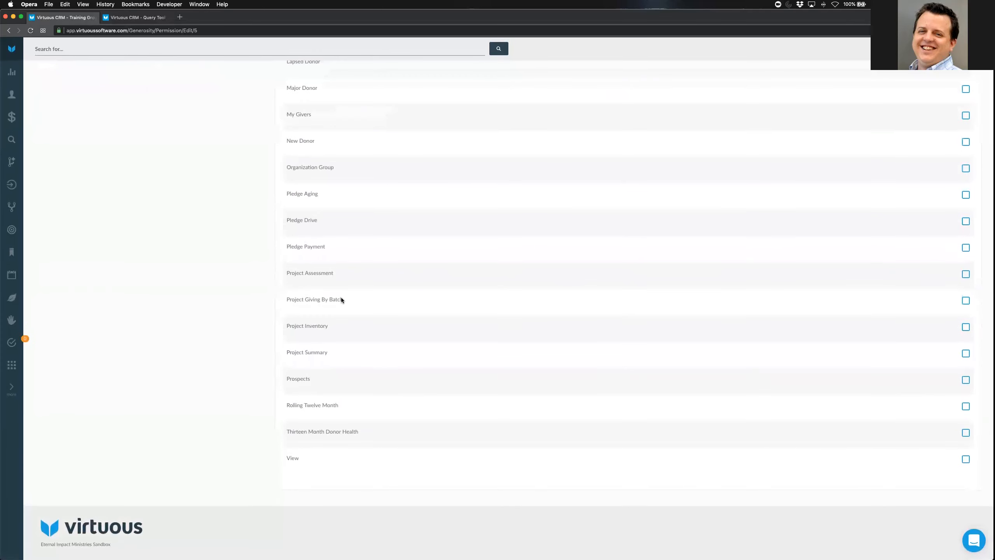
double_click(296, 457)
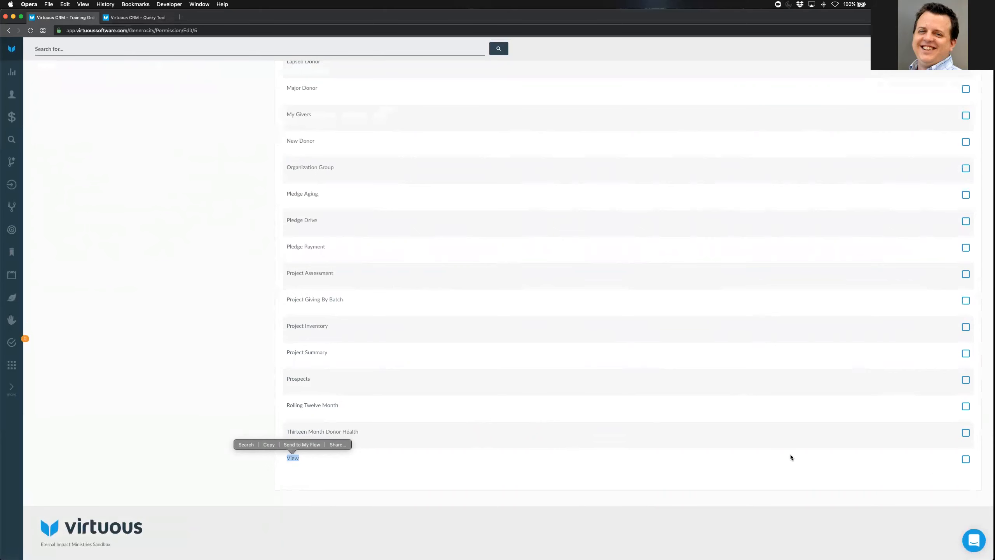
scroll(637, 290, "up", 10)
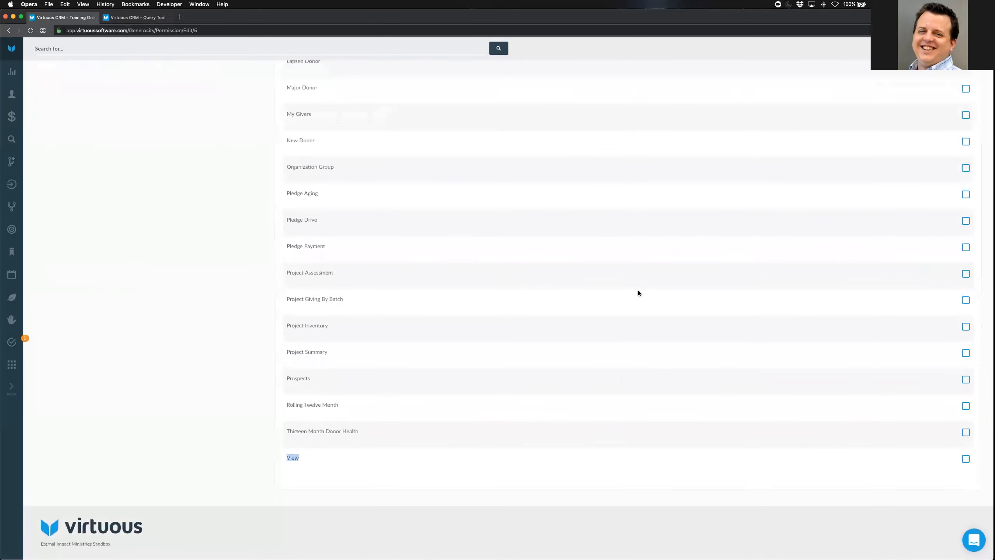
scroll(611, 255, "down", 1)
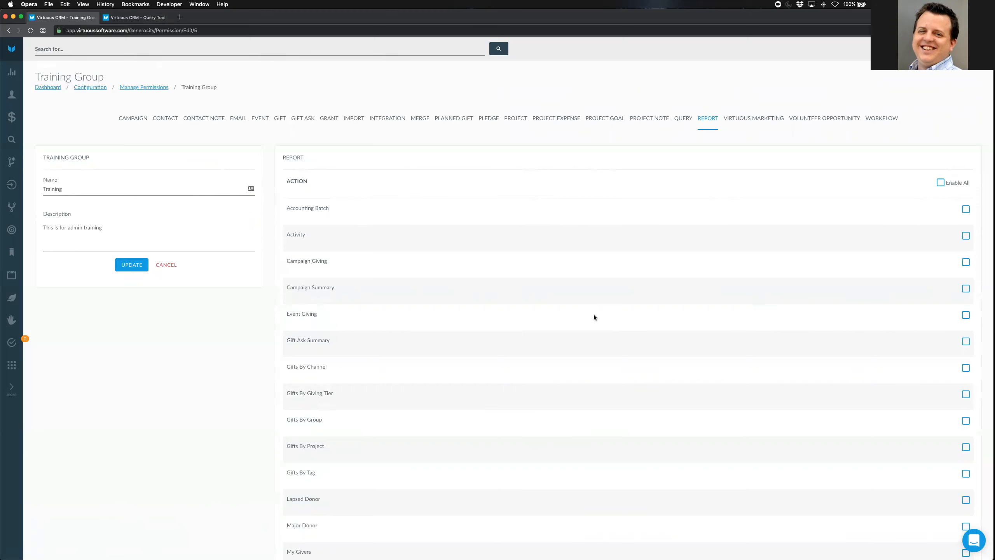
left_click_drag(287, 207, 413, 219)
Allow the Activity, Campaign Giving and Campaign Summary reports for the Training group
left_click(451, 219)
left_click(965, 235)
left_click(964, 262)
left_click(964, 288)
Allow the Event Giving, Gifts By Channel and Major Donor reports
scroll(719, 314, "down", 3)
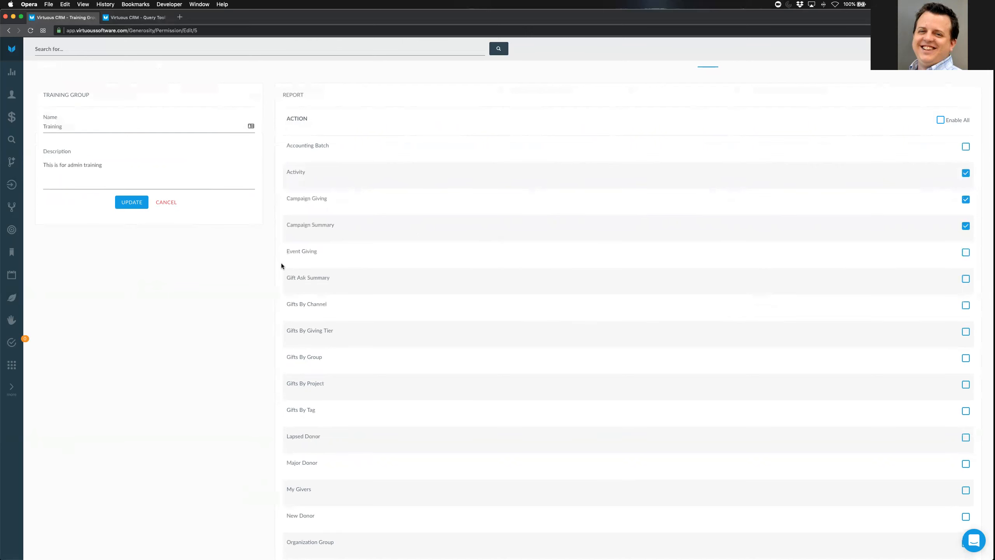
left_click_drag(288, 252, 387, 253)
left_click(387, 253)
left_click(966, 253)
left_click(965, 307)
scroll(858, 362, "down", 4)
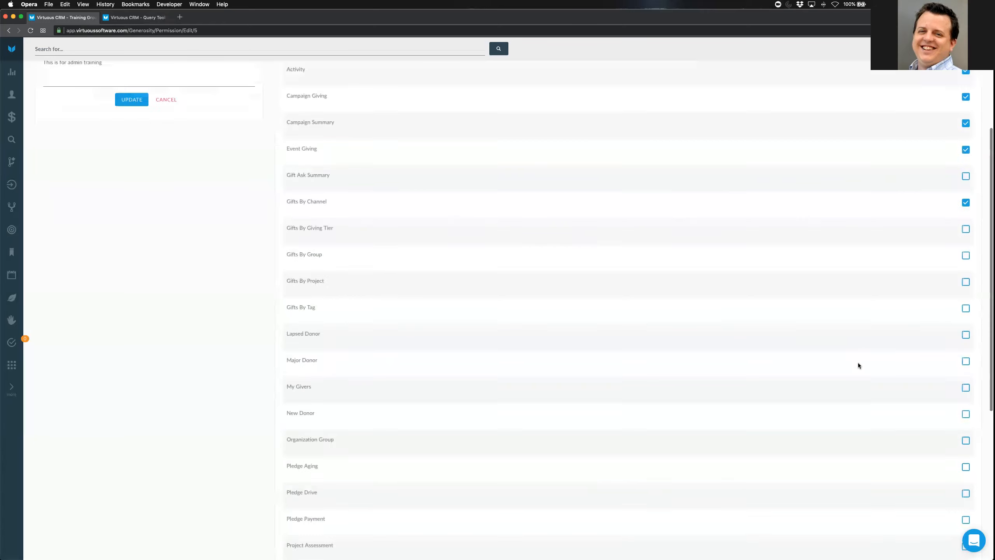
scroll(858, 363, "down", 1)
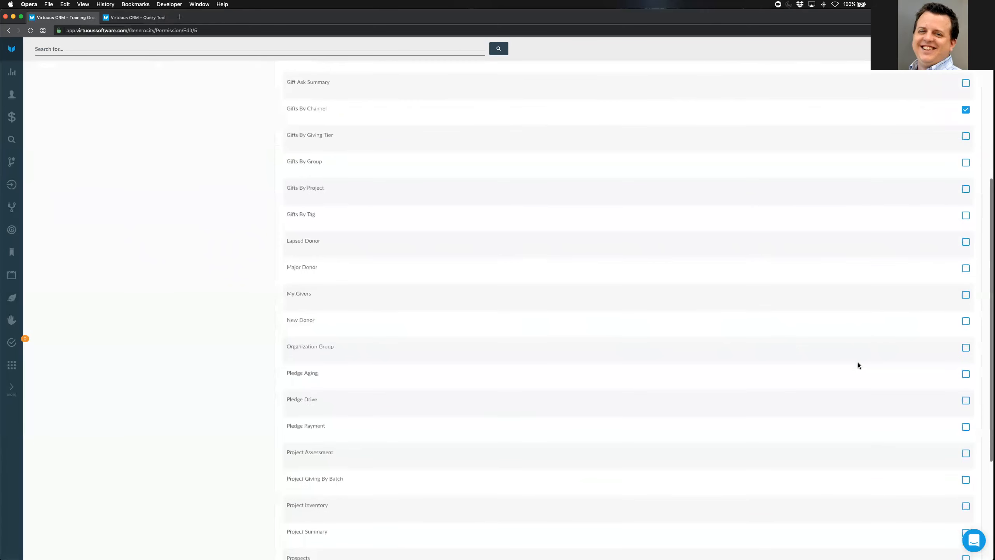
left_click(966, 269)
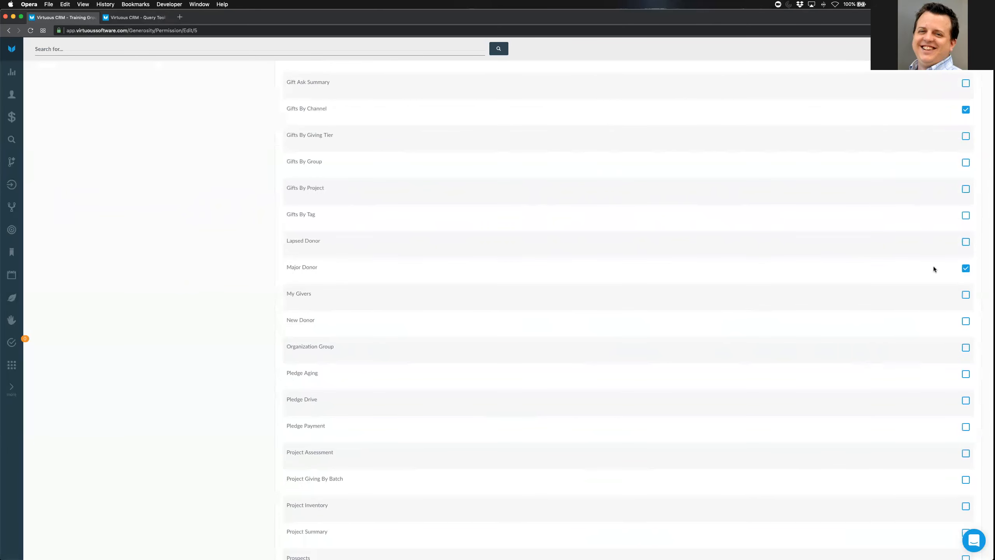
Allow the Rolling Twelve Month and View reports, then recheck the report list
scroll(841, 346, "down", 2)
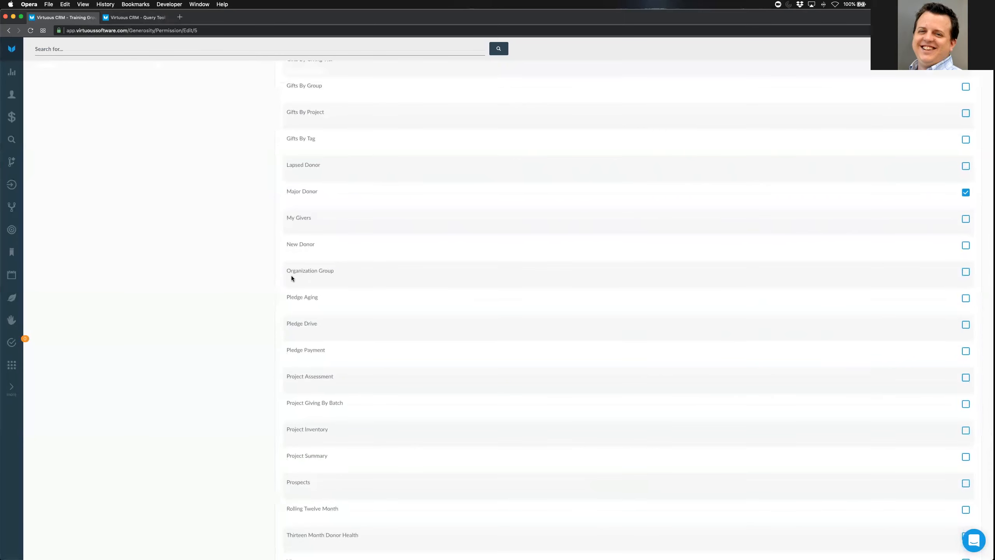
left_click_drag(288, 272, 390, 270)
scroll(398, 274, "down", 3)
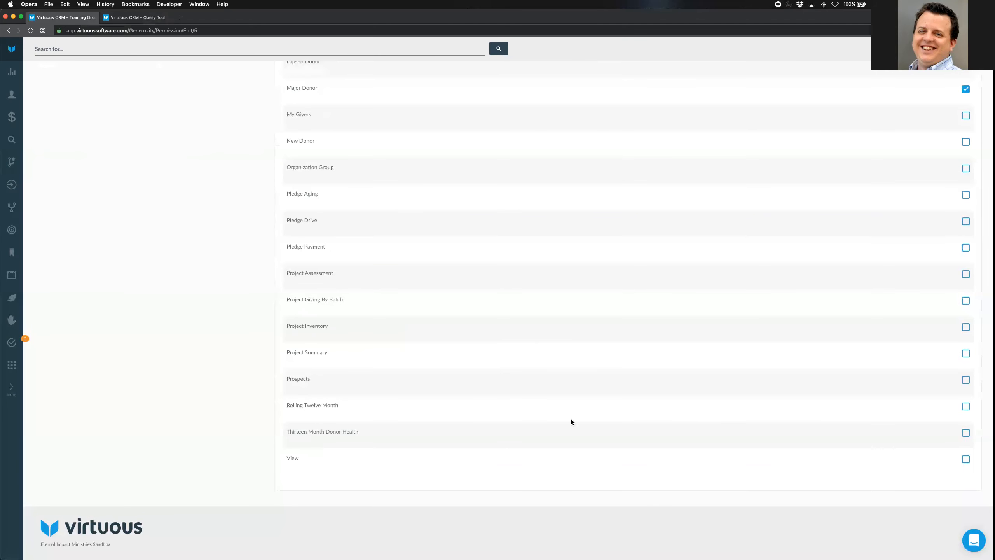
left_click(965, 406)
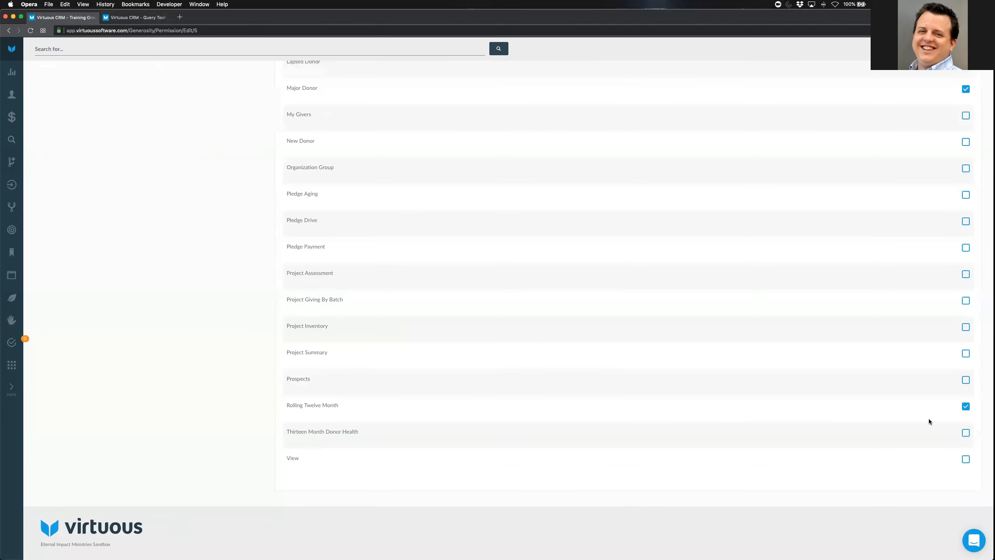
left_click(967, 459)
scroll(639, 381, "up", 15)
scroll(639, 381, "down", 10)
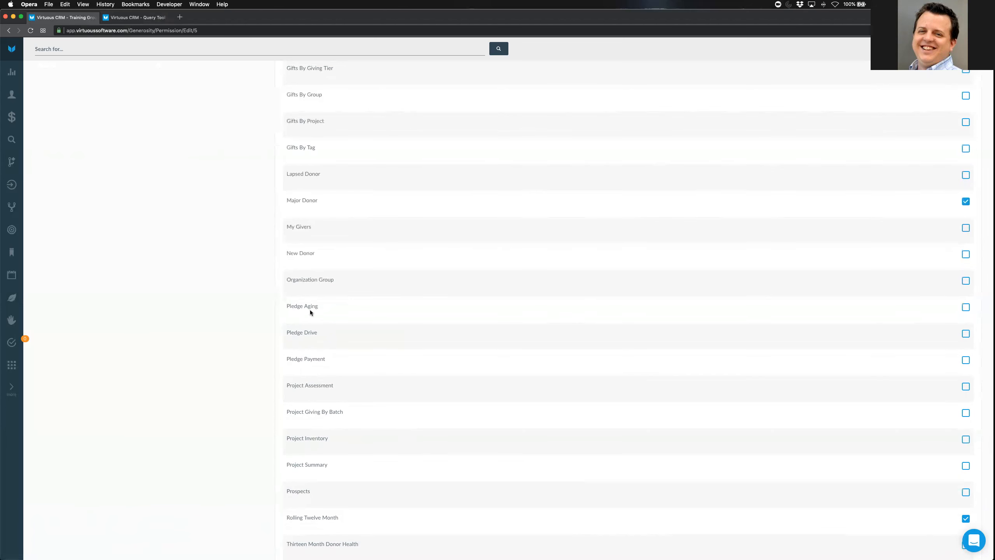
scroll(481, 433, "down", 3)
scroll(481, 433, "up", 10)
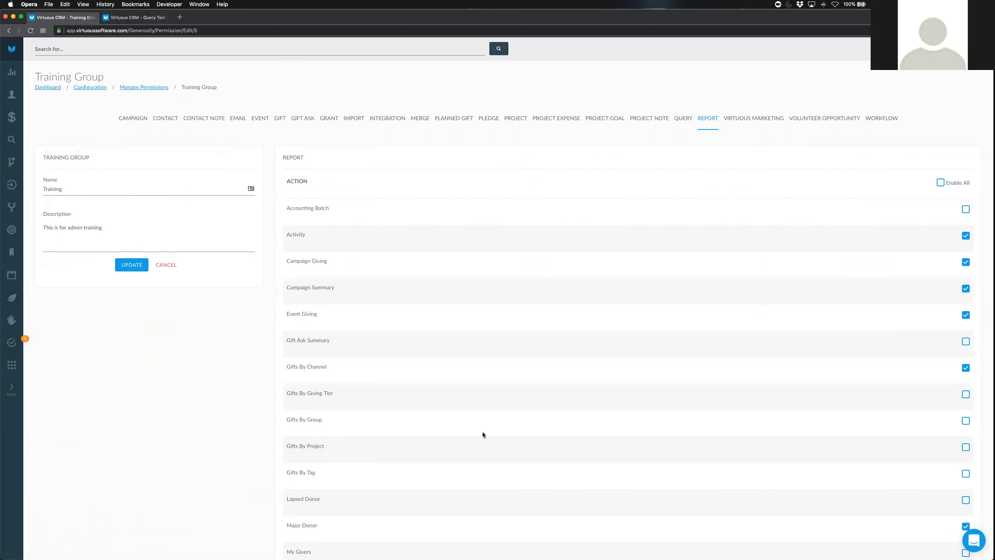
Review the Virtuous Marketing and Volunteer Opportunity permissions, ending on Workflow with Delete, Read and Write unallowed
left_click(752, 122)
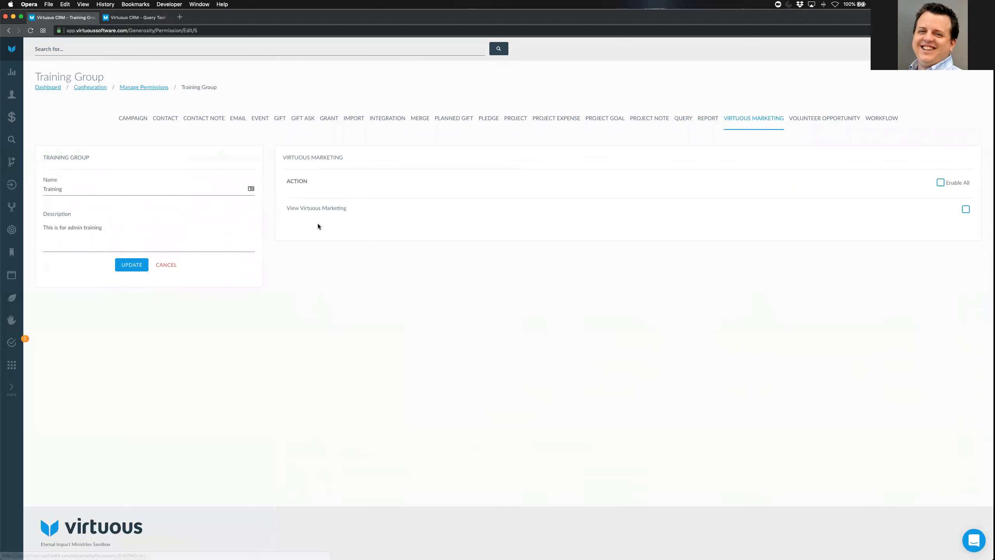
left_click_drag(355, 208, 280, 208)
left_click(391, 274)
left_click(824, 118)
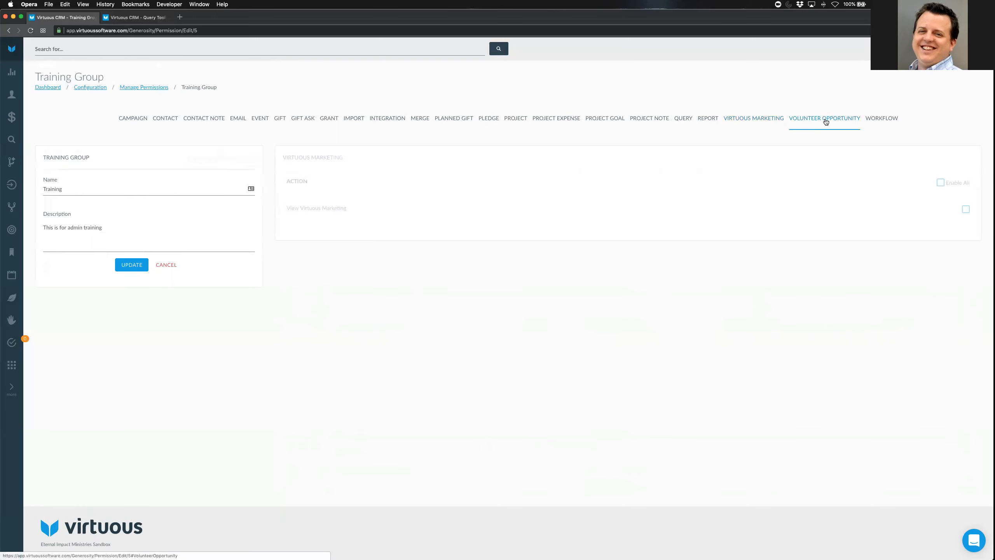
left_click(884, 121)
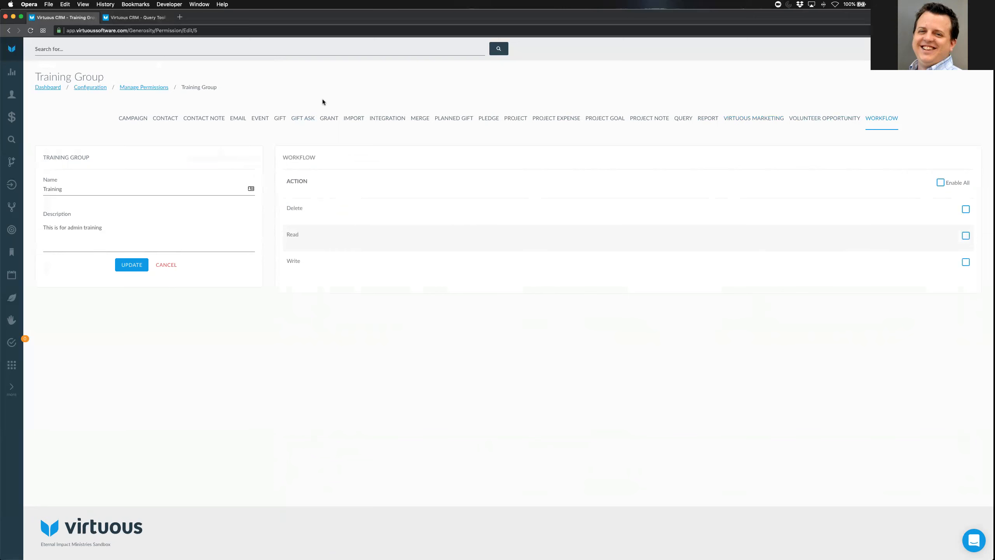
Update the Training group's permissions and go back to Manage Permissions
left_click(129, 266)
left_click(133, 89)
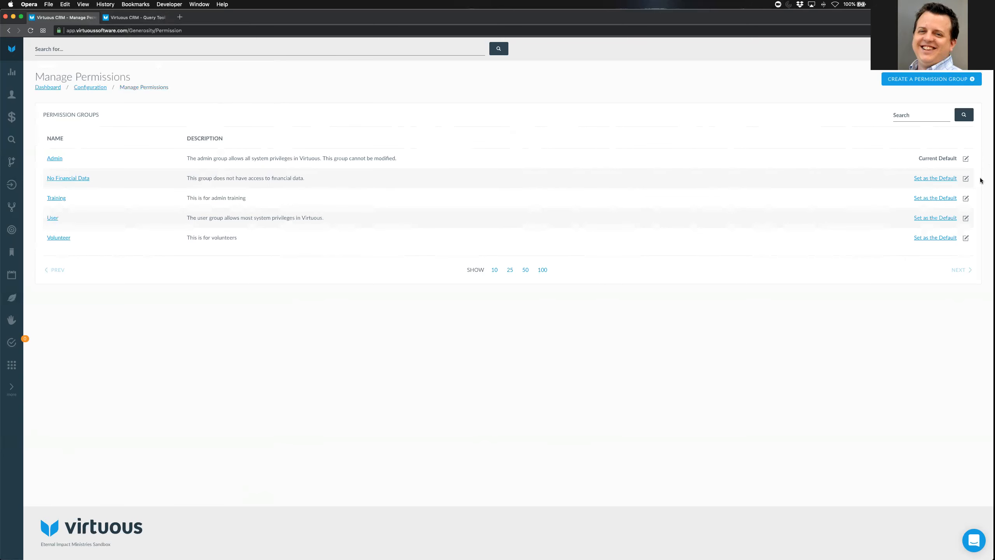
Set No Financial Data as the default group, then go to Configuration's Manage Team page
left_click(936, 179)
left_click(87, 87)
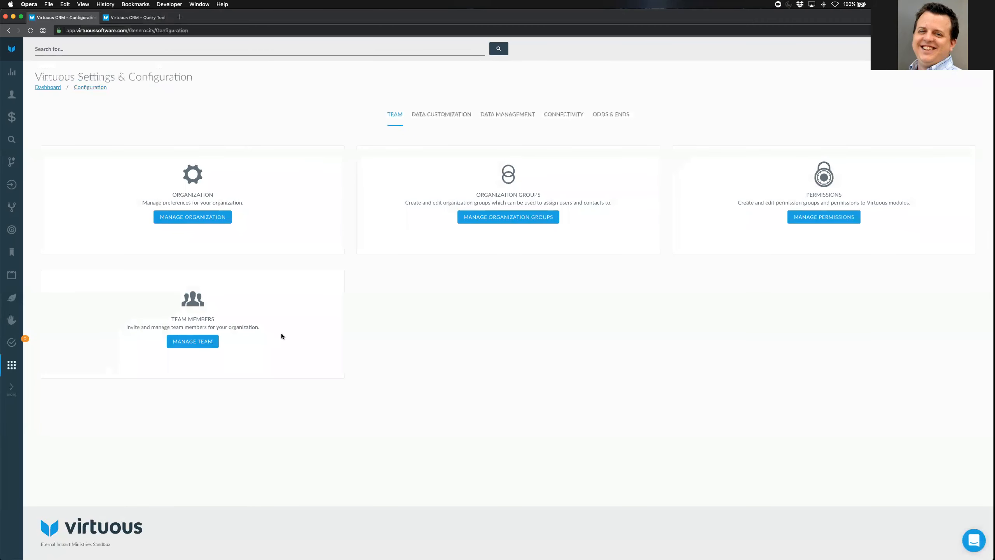
left_click(205, 340)
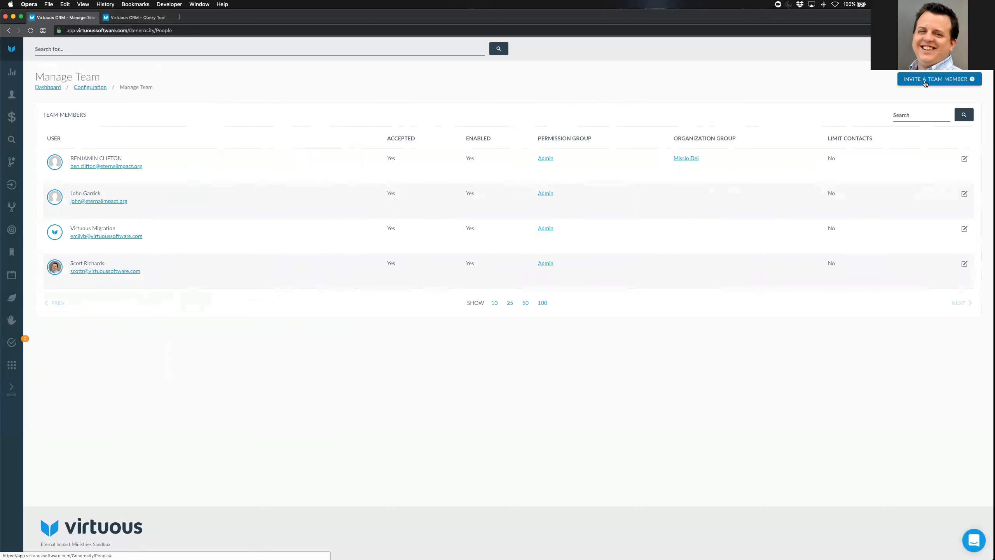
left_click(932, 80)
Invite a new team member by their e-mail address with the Admin permission group
left_click(362, 304)
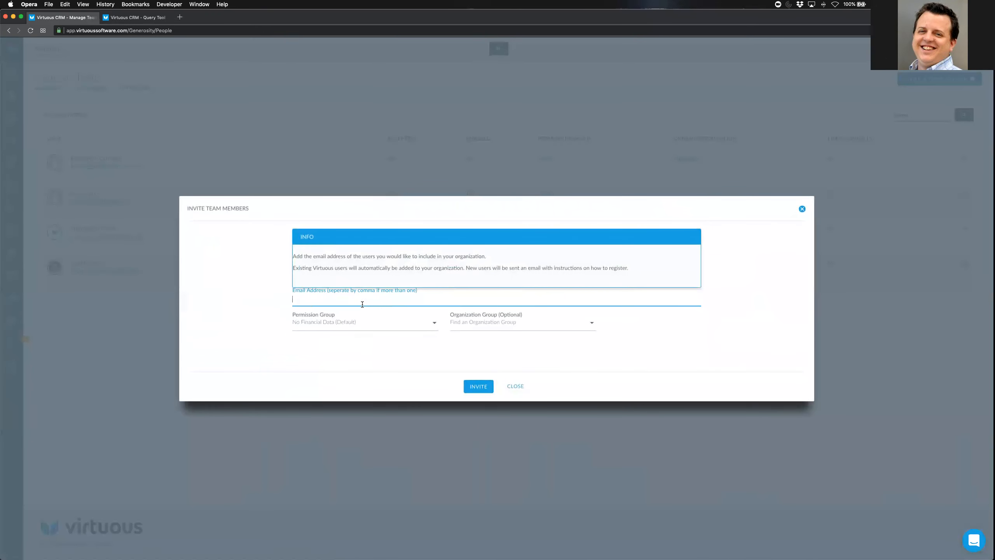
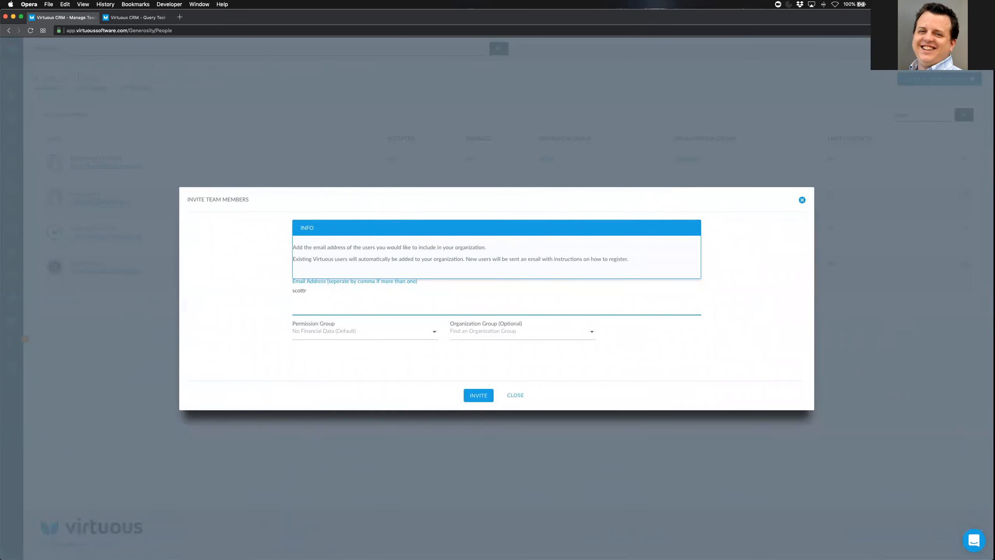
left_click(352, 334)
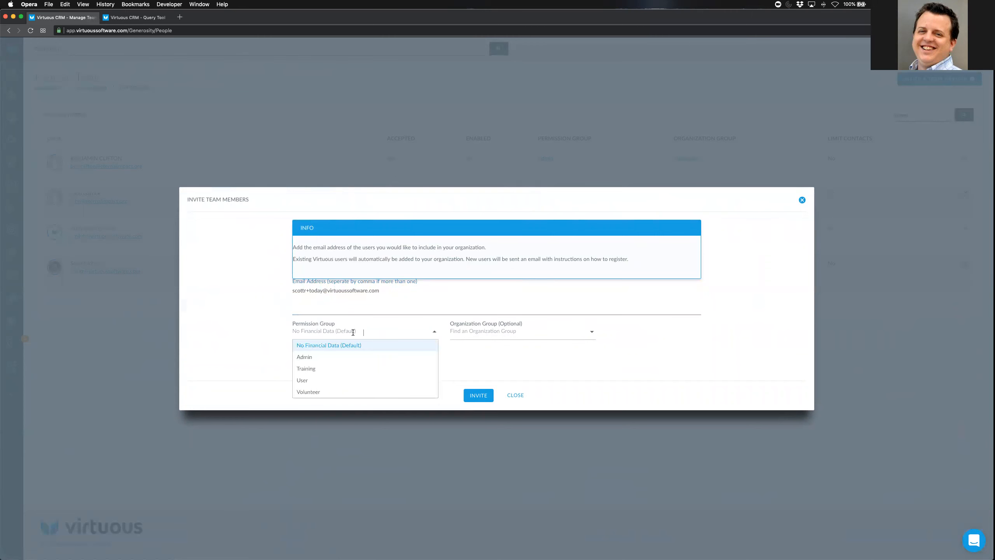
left_click(327, 356)
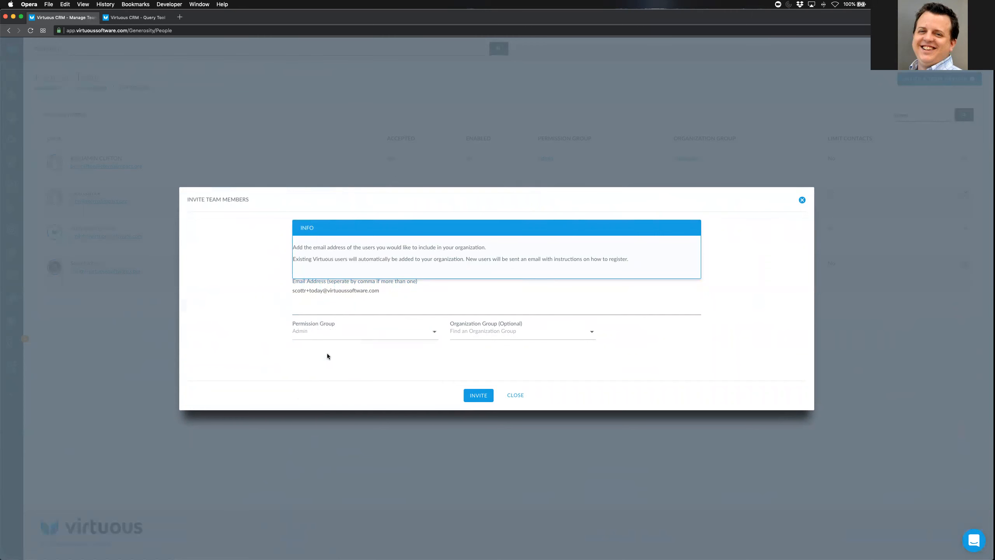
left_click(479, 391)
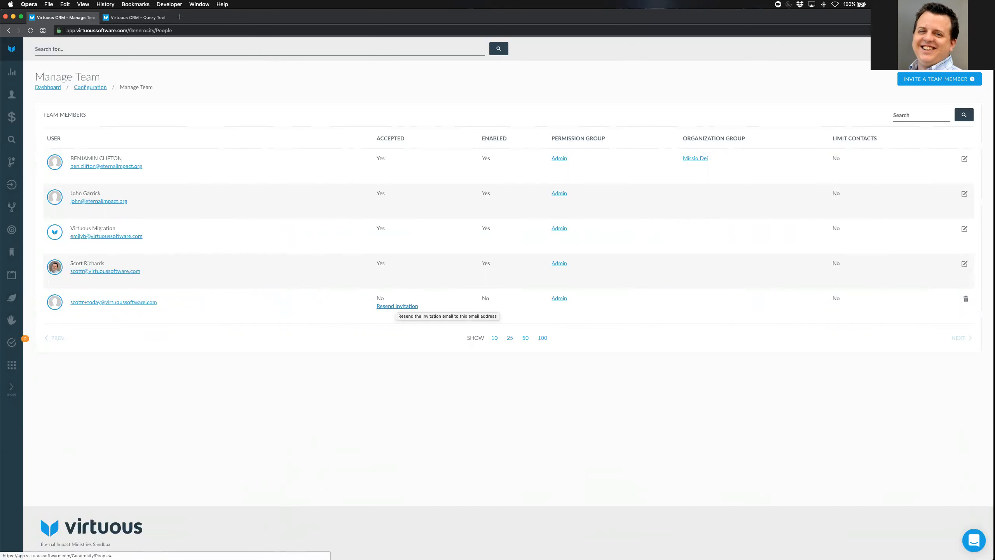
Delete the pending team member invitation, then switch to the Query Tool page
left_click(965, 299)
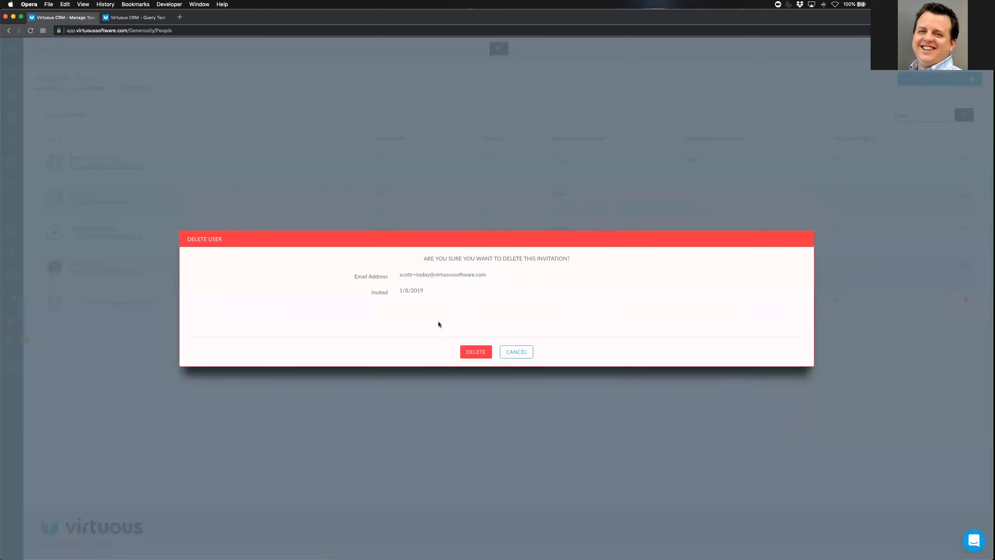
left_click(464, 352)
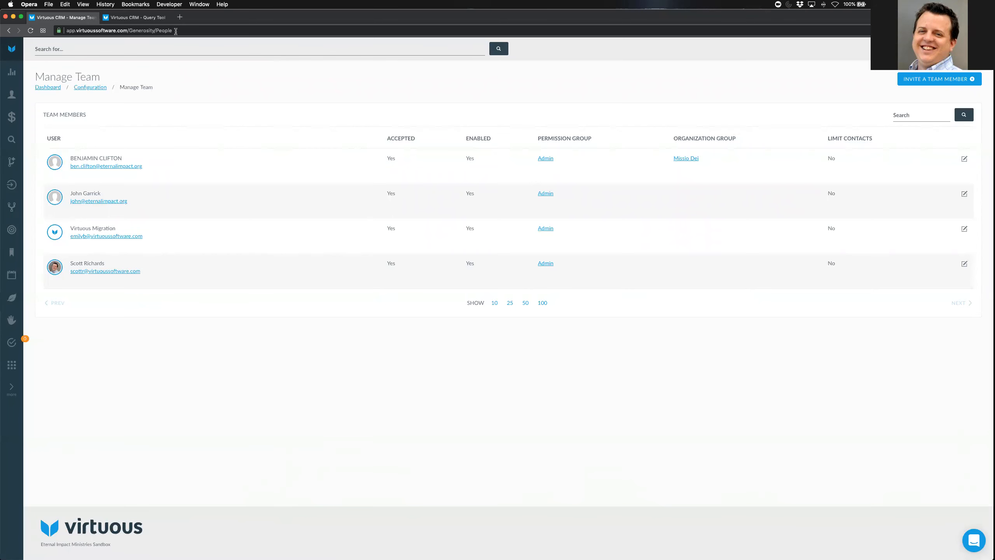
left_click(133, 18)
left_click(105, 18)
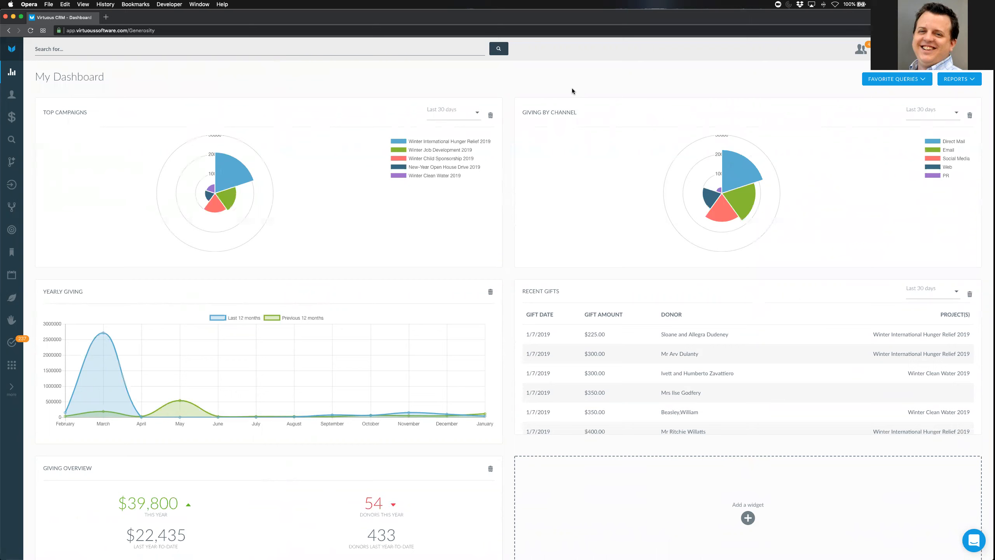
key("ctrl+Right")
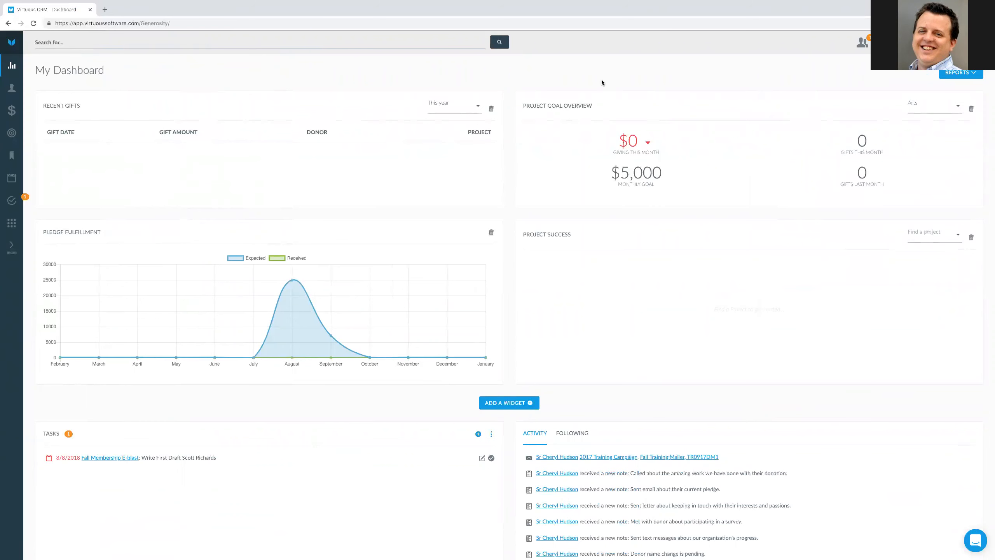
scroll(293, 161, "up", 2)
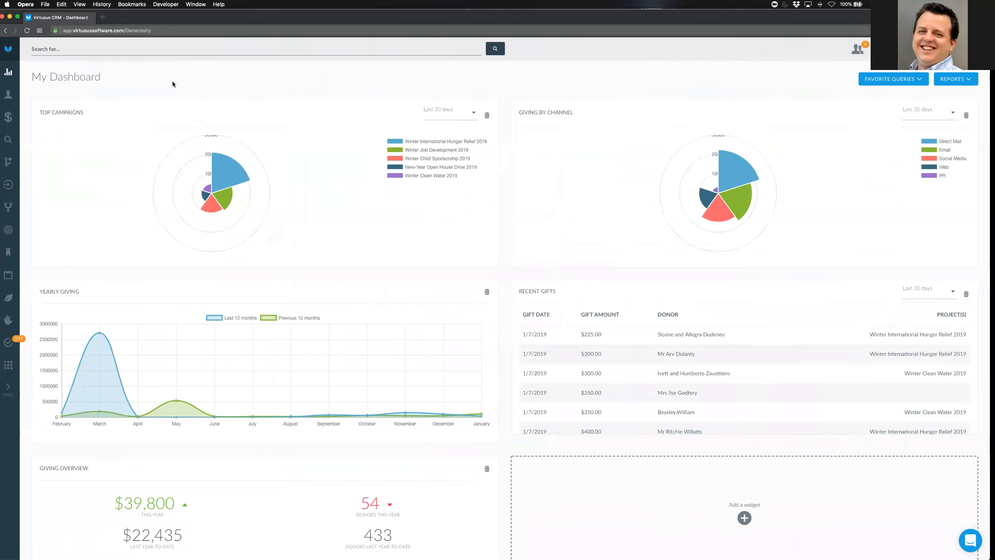
left_click(11, 94)
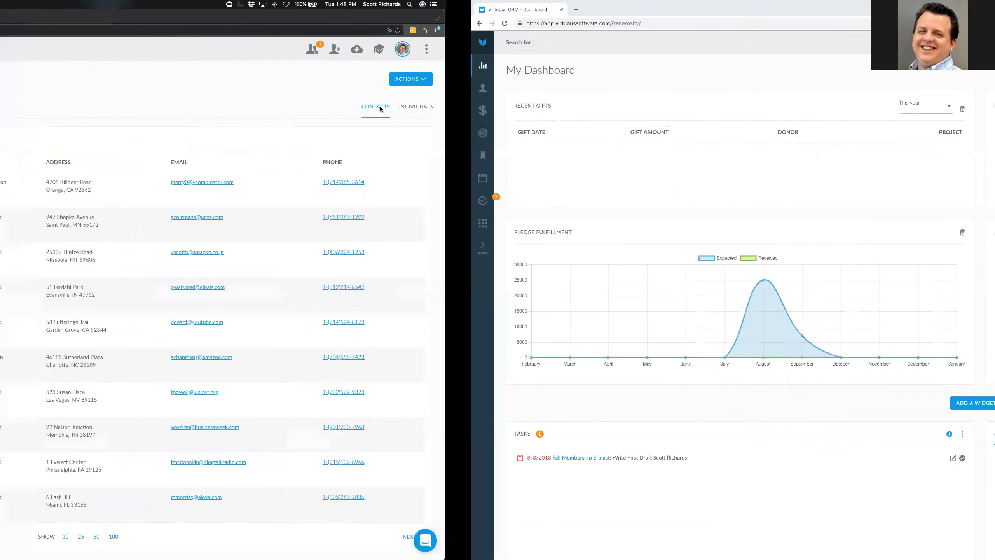
Open the Contacts list in the team member's session
left_click(12, 89)
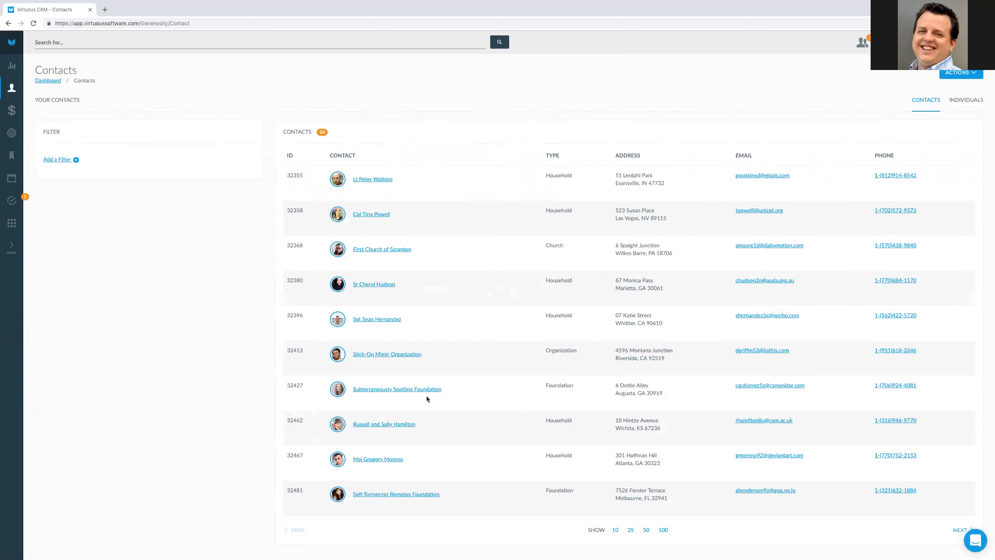
left_click(384, 425)
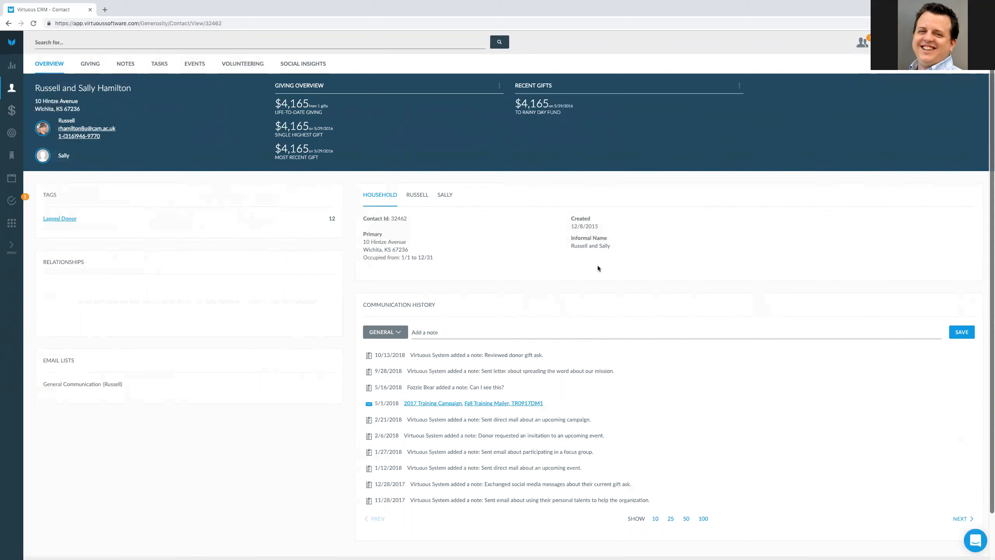
left_click(121, 65)
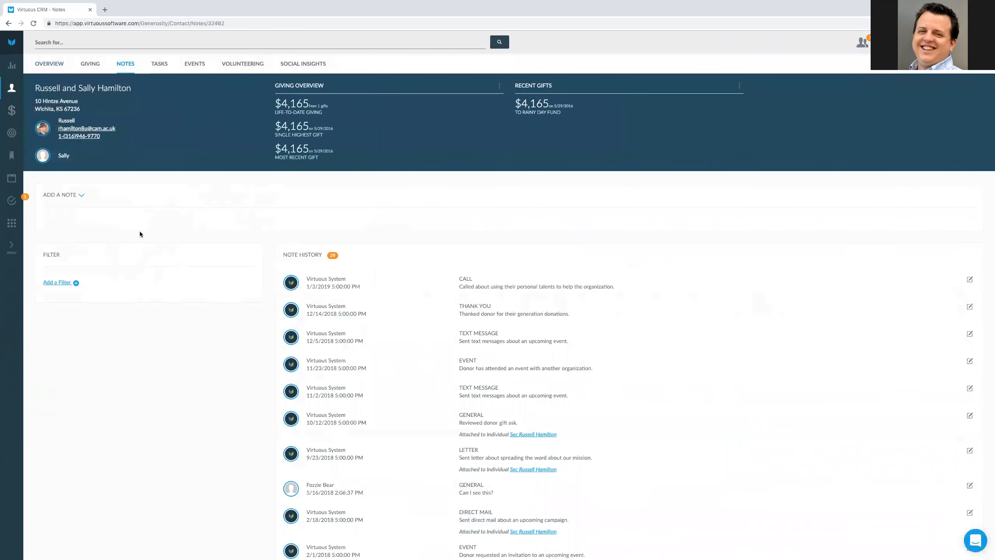
Expand and collapse Add a Note, return to the household overview, then search contacts as admin
left_click(81, 195)
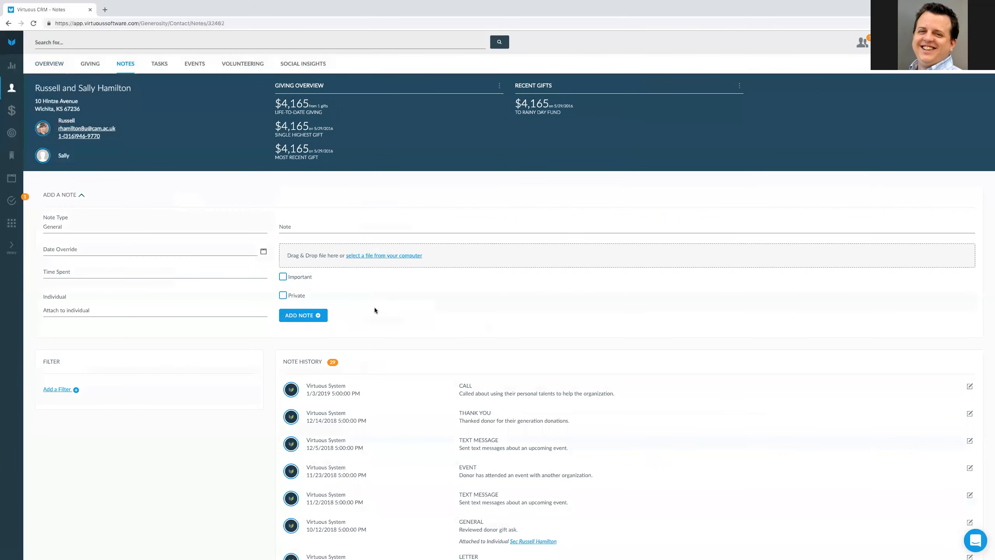
left_click(82, 196)
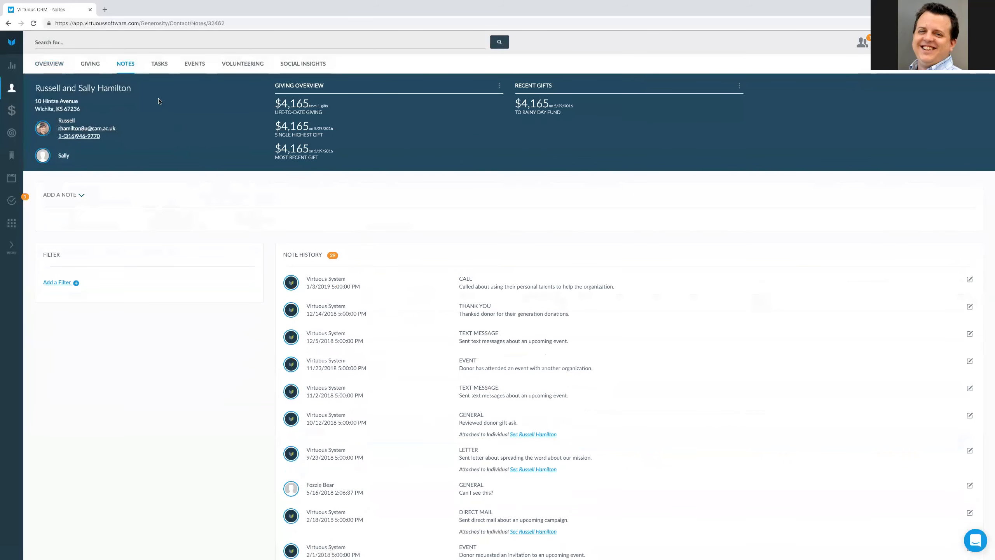
left_click(57, 63)
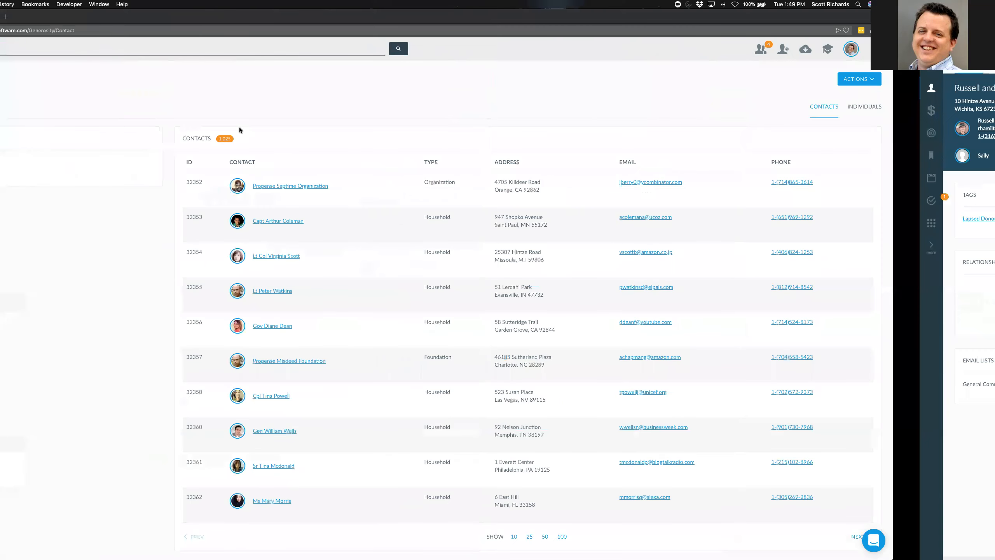
left_click(100, 53)
type("R")
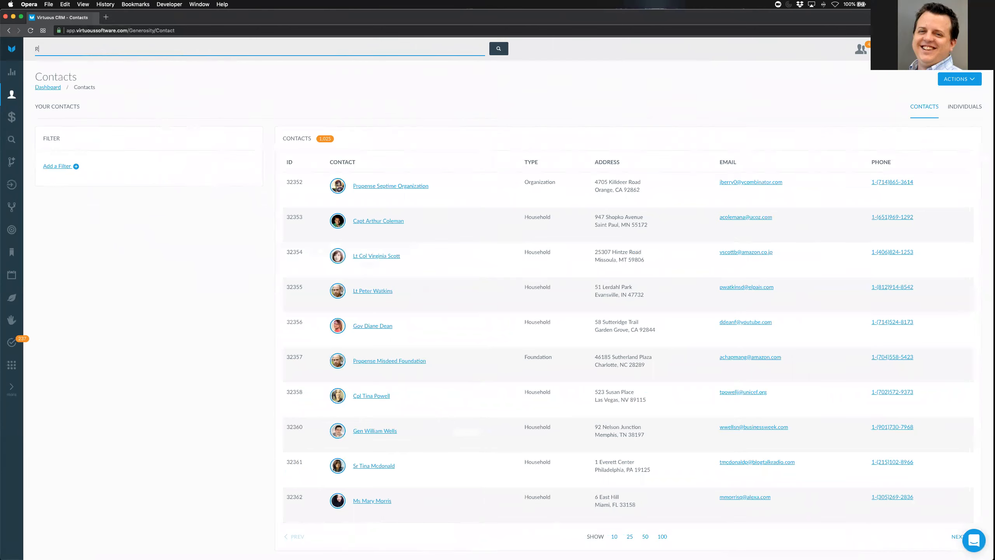
key("BackSpace")
key("BackSpace")
key("BackSpace")
type("ussel")
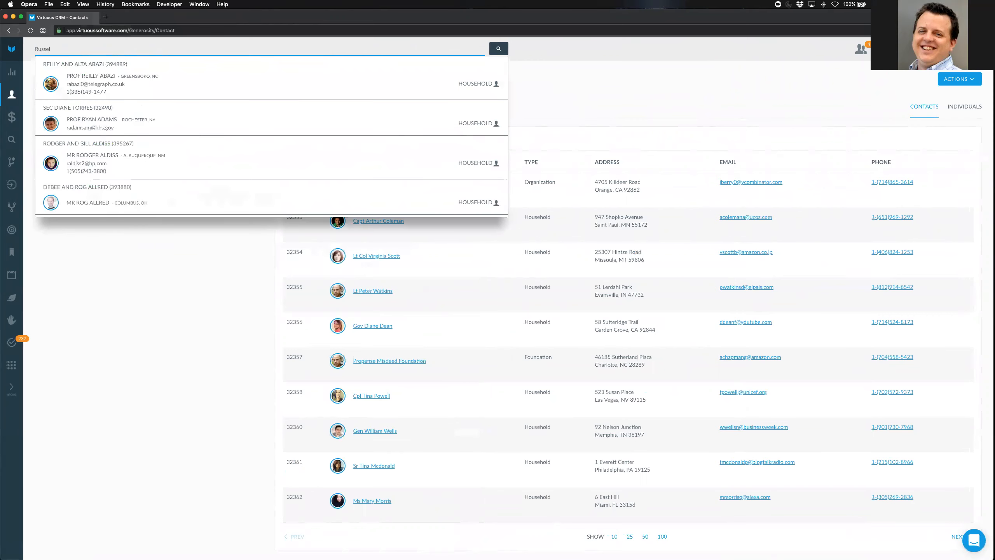
scroll(187, 153, "down", 3)
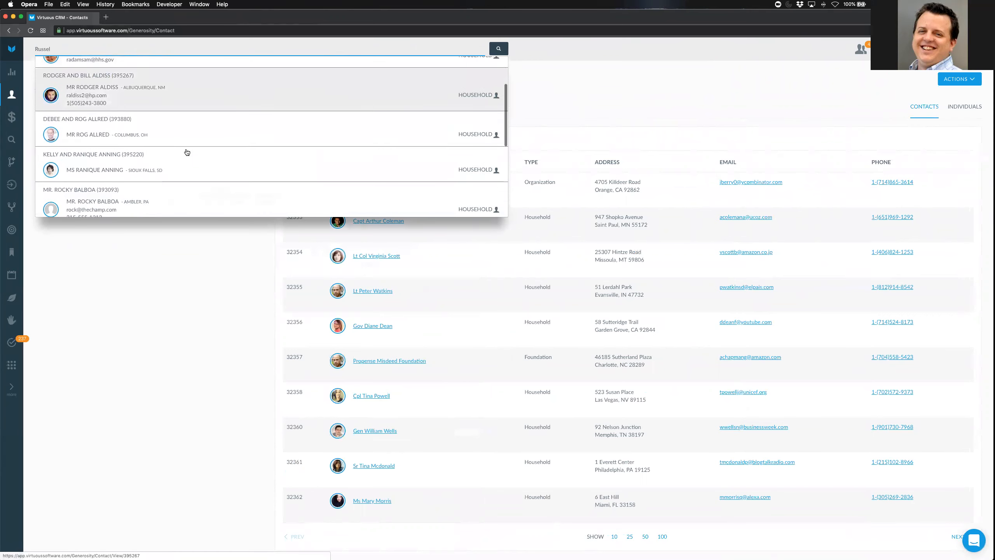
scroll(187, 152, "down", 3)
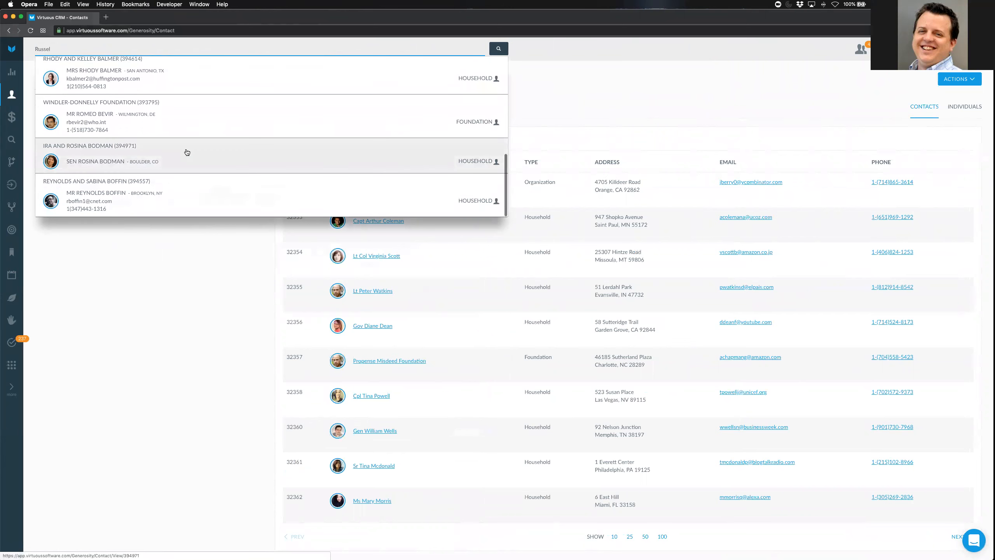
scroll(117, 118, "up", 6)
double_click(34, 50)
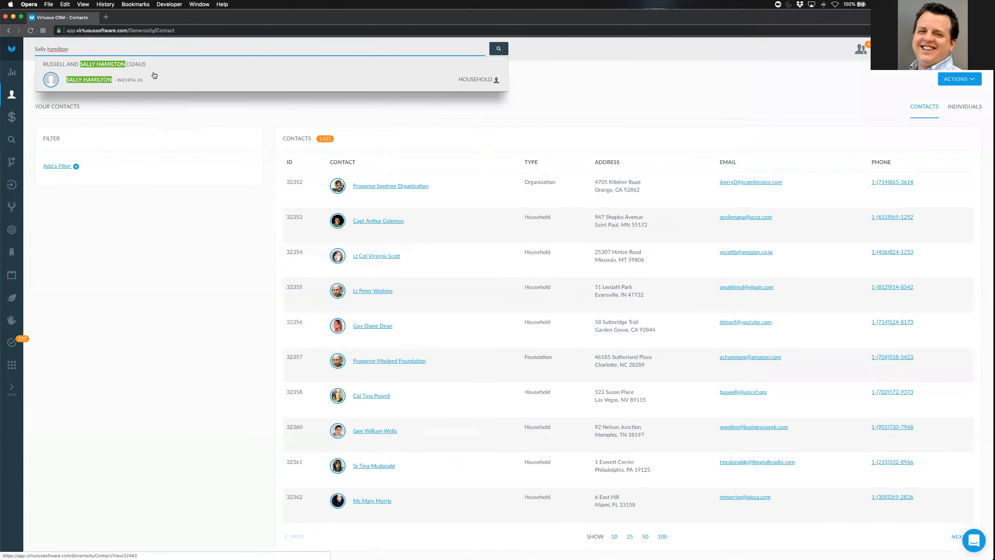
left_click(151, 74)
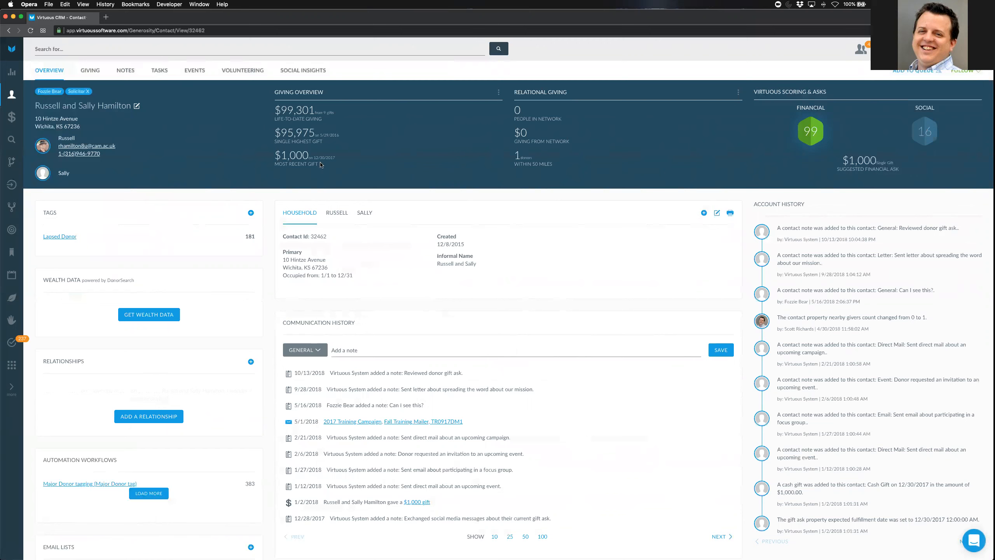
Circle the Fozzie Bear tag, highlight the $4,165 and $99,301 totals, then view Giving in both sessions
left_click_drag(52, 86, 38, 94)
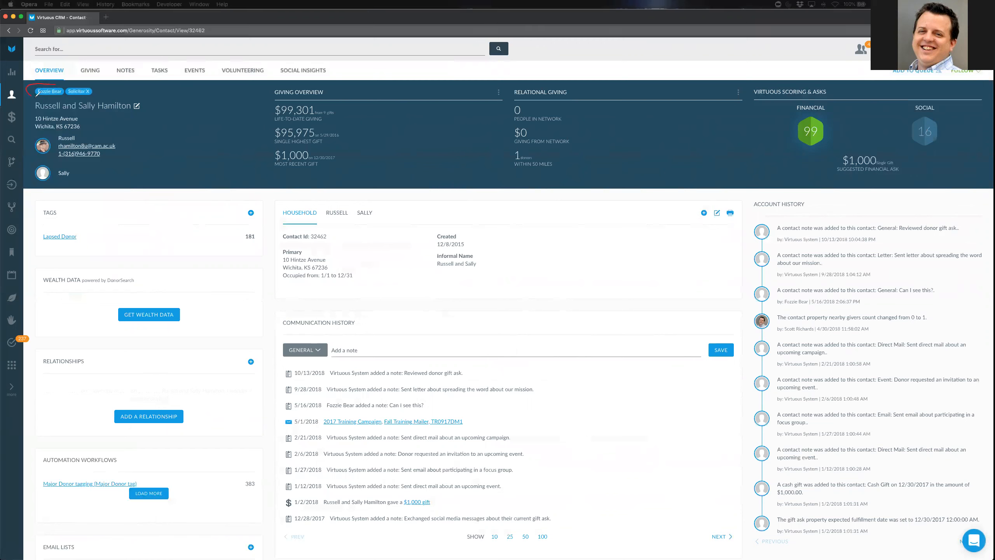
left_click_drag(100, 84, 74, 83)
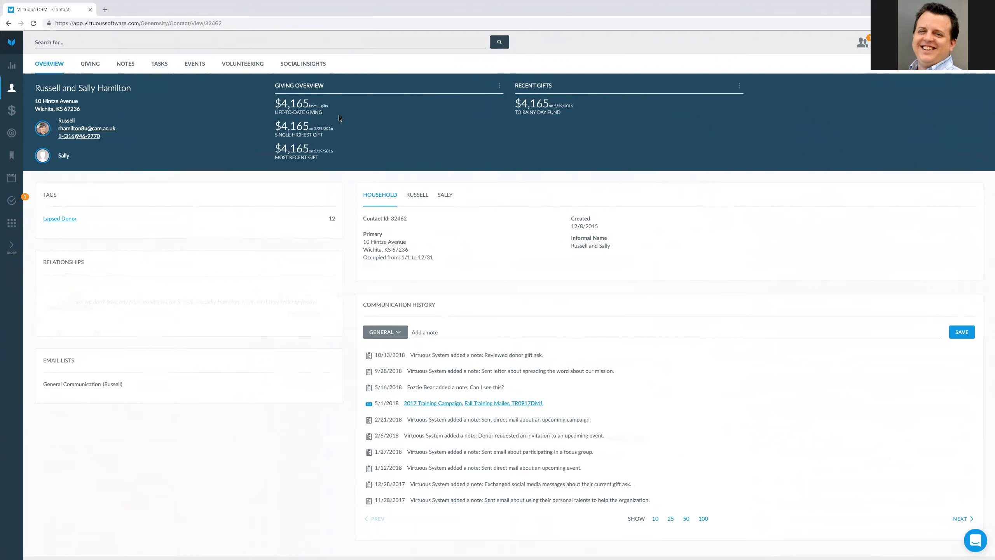
left_click_drag(277, 103, 341, 120)
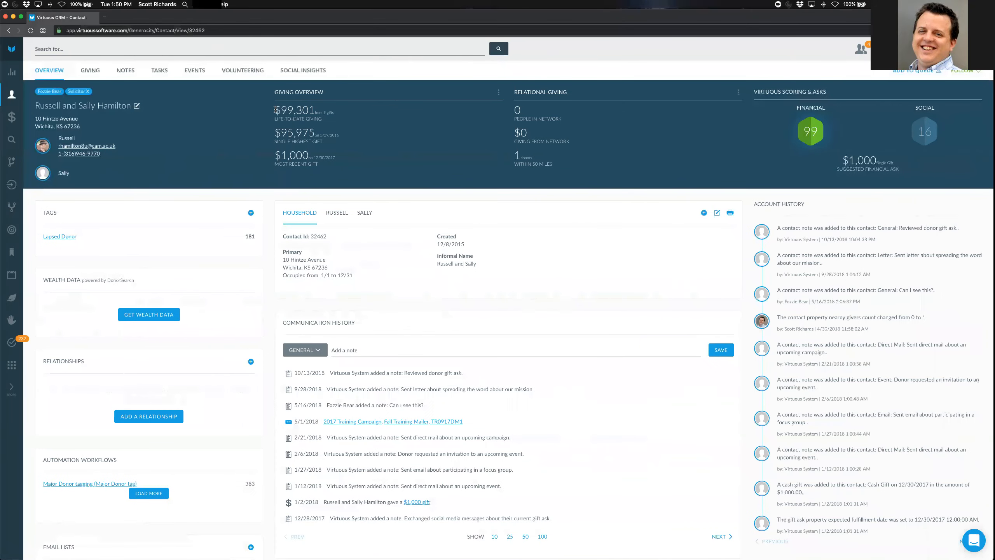
left_click_drag(277, 109, 334, 112)
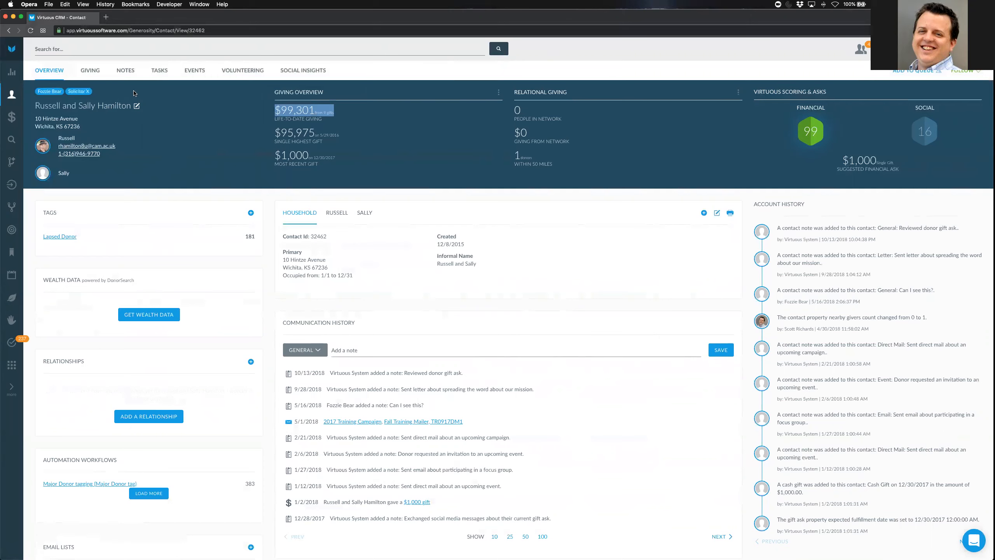
left_click(87, 71)
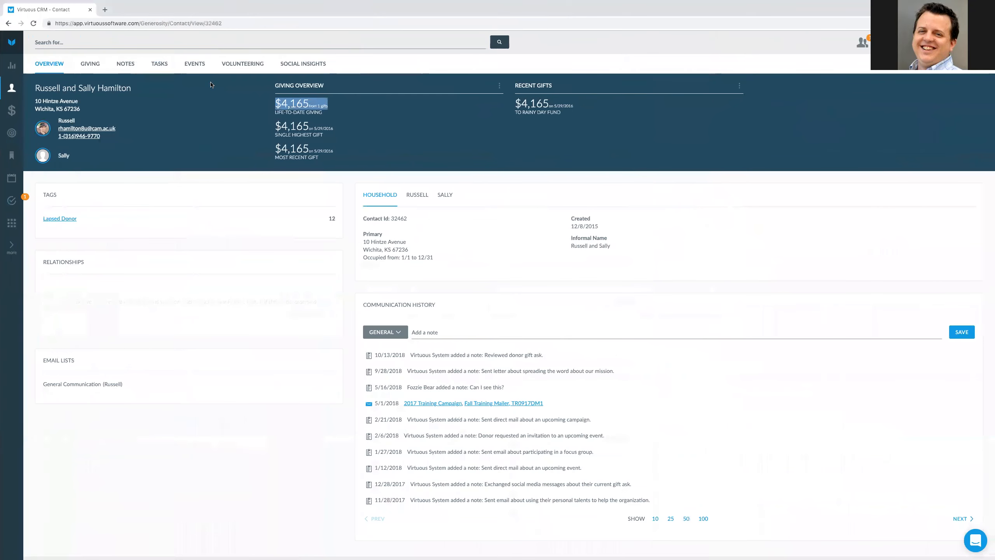
left_click(87, 66)
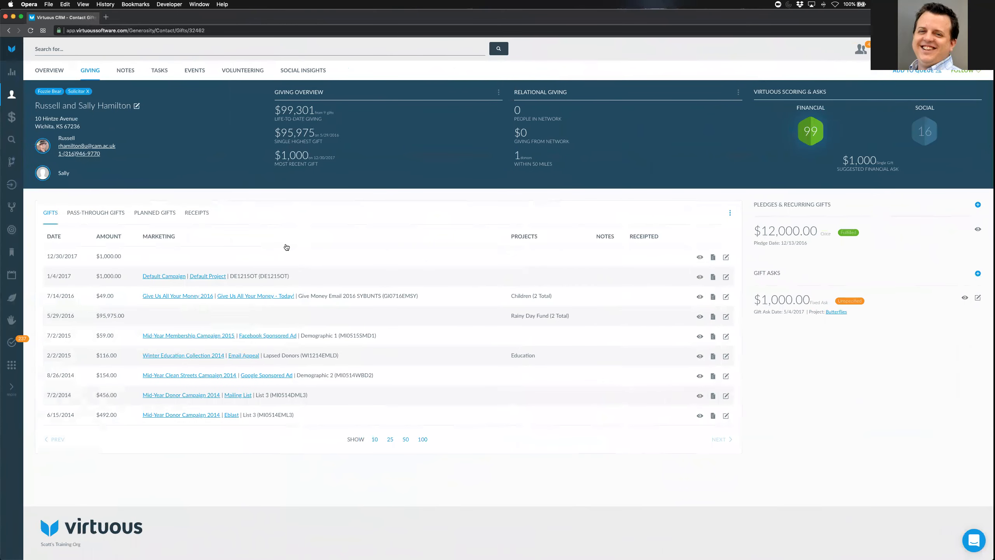
Highlight the $95,975.00 gift from 5/29/2016, then go to Settings & Configuration
left_click_drag(46, 315, 145, 317)
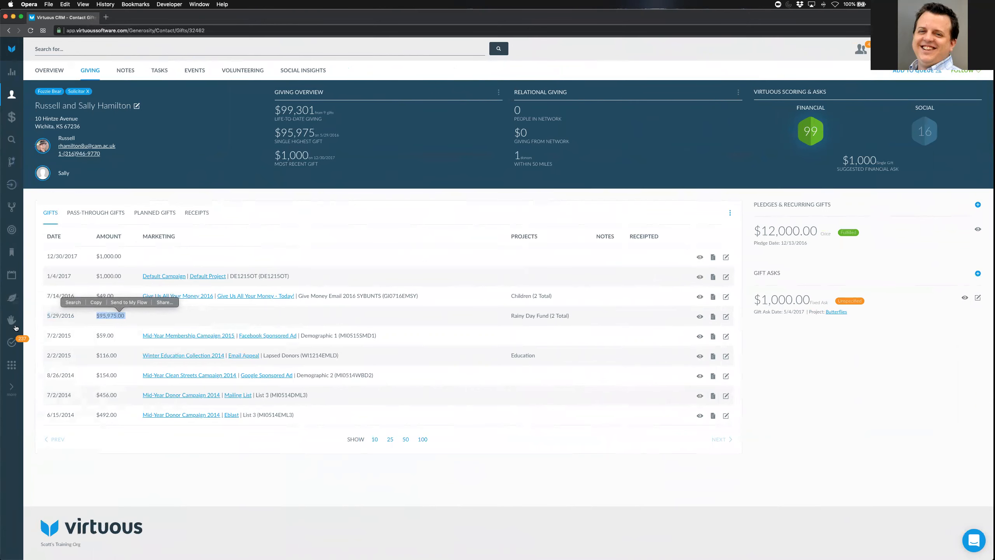
left_click(12, 365)
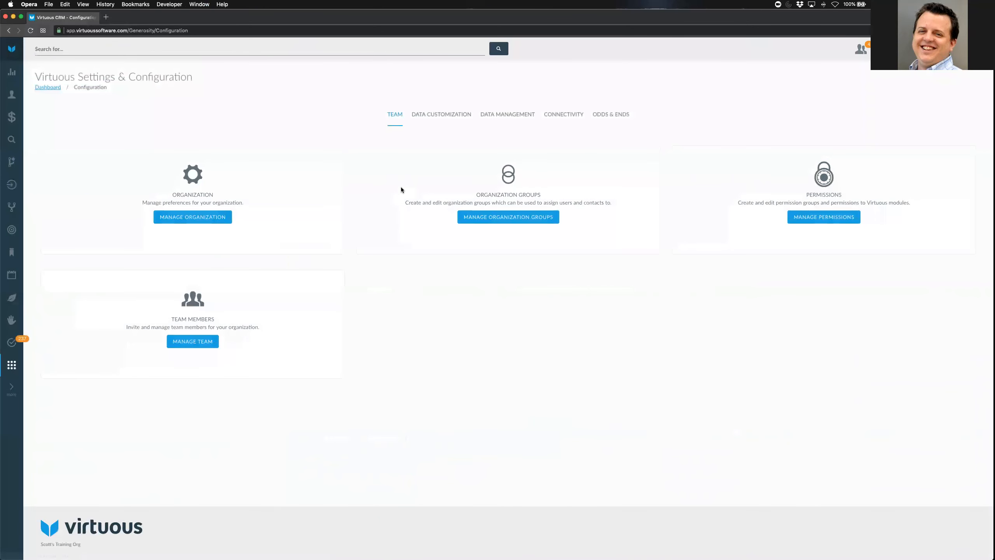
Open Manage Organization Groups and start creating a new organization group
left_click(495, 220)
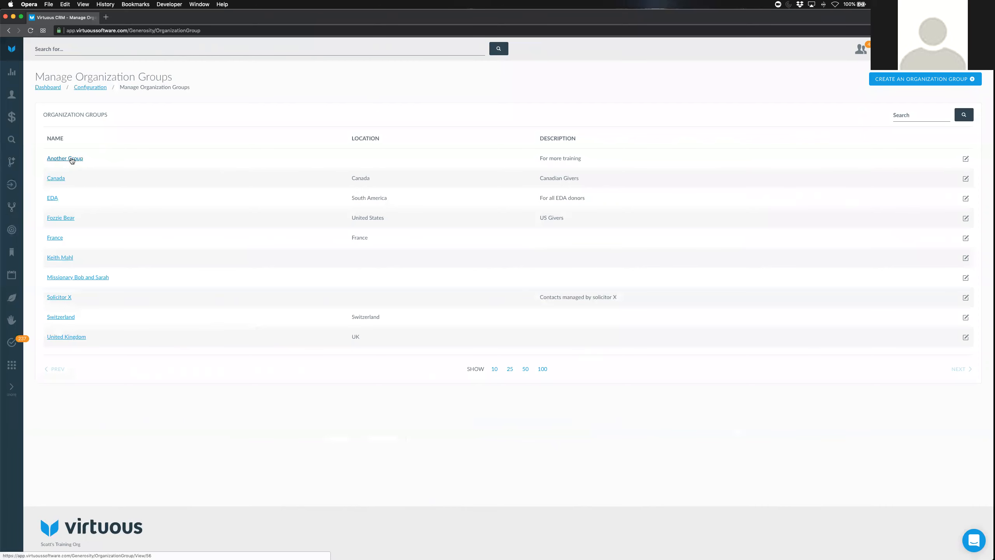
left_click(902, 80)
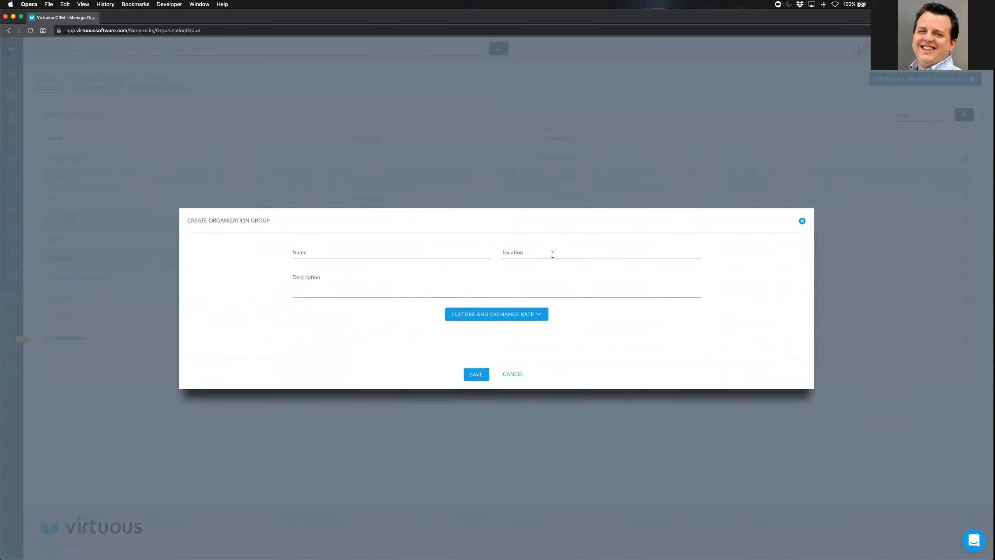
Expand and collapse the Culture and Exchange Rate settings, then cancel the new group form
left_click(540, 316)
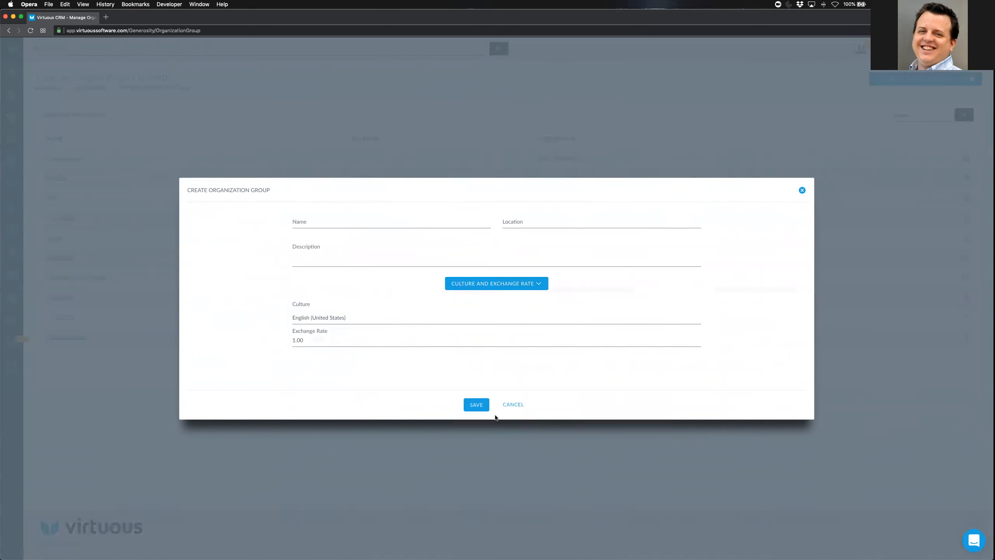
left_click(538, 284)
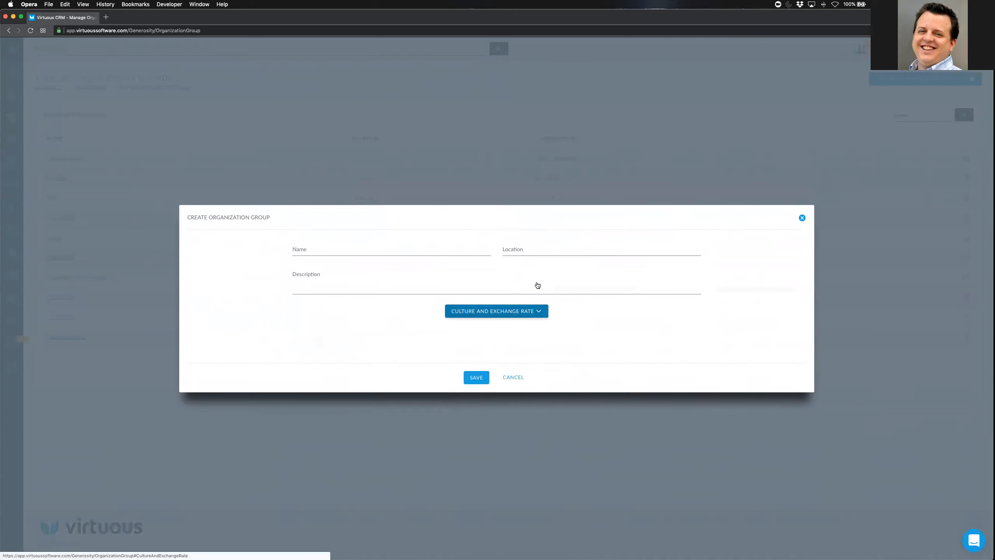
left_click(513, 375)
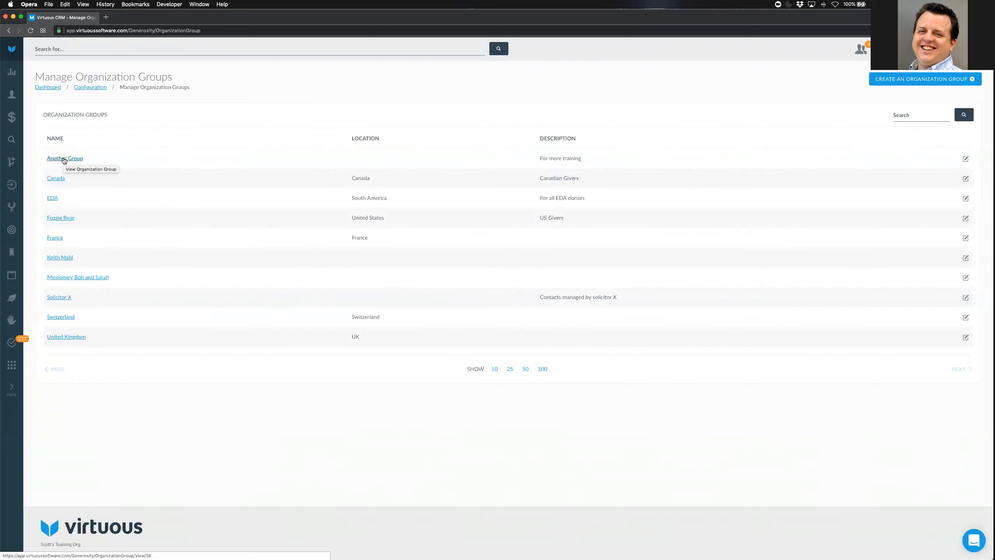
Open Another Group and preview its Assign a Contact form without saving
left_click(64, 158)
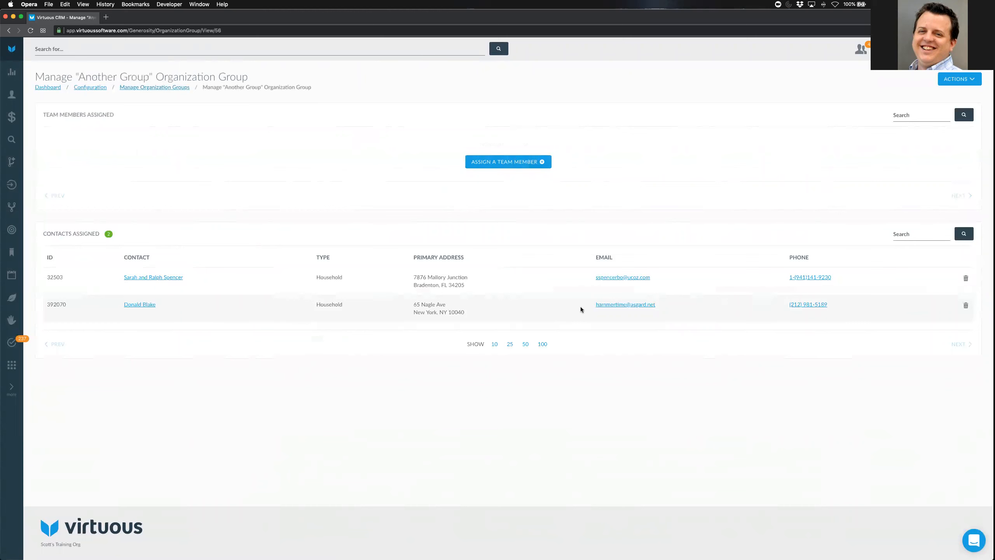
left_click(971, 80)
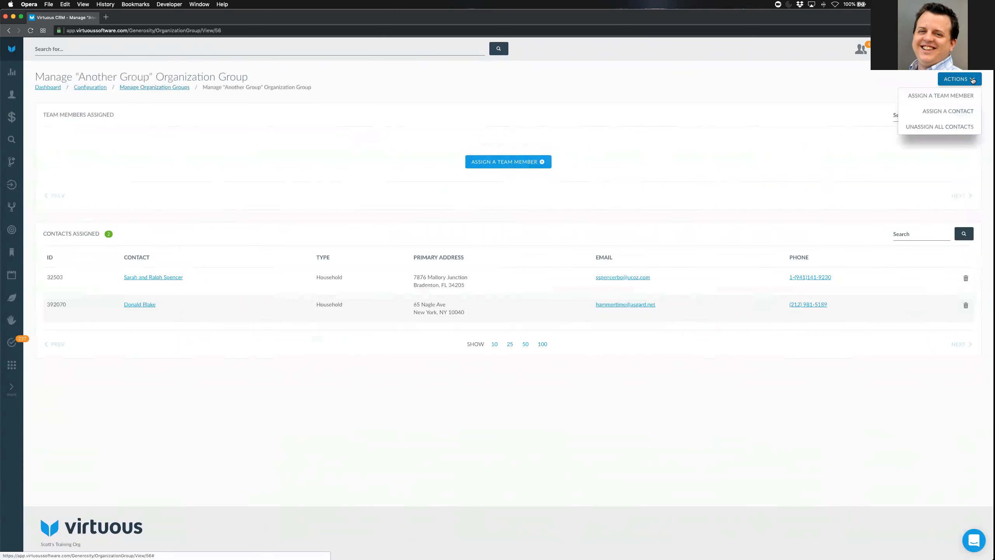
left_click(958, 112)
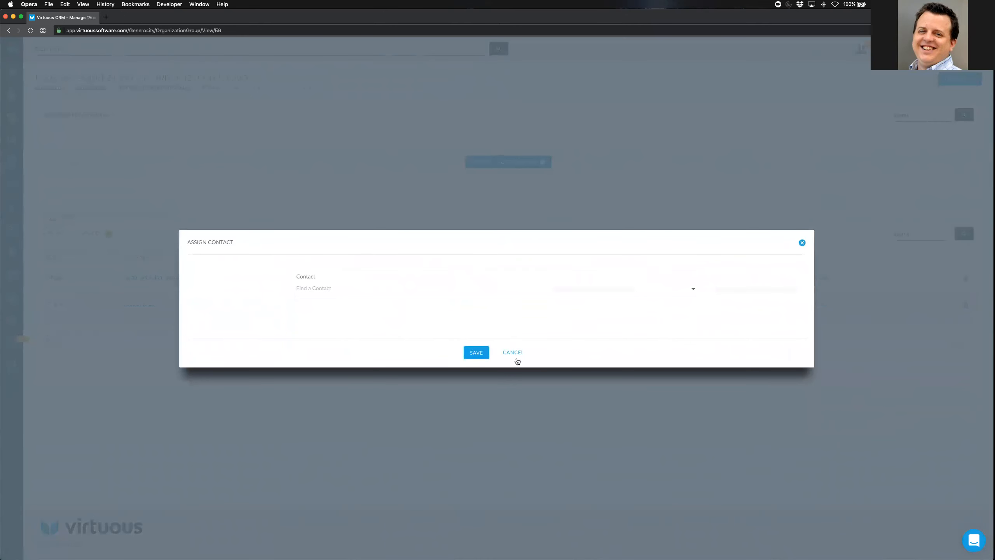
left_click(513, 352)
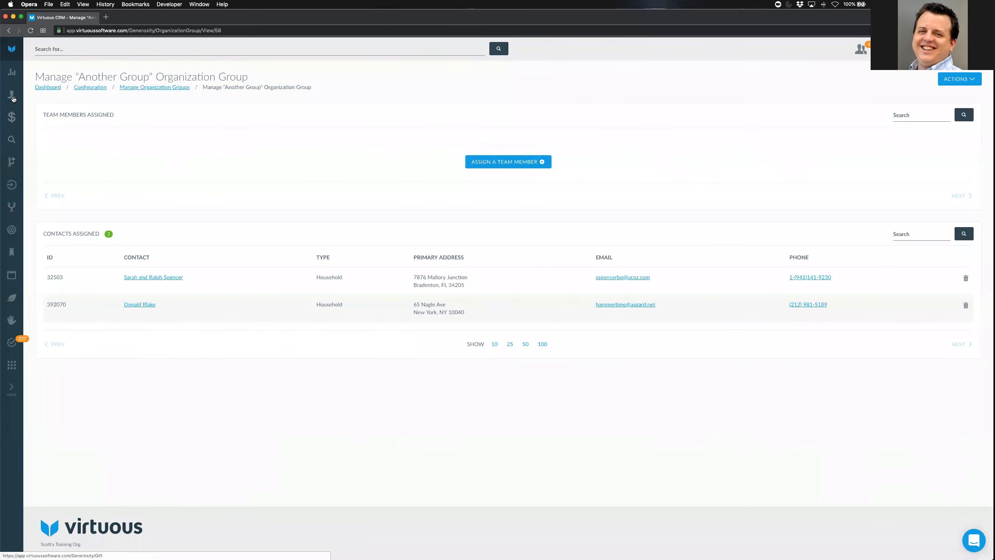
Open the Contacts list in a new browser tab and switch to it
mouse_move(13, 99)
left_click(51, 99, "super")
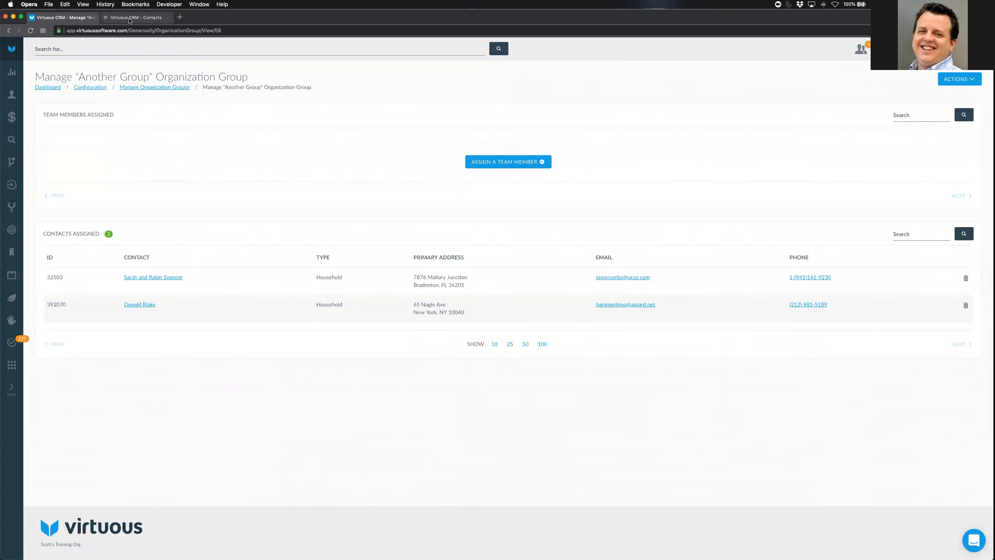
left_click(130, 19)
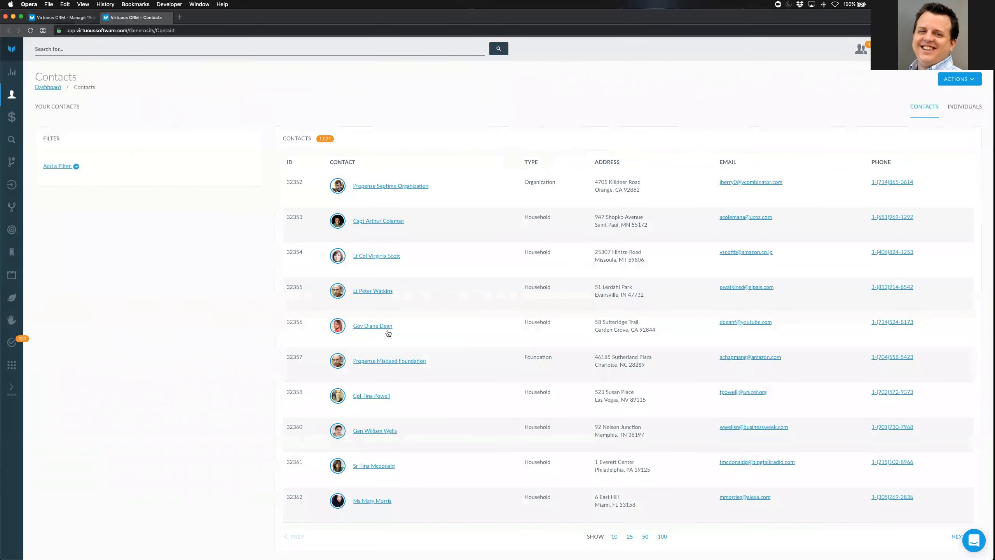
left_click(383, 431)
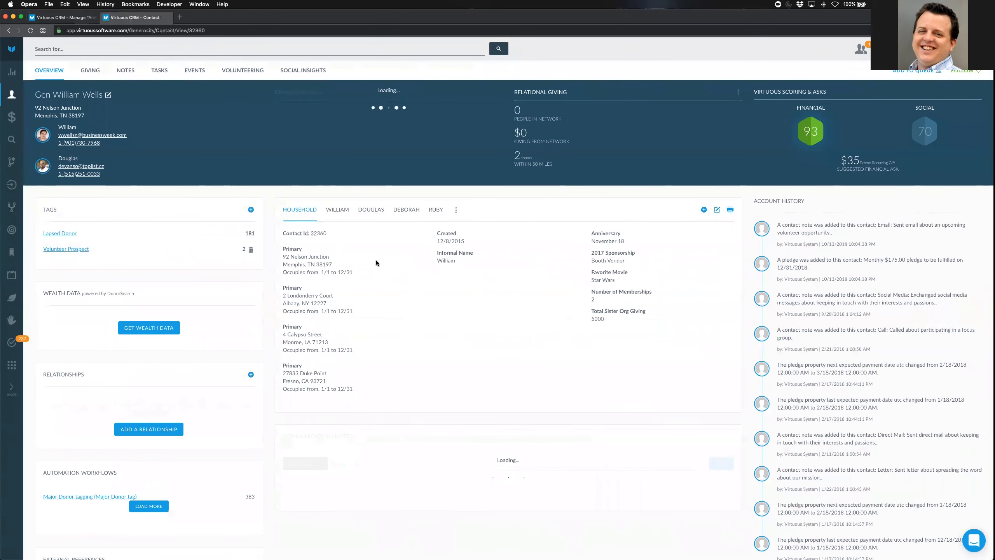
left_click(717, 211)
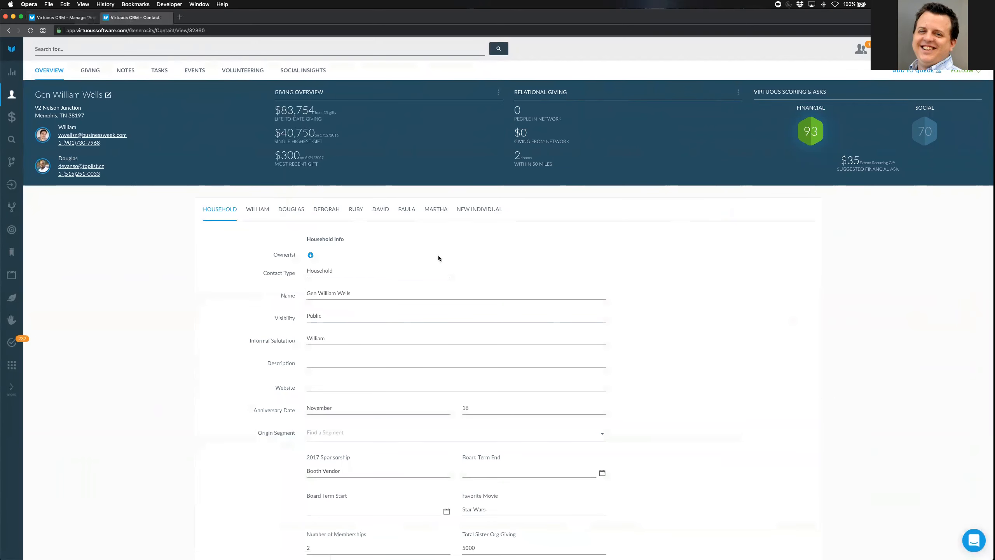
left_click(310, 256)
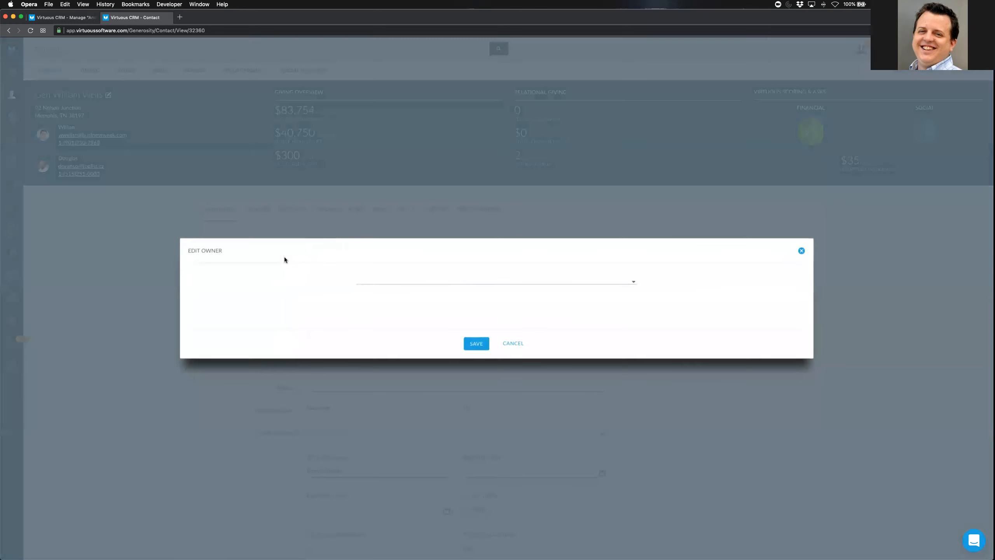
left_click(376, 289)
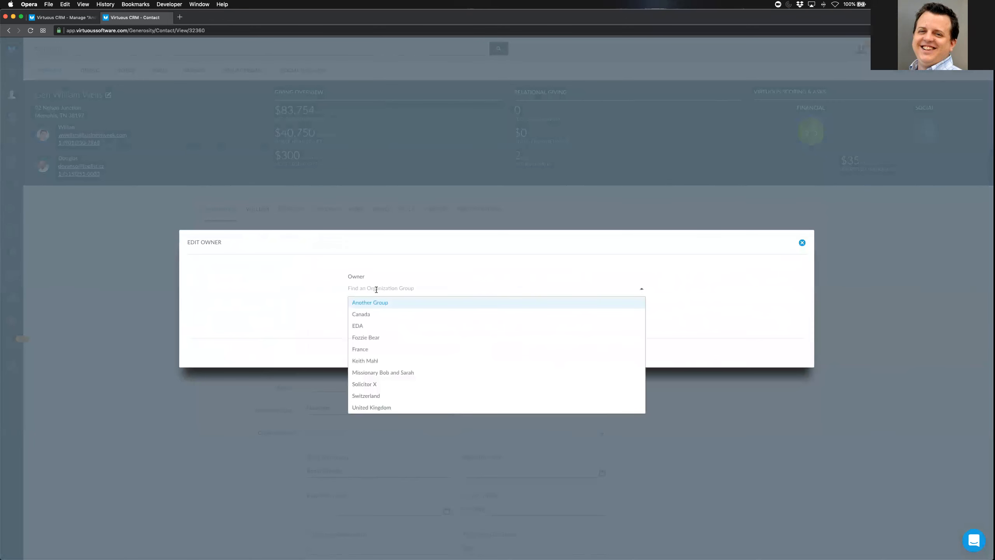
left_click(379, 303)
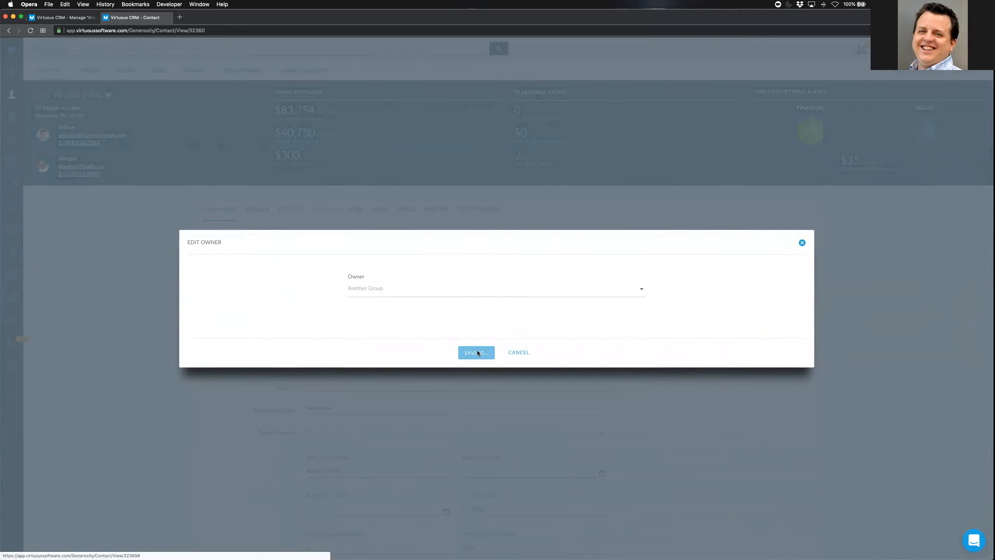
left_click(478, 353)
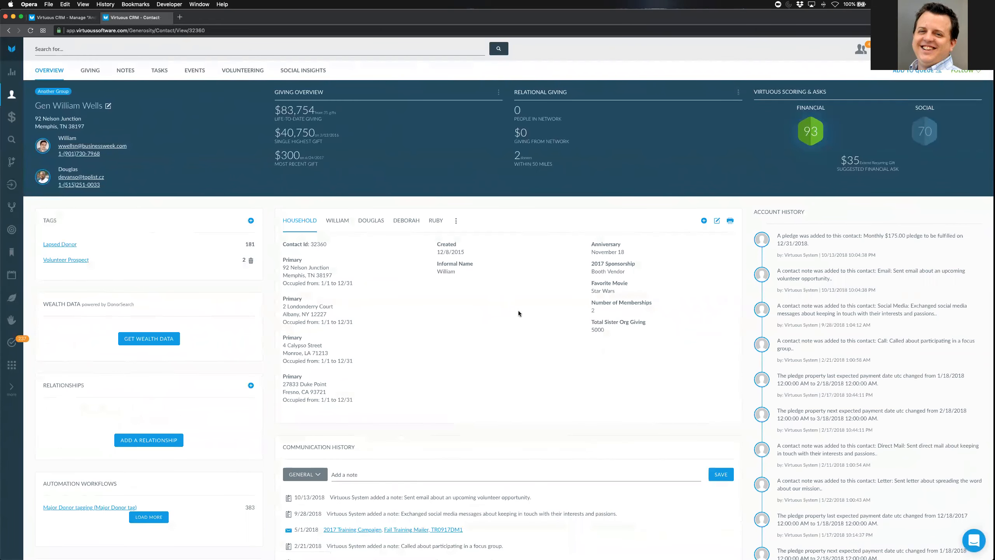
left_click(106, 17)
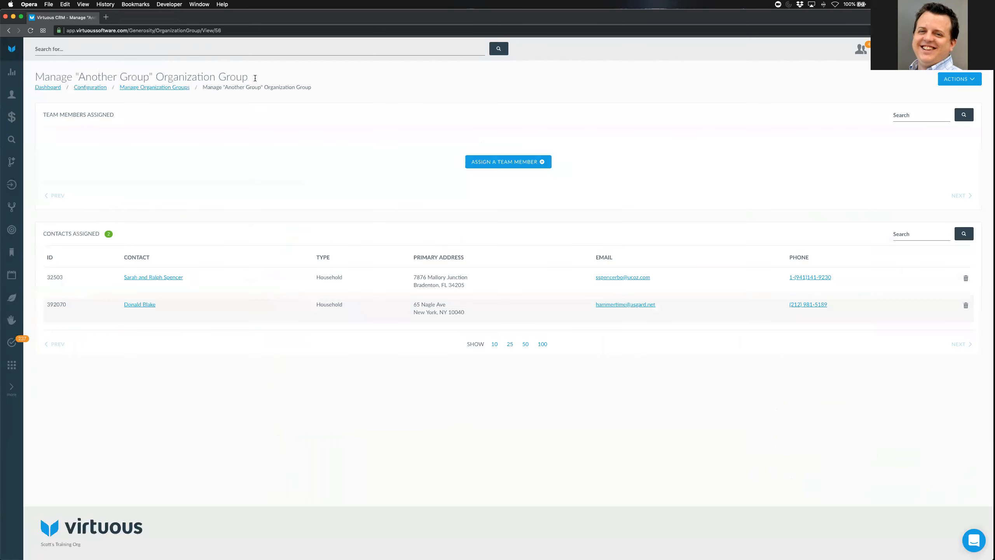
left_click(30, 30)
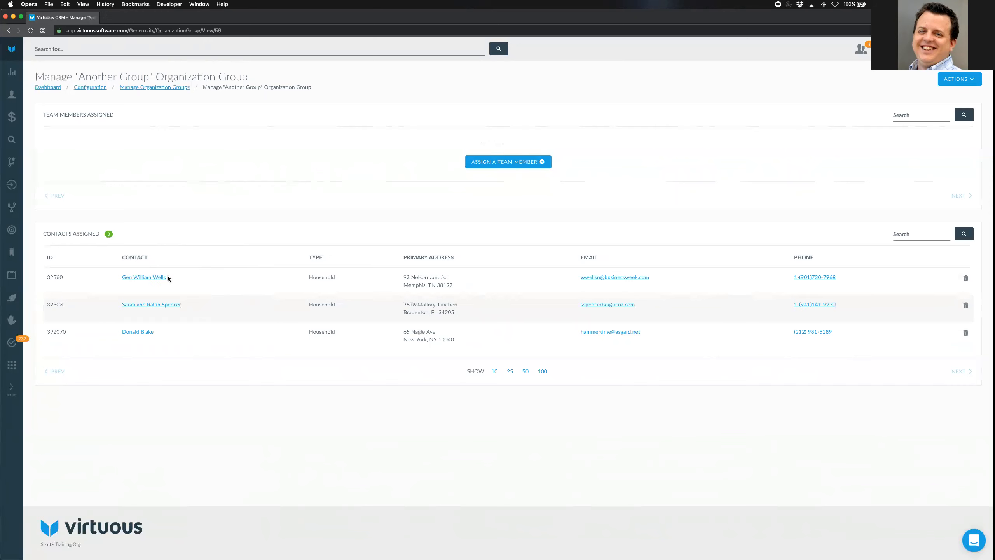
Assign a team member to Another Group and save the assignment
left_click(521, 162)
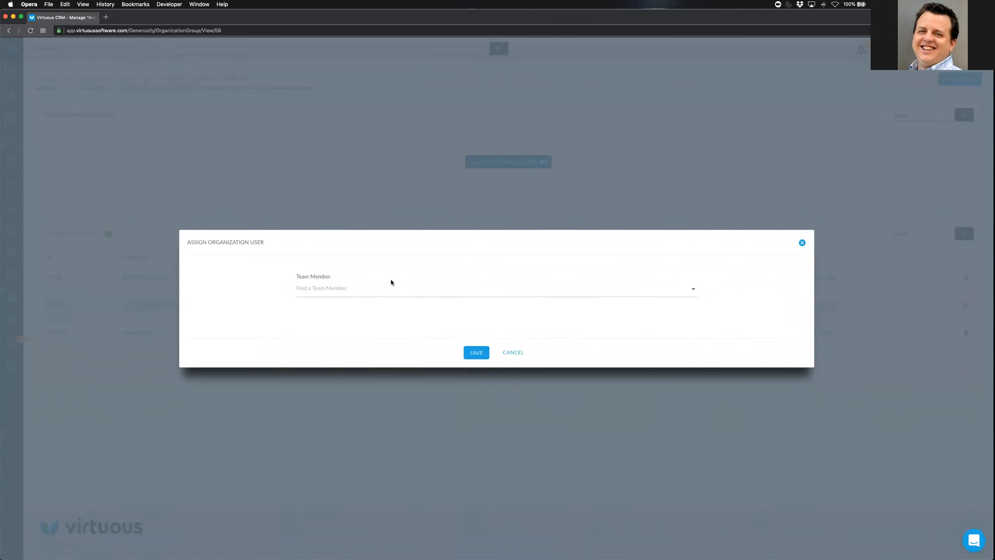
left_click(348, 289)
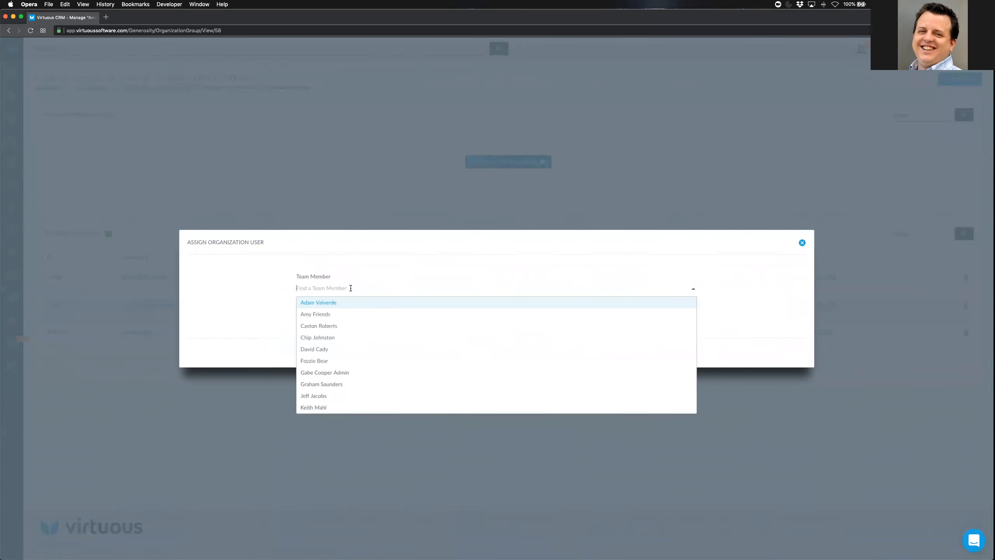
left_click(337, 395)
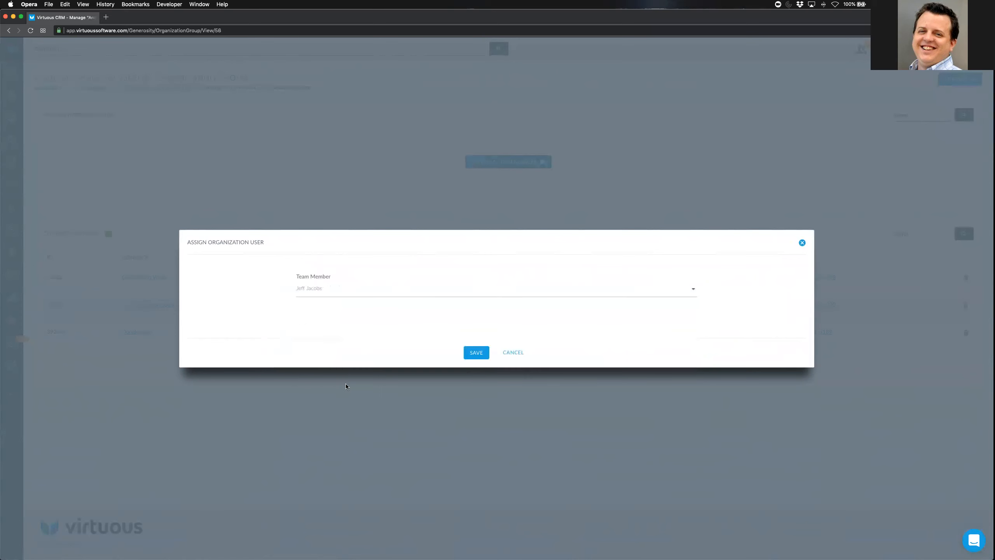
left_click(478, 353)
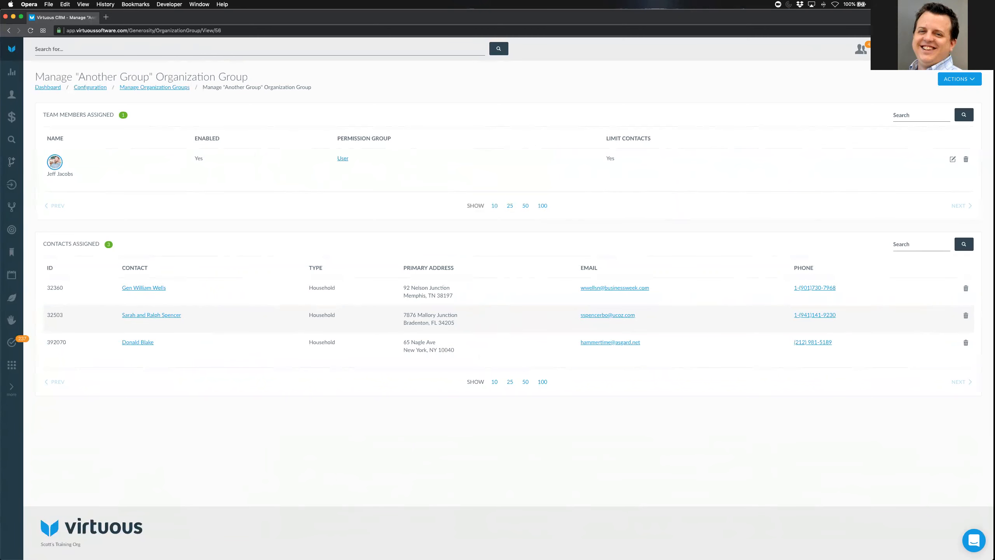
Open the assigned team member's Edit User settings
mouse_move(617, 118)
left_mouse_down()
mouse_move(630, 110)
mouse_move(611, 112)
left_mouse_up()
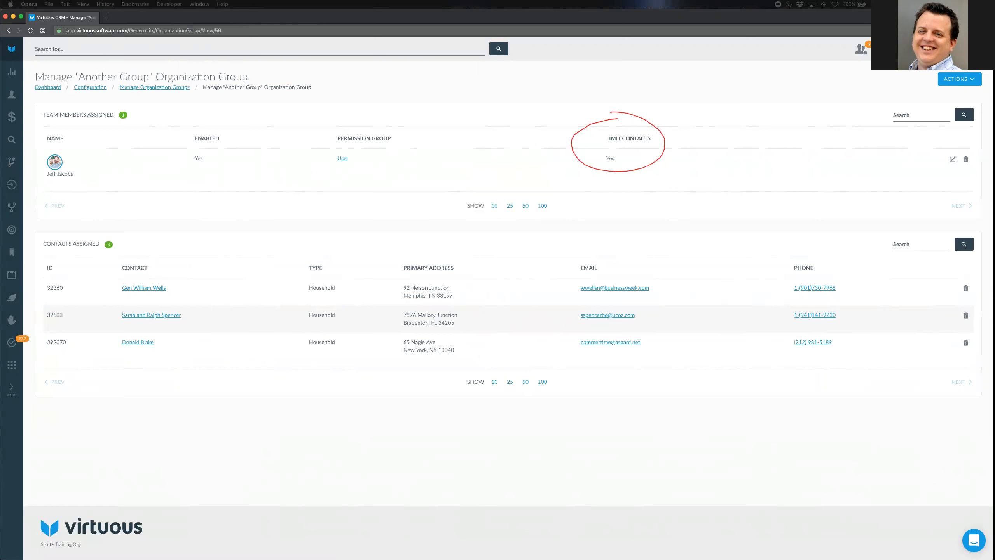
key("Escape")
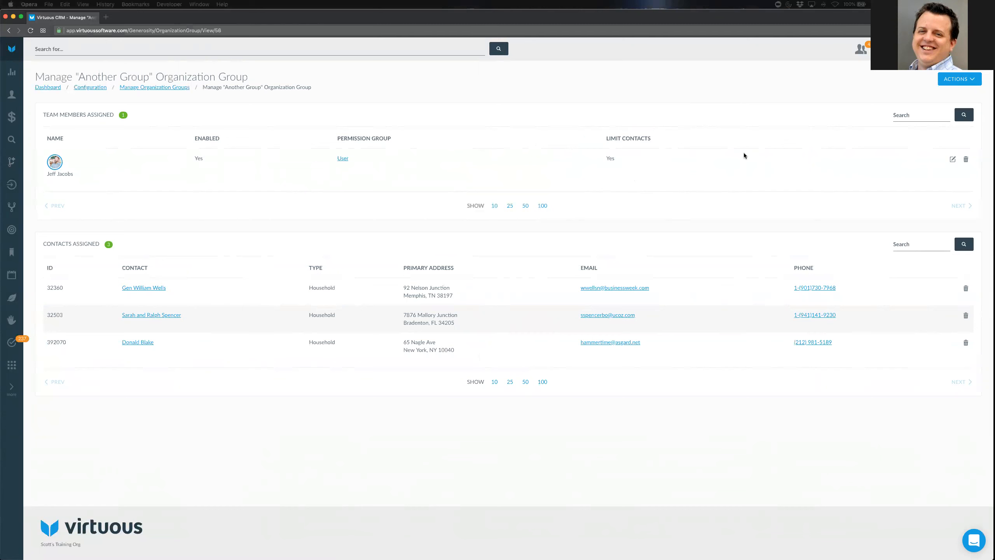
left_click(952, 160)
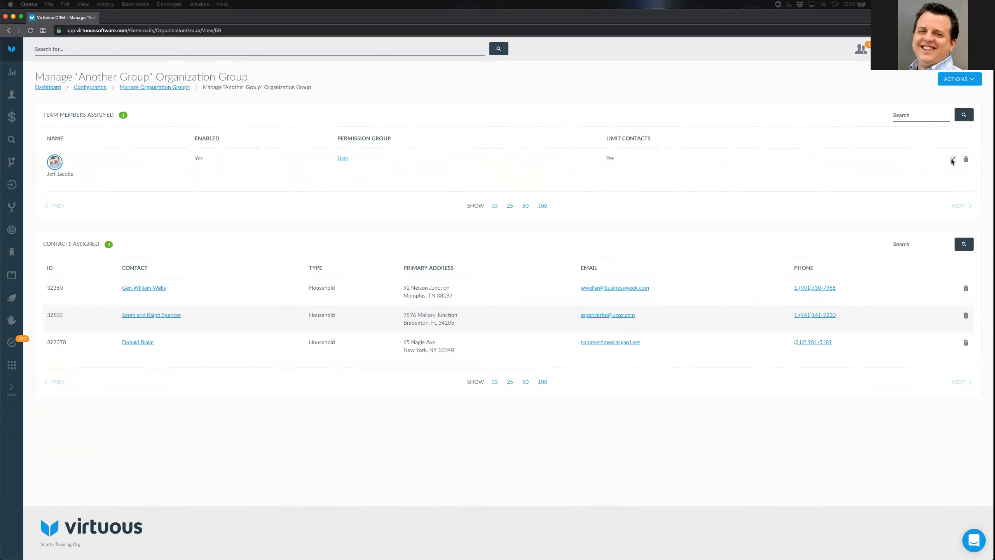
left_click(951, 160)
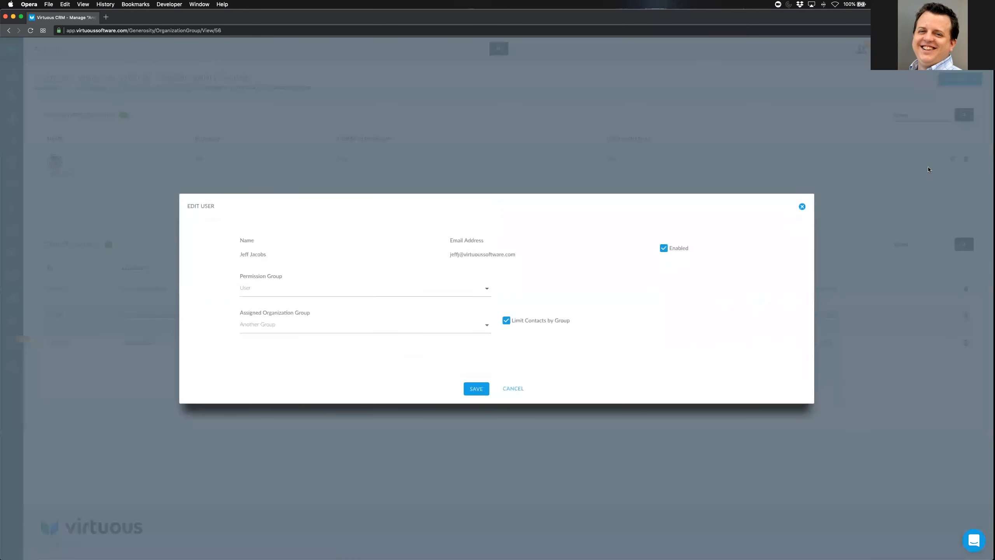
Uncheck Limit Contacts by Group, cancel the Edit User dialog, then begin unassigning the member
left_click(507, 321)
left_click(512, 388)
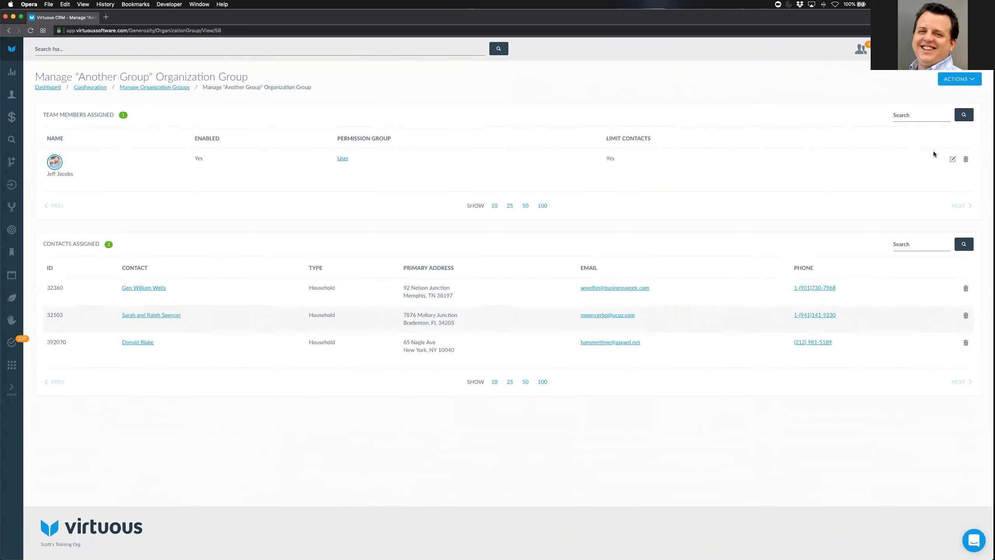
left_click(966, 158)
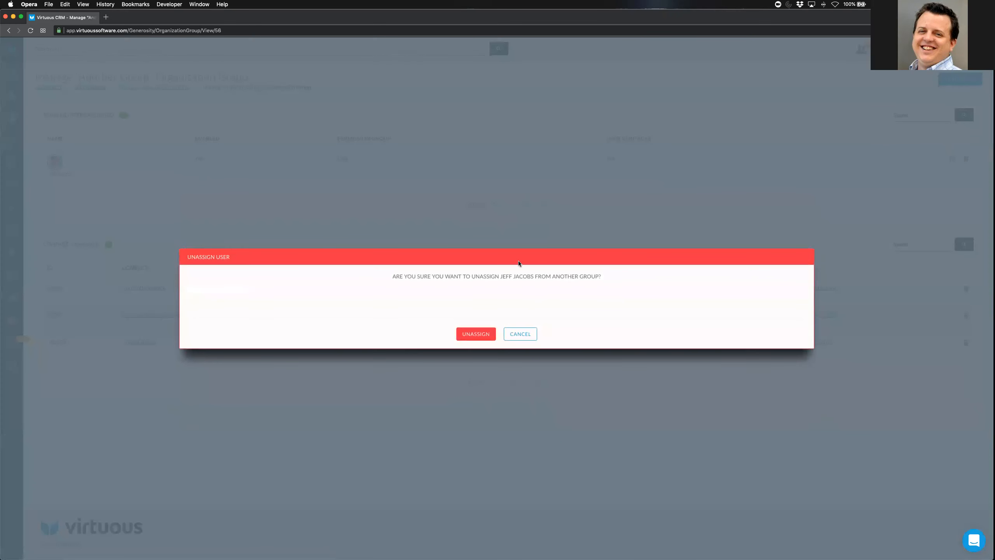
Confirm unassigning the team member, then open the group's first assigned household contact
left_click(477, 331)
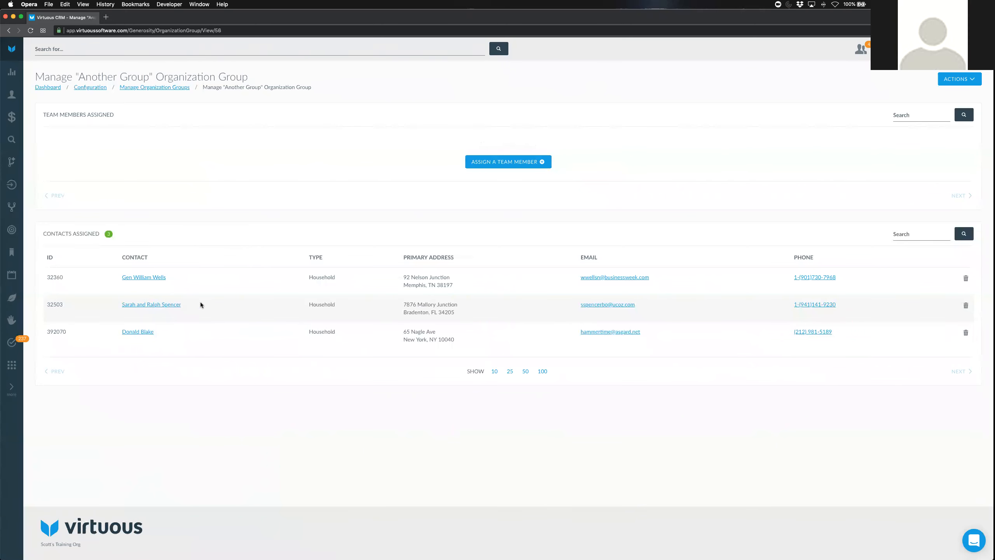
left_click(151, 277)
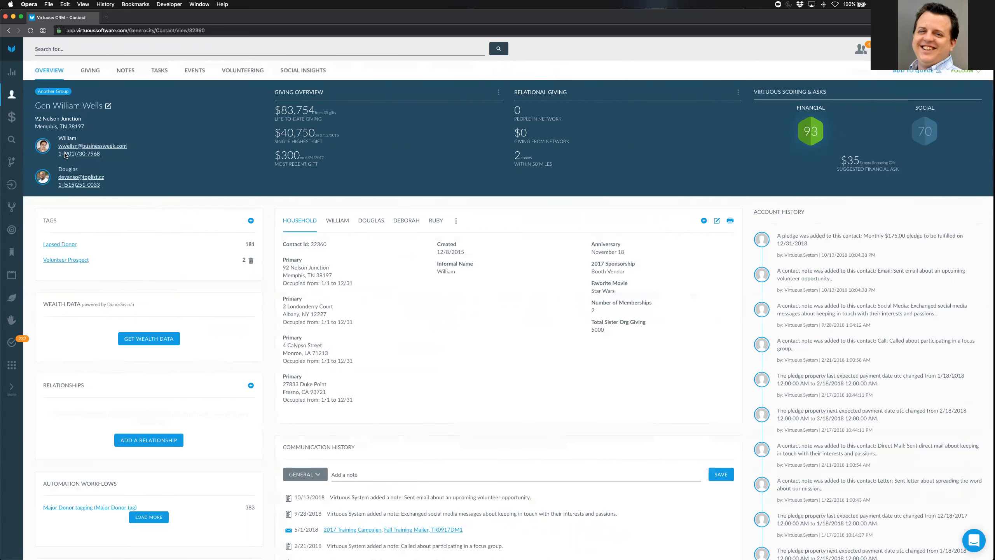
Bring up the context menu for the Import icon in the left sidebar
right_click(11, 185)
Open the Gift & Contact Imports page in a new browser tab and switch to it
left_click(36, 187)
left_click(137, 17)
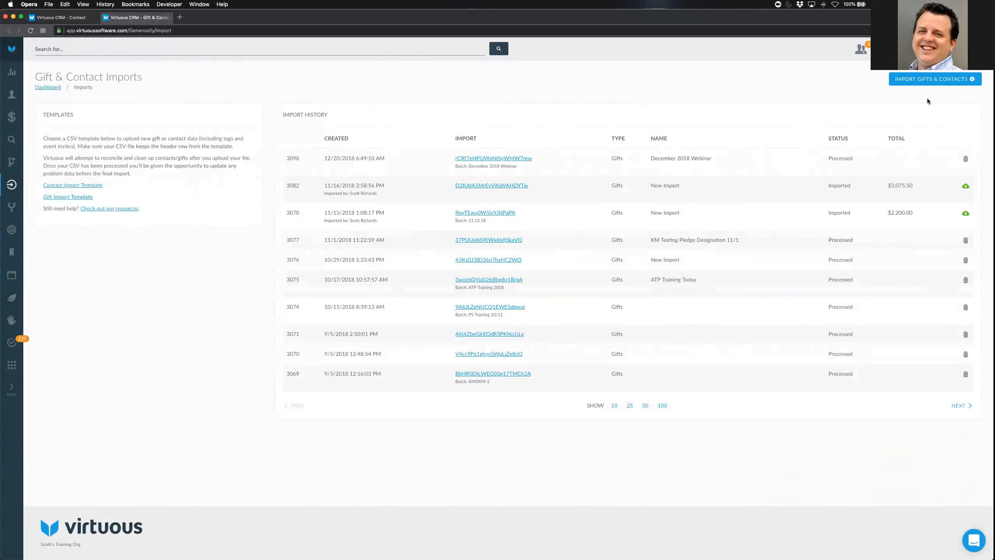
Start a manually entered gift import and name it Org Group
left_click(932, 79)
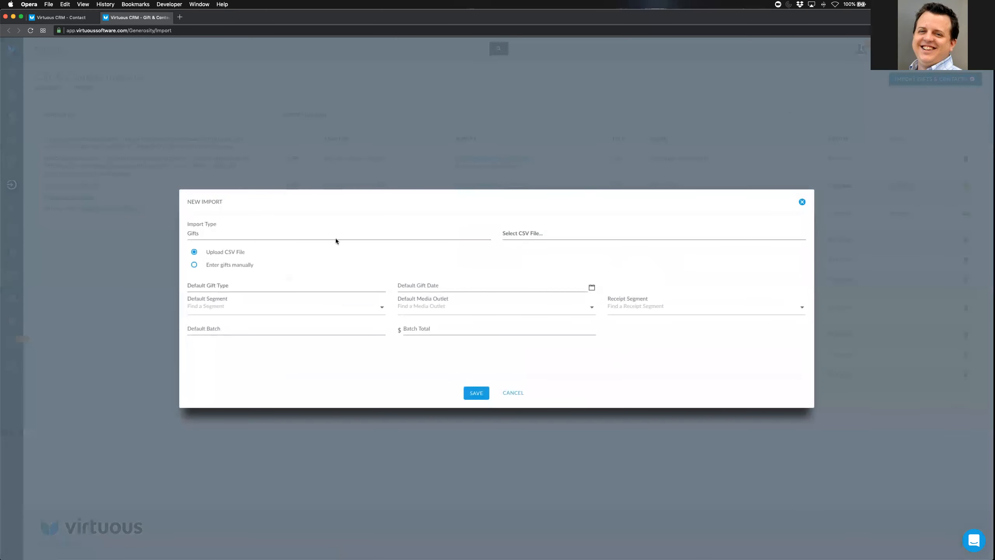
left_click(250, 265)
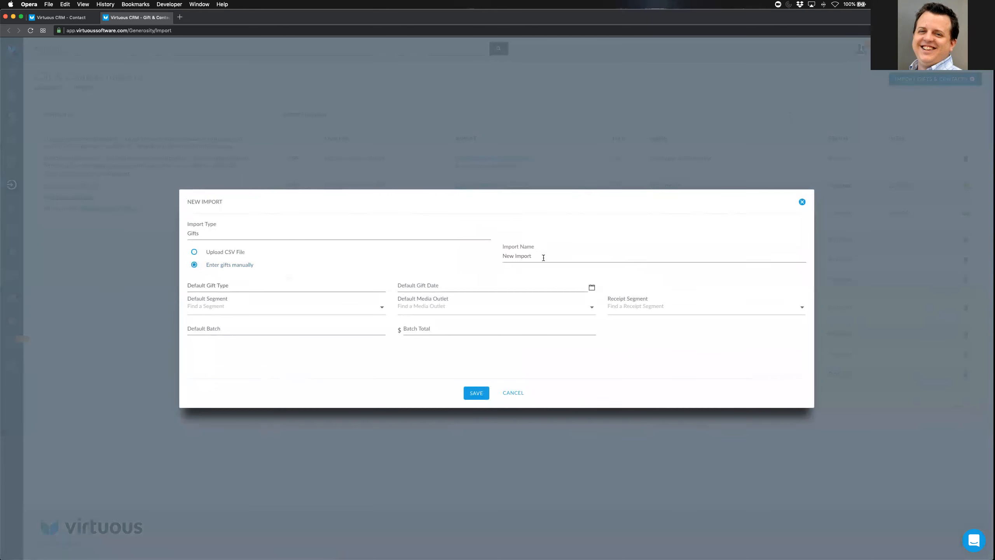
left_click_drag(543, 257, 479, 256)
type("Org")
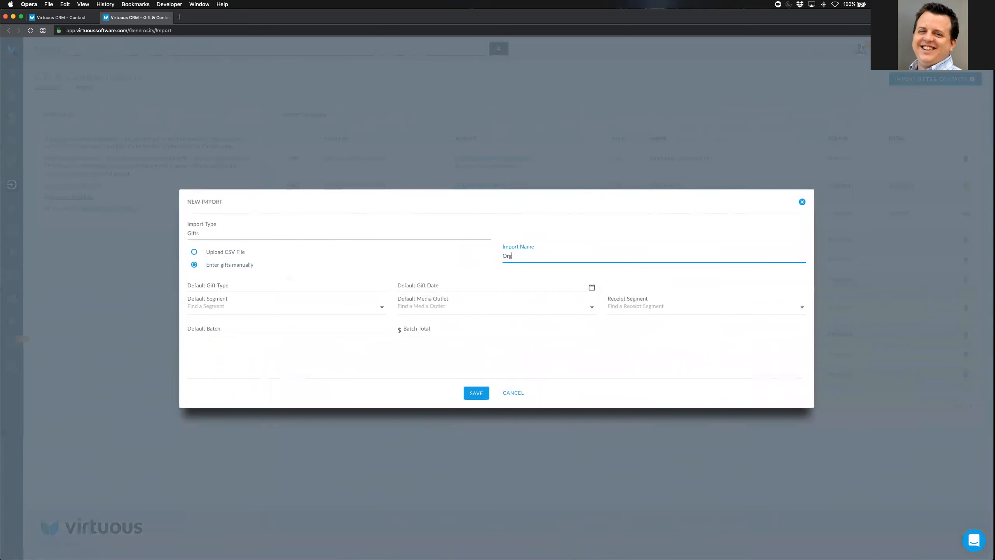
type(" Group")
Set the default gift type Check, date 01/08/2019 and segment DE1215OT, then save the import
left_click(288, 285)
left_click(269, 298)
left_click(592, 287)
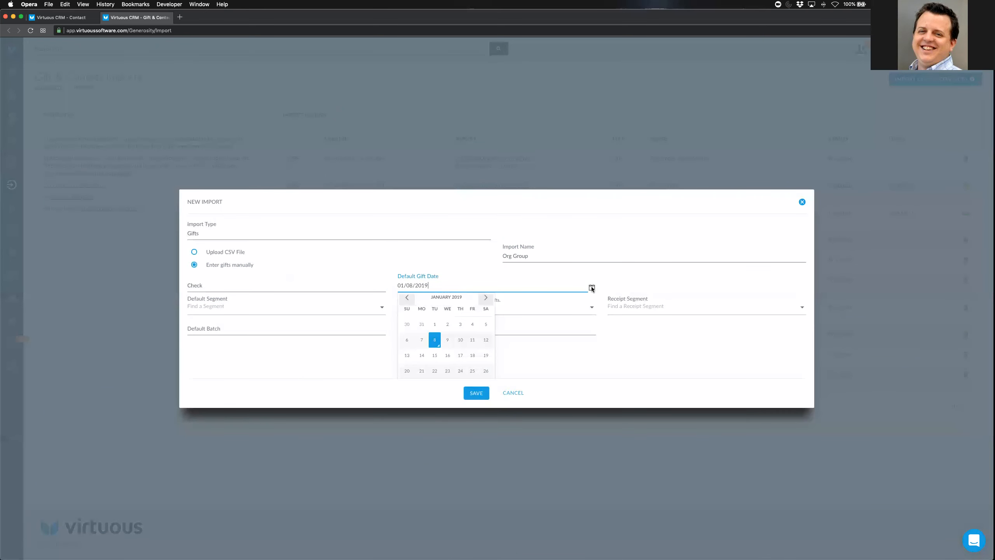
left_click(434, 340)
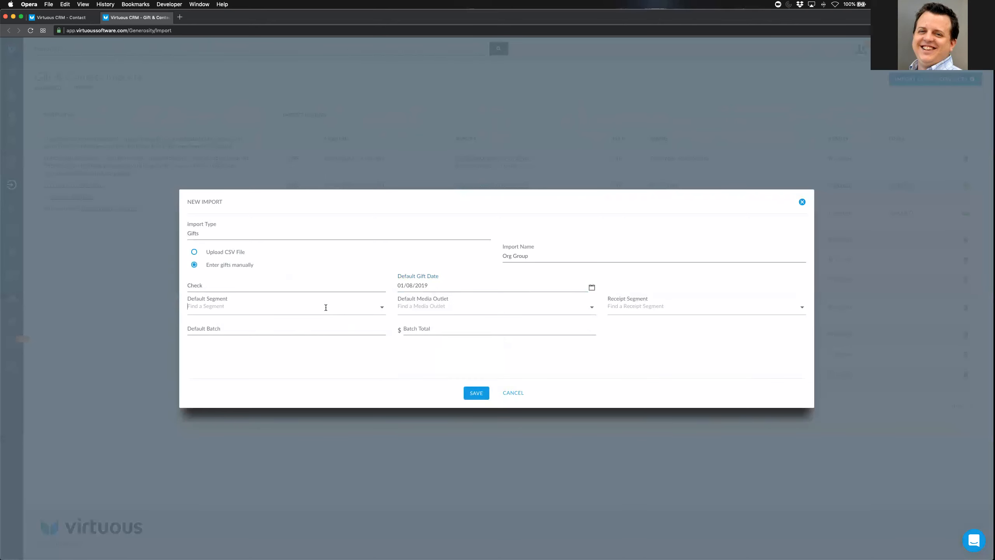
left_click(326, 307)
type("default")
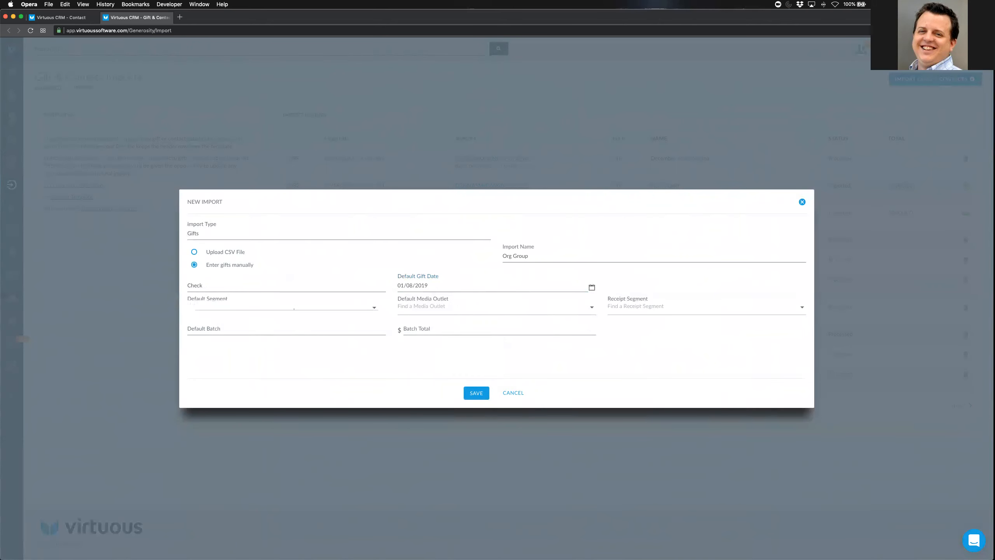
scroll(289, 400, "down", 3)
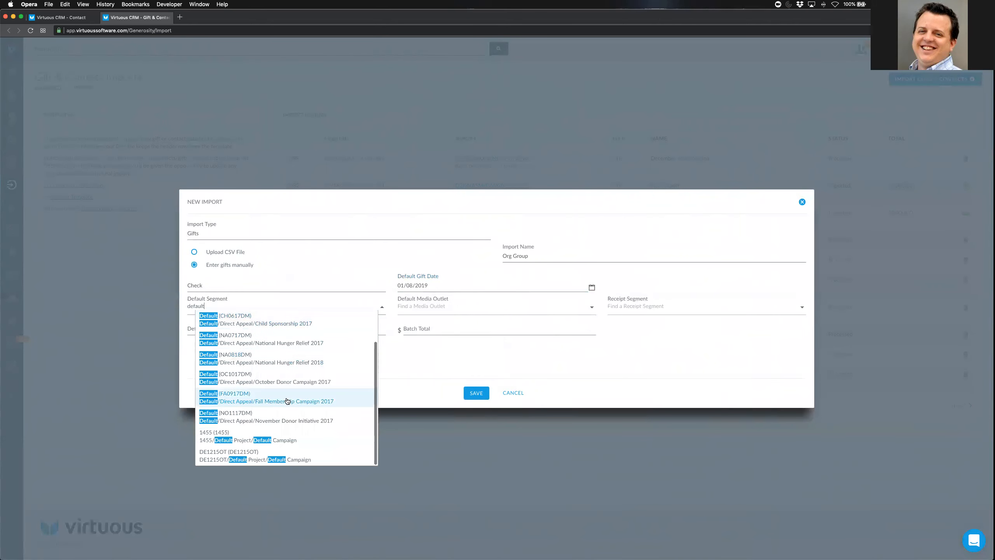
left_click(265, 461)
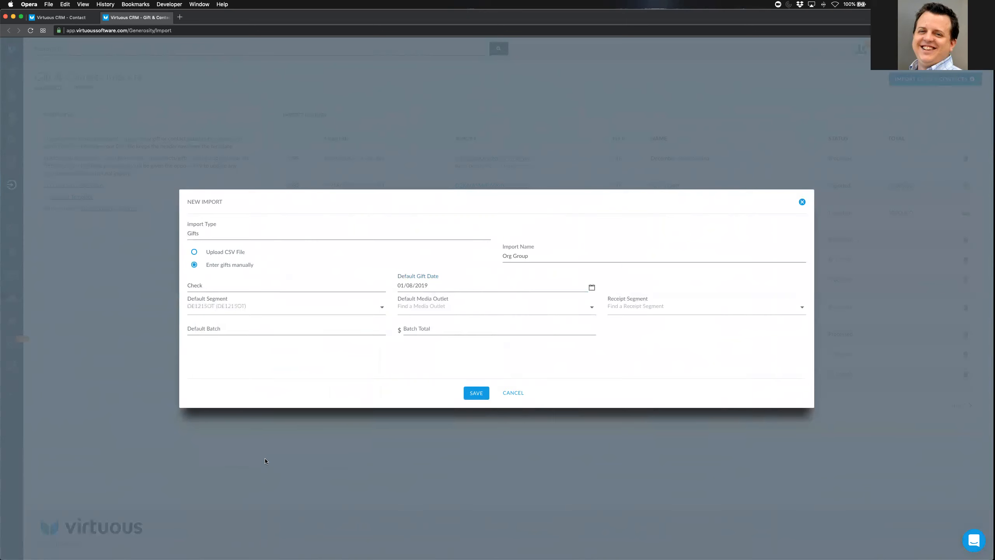
left_click(473, 395)
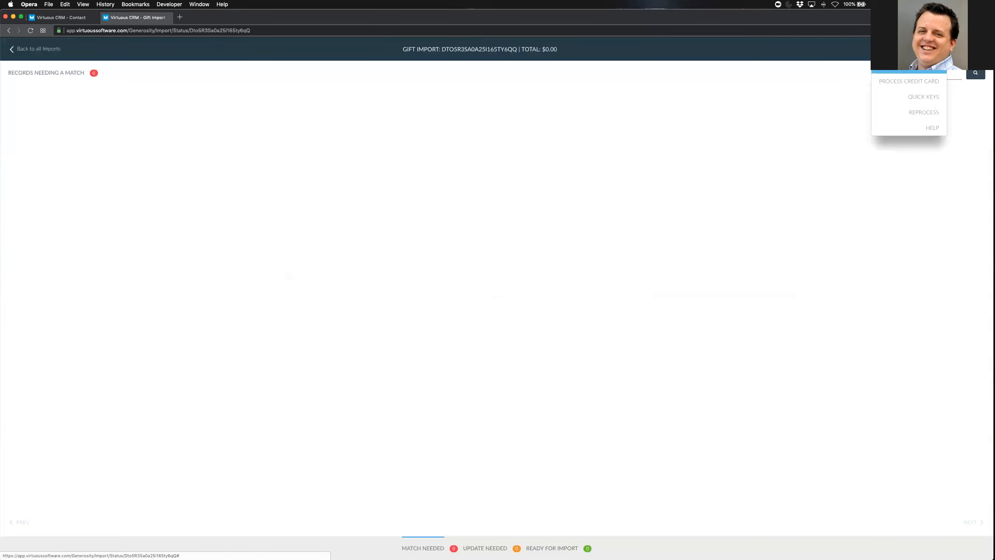
Search for Wells and match the gift to the Memphis contact
type("Wells")
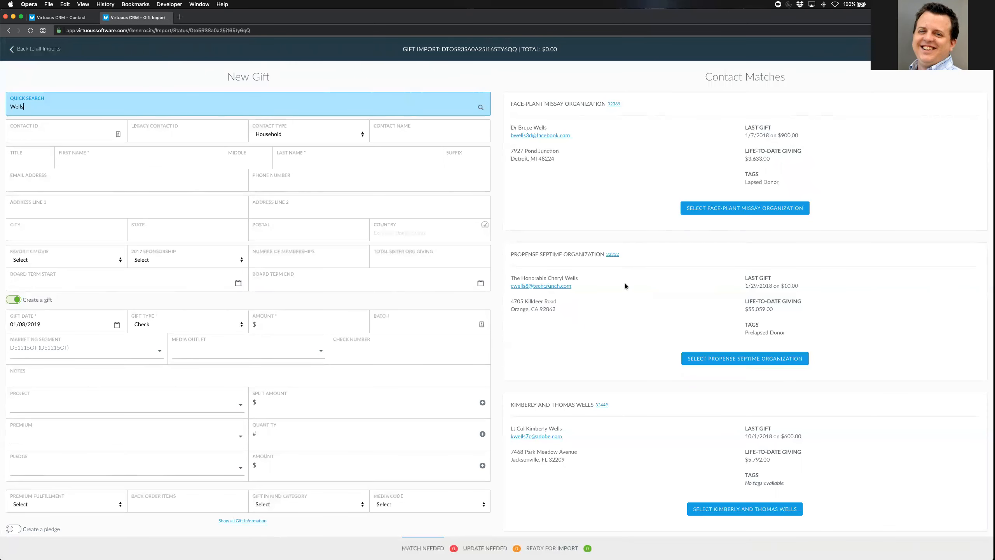
scroll(625, 283, "down", 8)
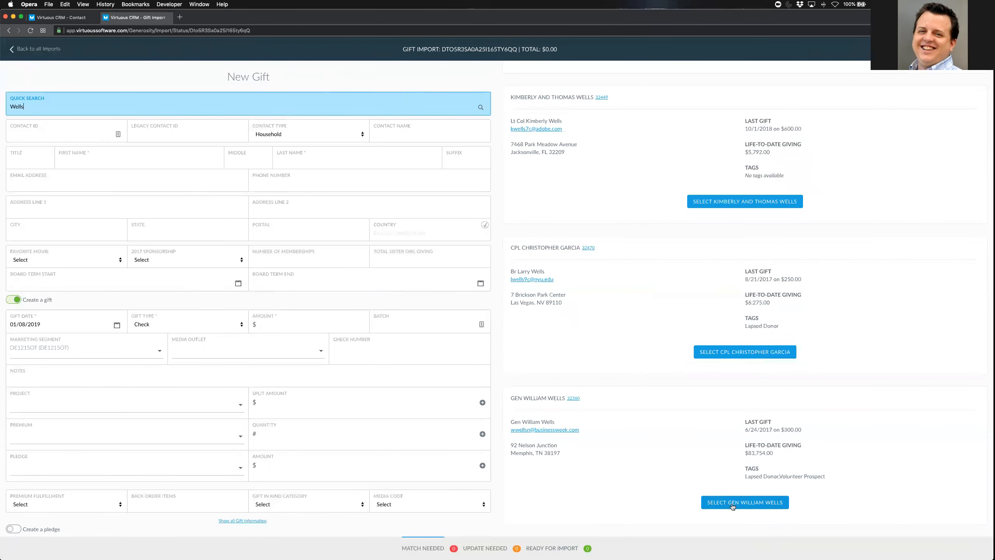
left_click(732, 506)
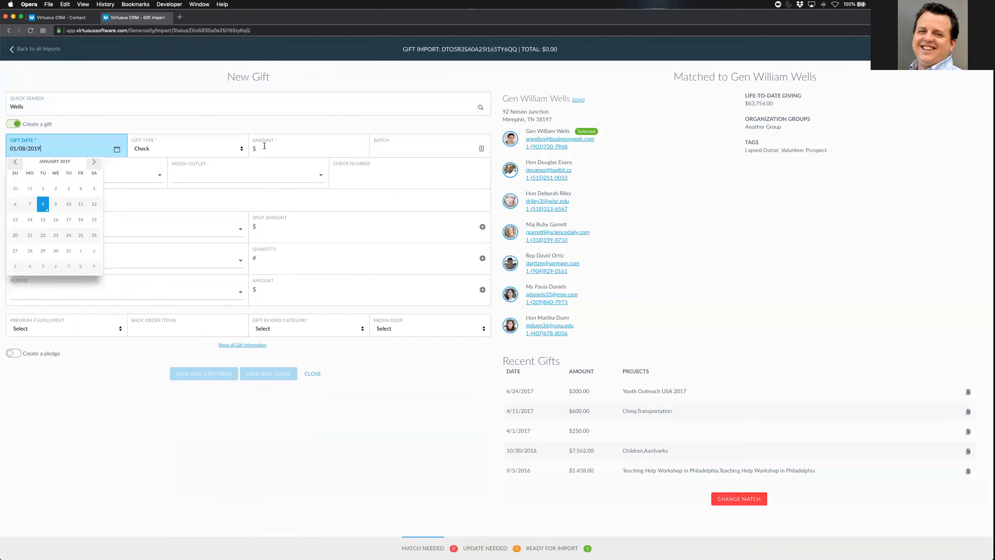
left_click(287, 149)
Enter a gift amount of 250 with check number 45678
type("250")
key("Tab")
key("Tab")
key("Tab")
key("Tab")
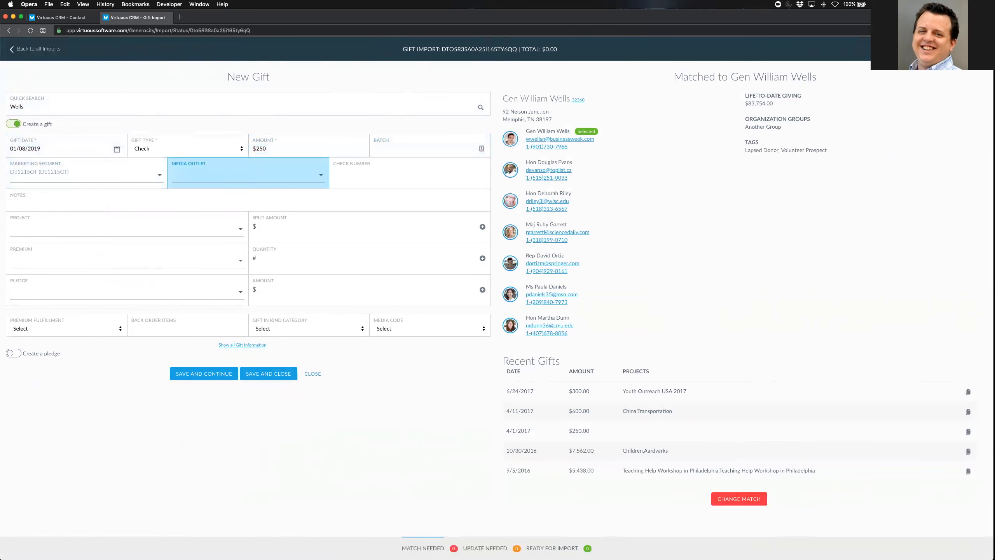
type("45678")
key("Tab")
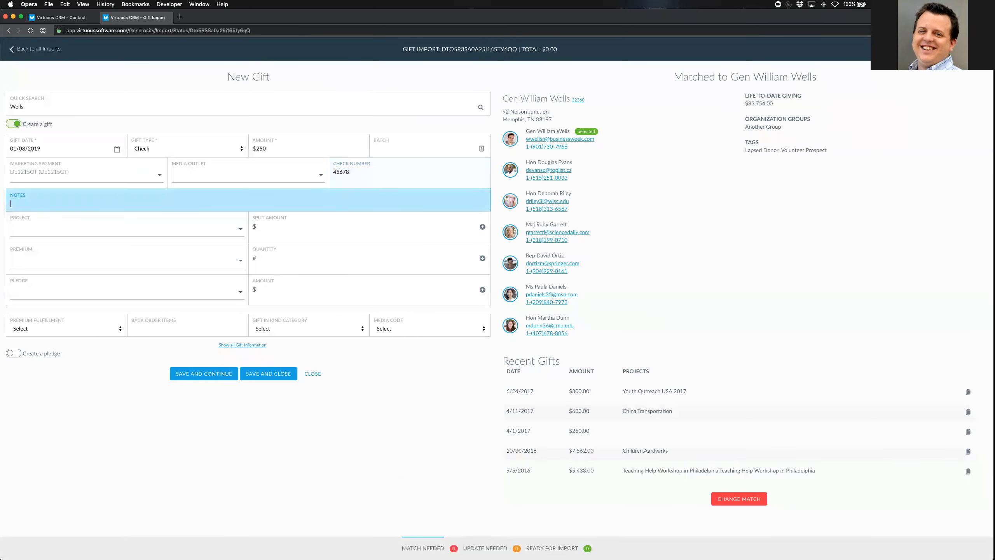
key("Tab")
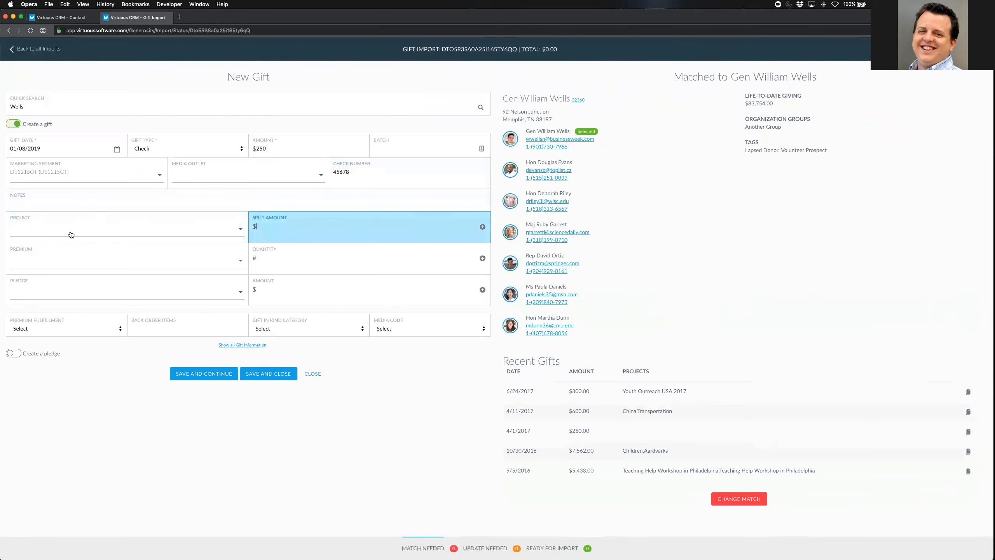
Set the project to Rainy Day Fund with a split amount of 250
left_click(67, 227)
type("Rainy")
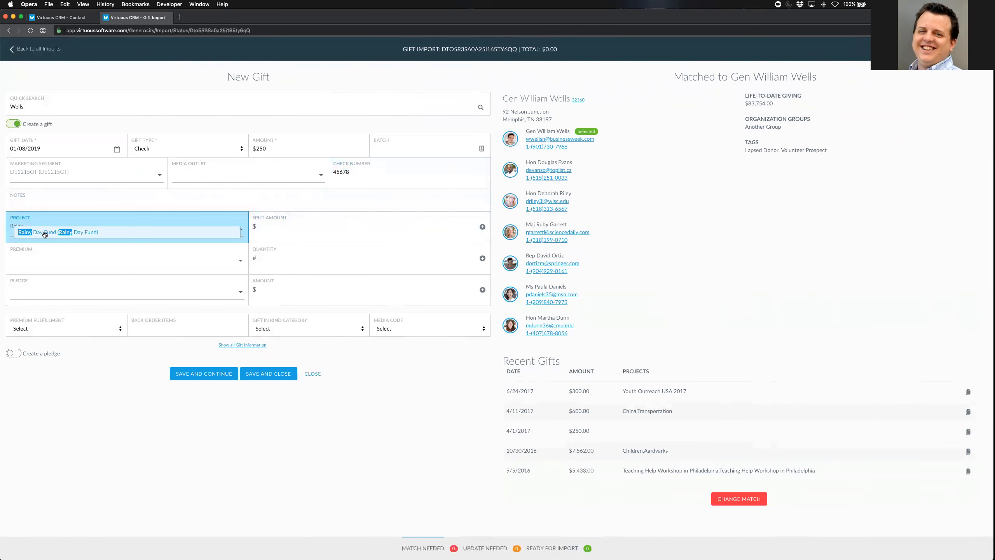
left_click(42, 231)
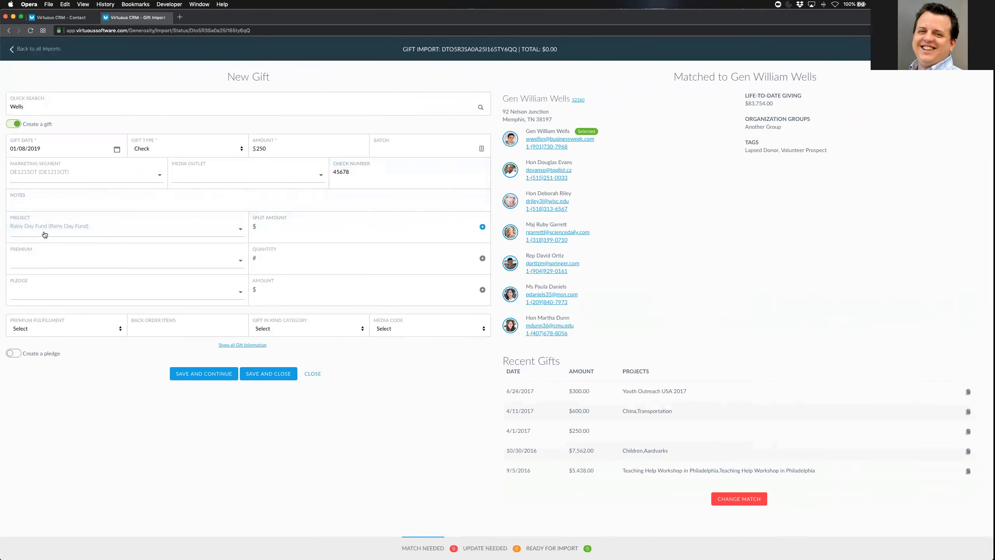
left_click(263, 223)
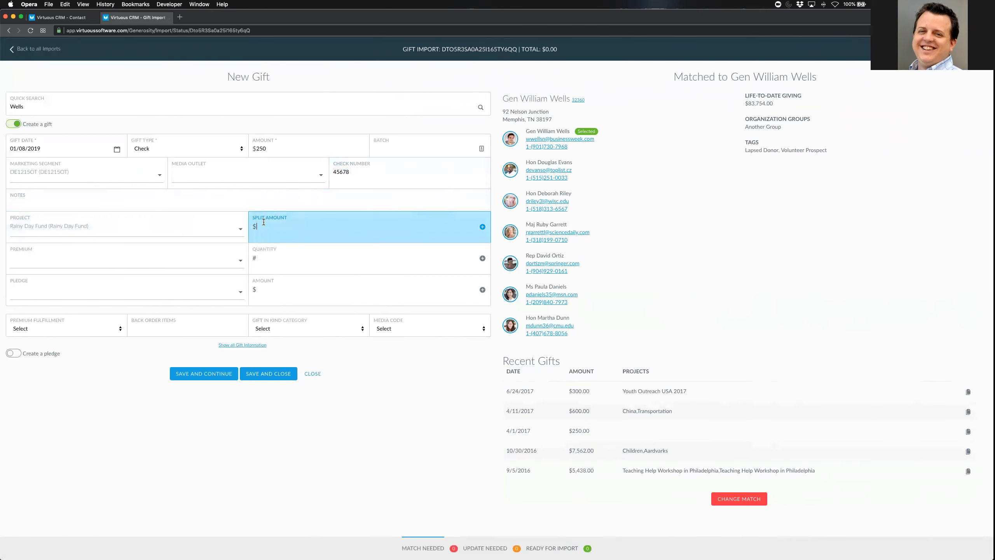
type("250")
key("Return")
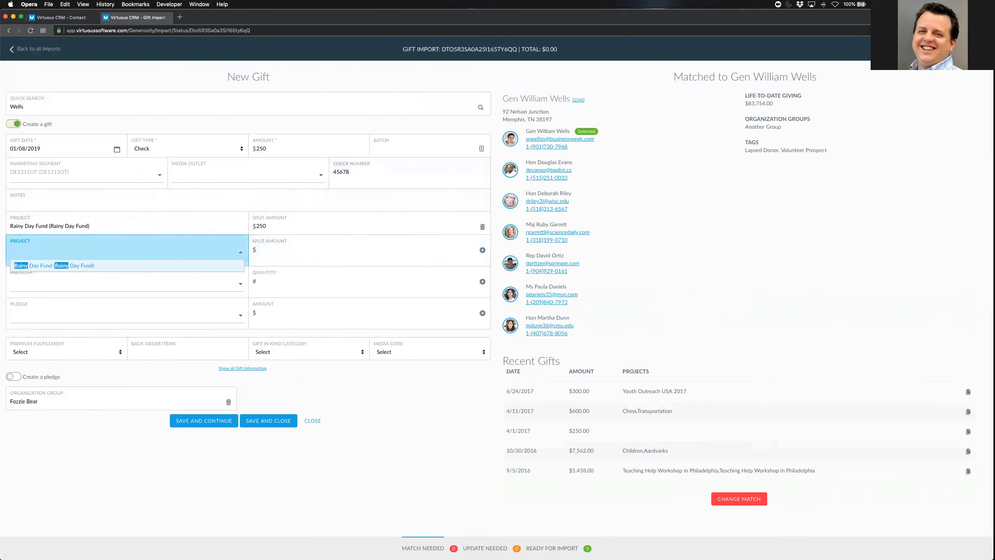
mouse_move(179, 384)
left_mouse_down()
mouse_move(39, 377)
mouse_move(14, 405)
mouse_move(208, 417)
left_mouse_up()
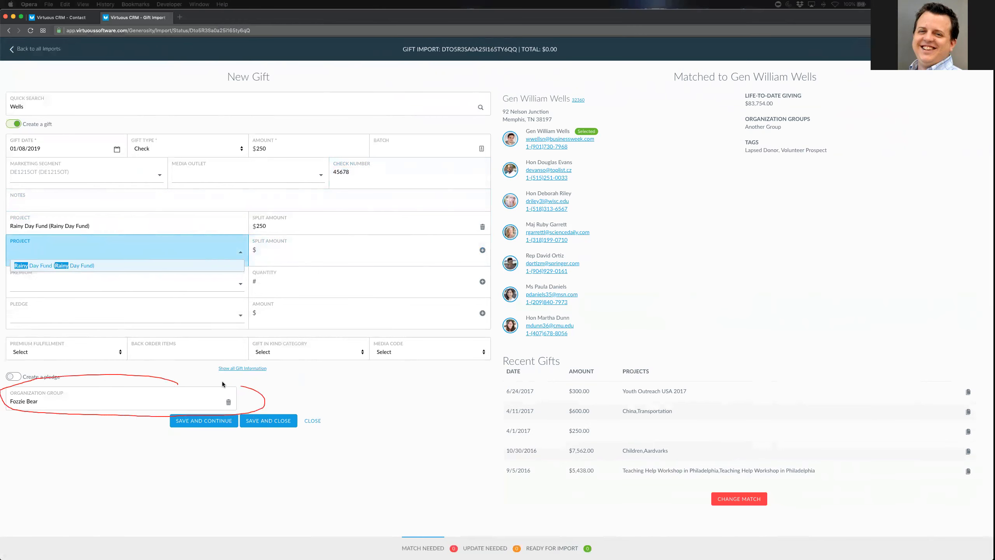